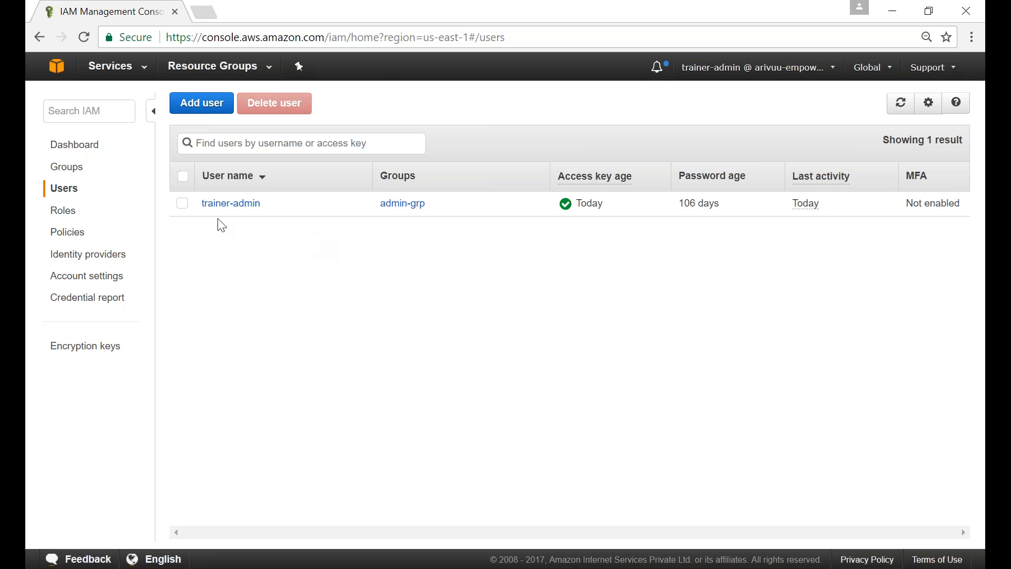
Start creating a new IAM group named aws-consultants-for-valaxy and proceed to its policy selection.
{"action": "left_click", "coordinate": [73, 171]}
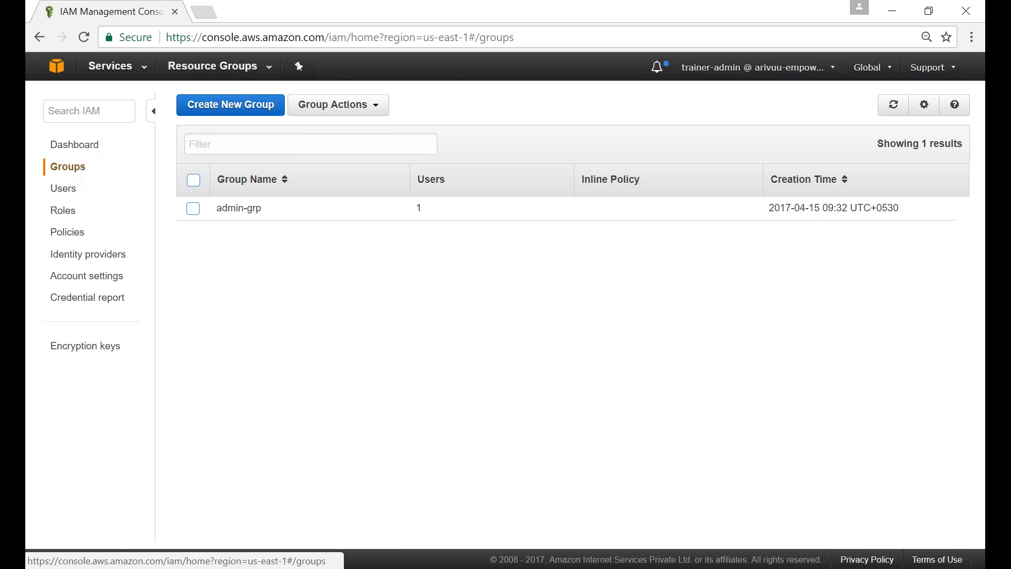
{"action": "left_click", "coordinate": [236, 114]}
{"action": "left_click", "coordinate": [441, 166]}
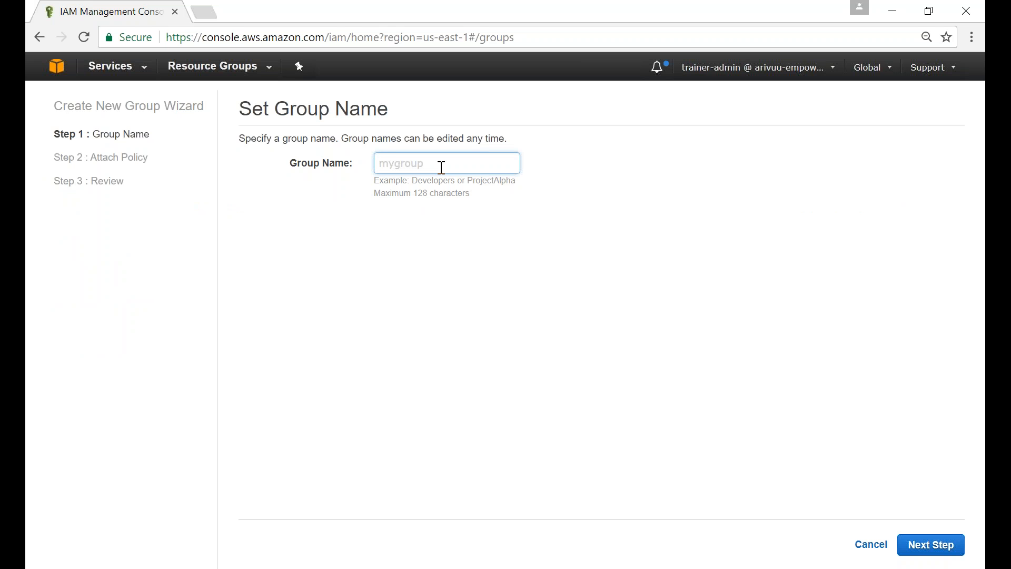
{"action": "type", "text": "aws-consultants-for-valaxy"}
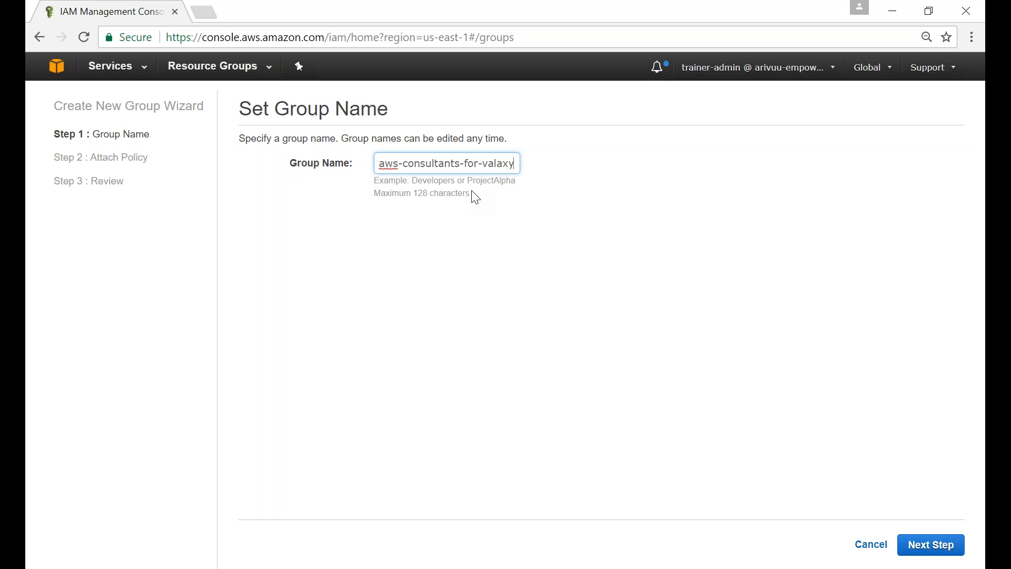
{"action": "left_click", "coordinate": [929, 548]}
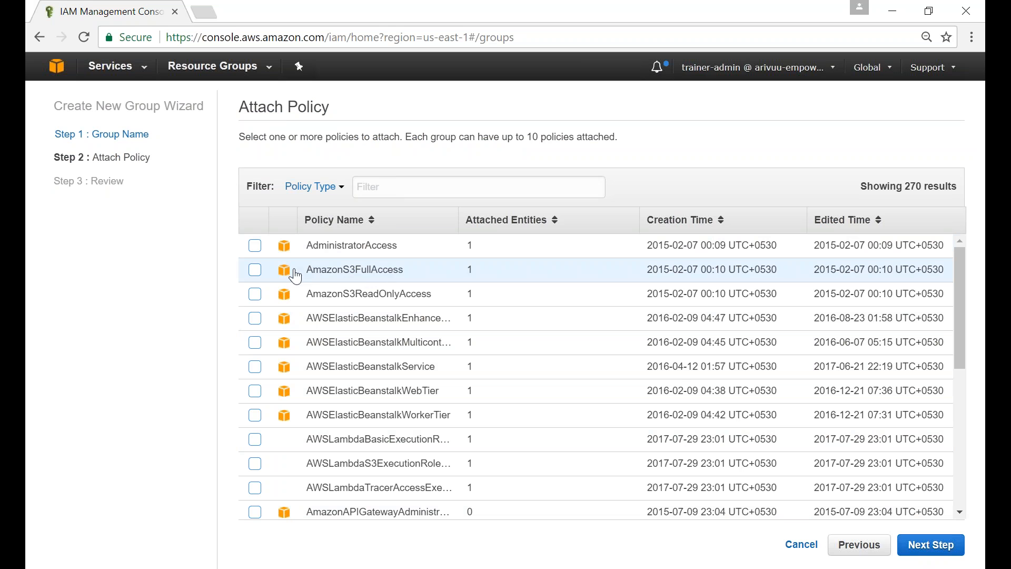
Find and select the AmazonEC2ReportsAccess and Billing policies for the new group.
{"action": "left_click", "coordinate": [464, 187]}
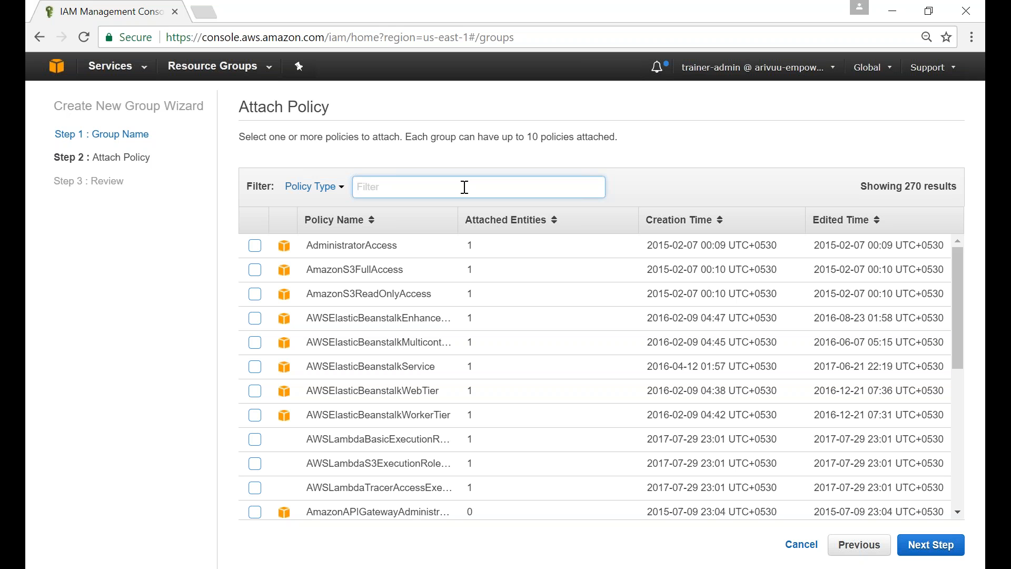
{"action": "type", "text": "ec2"}
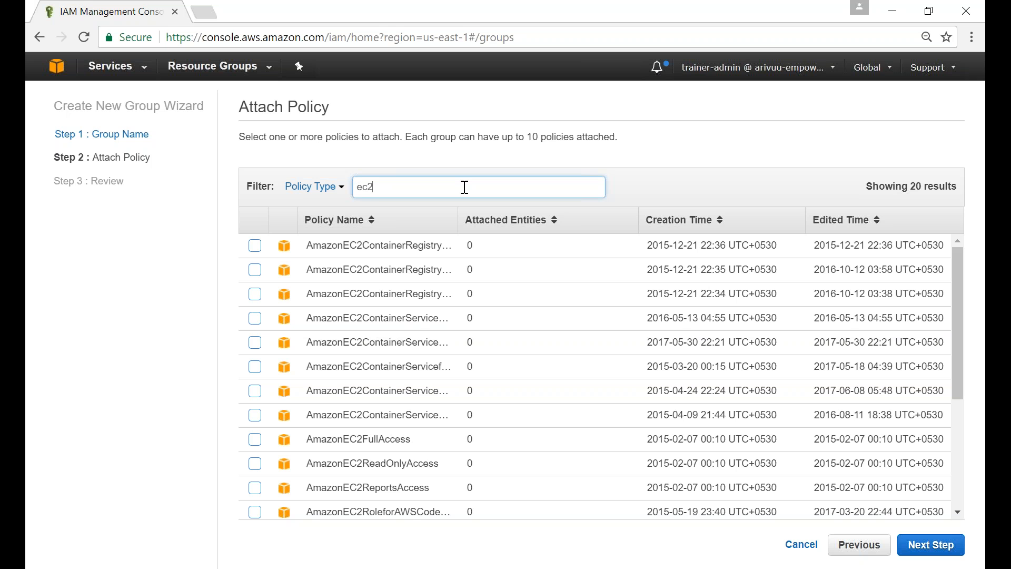
{"action": "left_click", "coordinate": [257, 489]}
{"action": "double_click", "coordinate": [407, 185]}
{"action": "type", "text": "billing"}
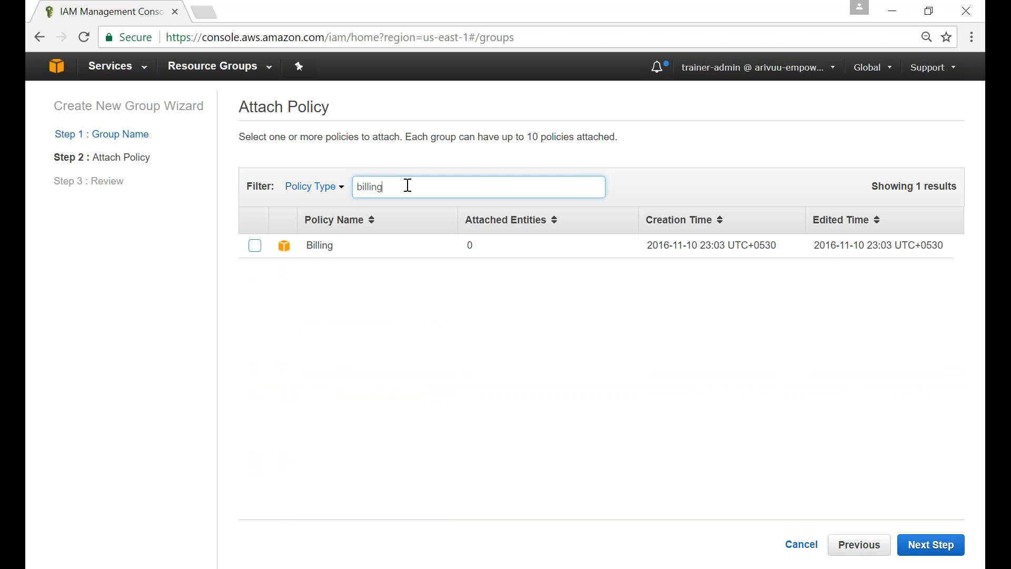
{"action": "left_click", "coordinate": [255, 246]}
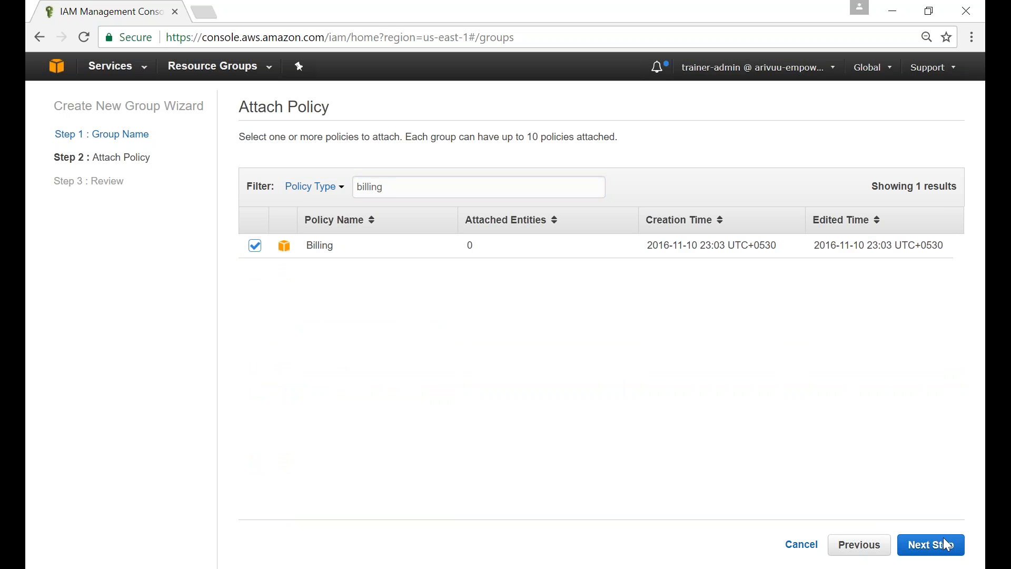
Finish creating the group and open the summary of aws-consultants-for-valaxy.
{"action": "left_click", "coordinate": [928, 546]}
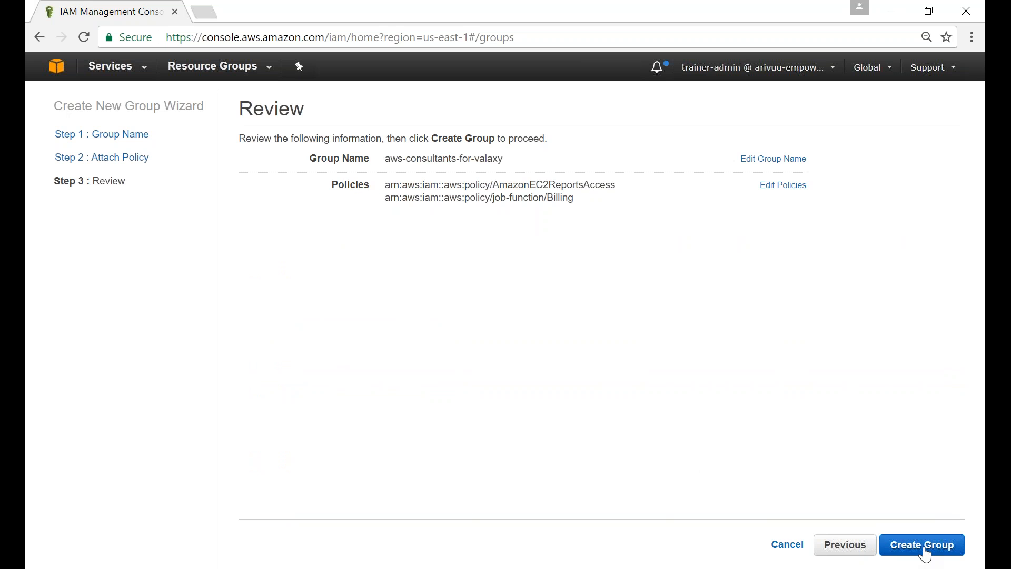
{"action": "left_click", "coordinate": [926, 551]}
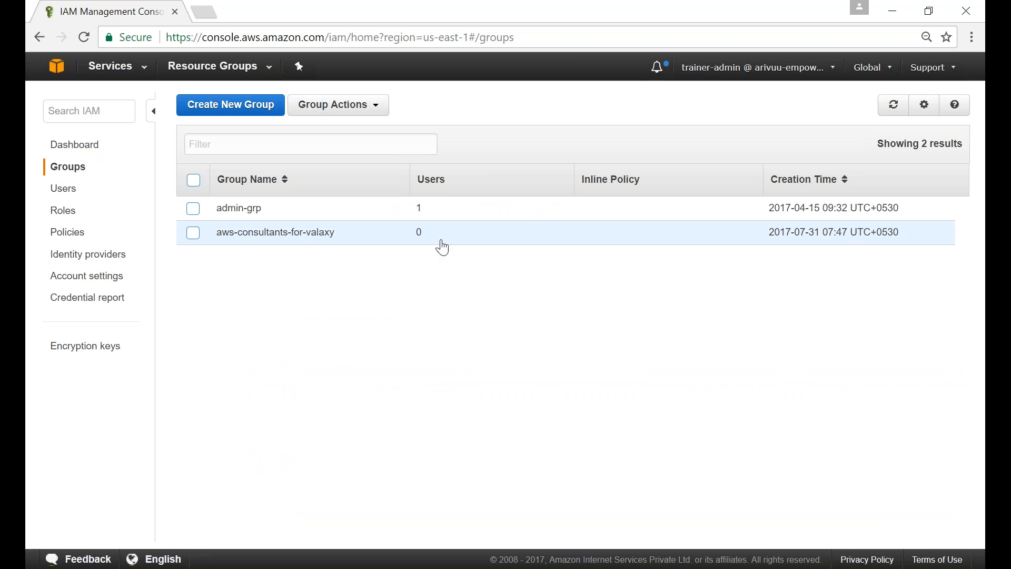
{"action": "left_click", "coordinate": [431, 238]}
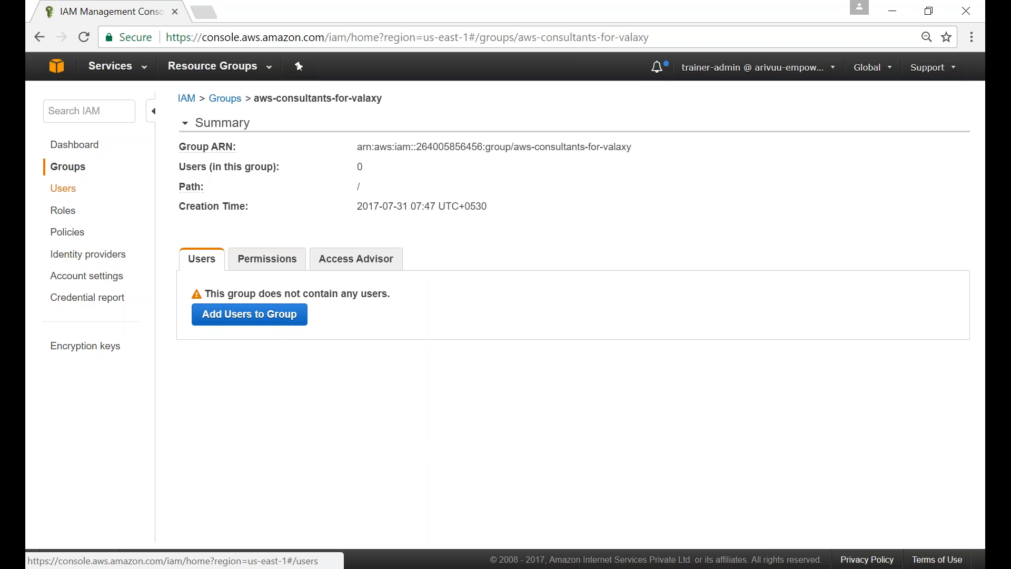
Start adding a user named valaxy-consultant-01 with AWS Management Console access, and copy the user name.
{"action": "left_click", "coordinate": [67, 190]}
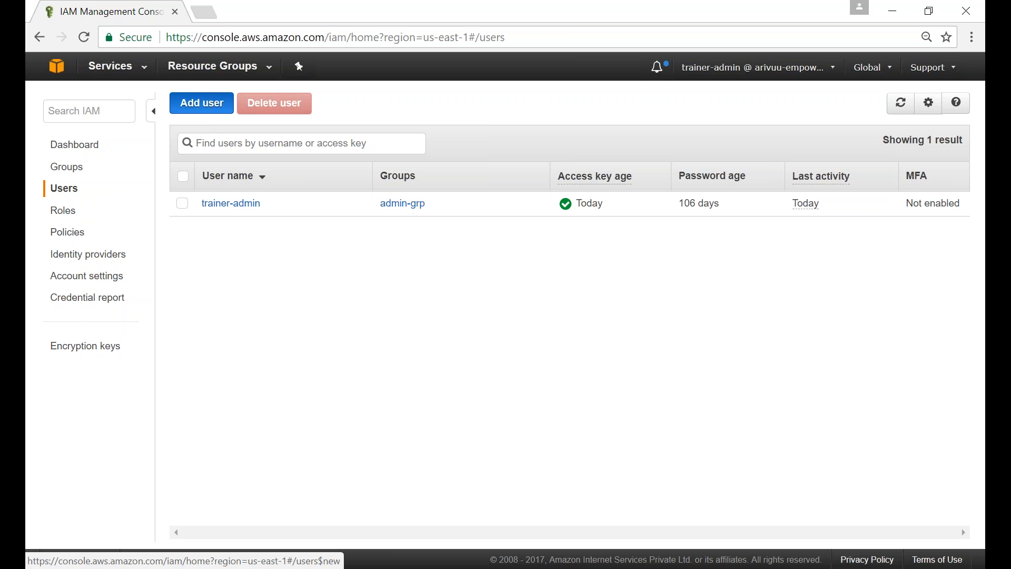
{"action": "left_click", "coordinate": [202, 102]}
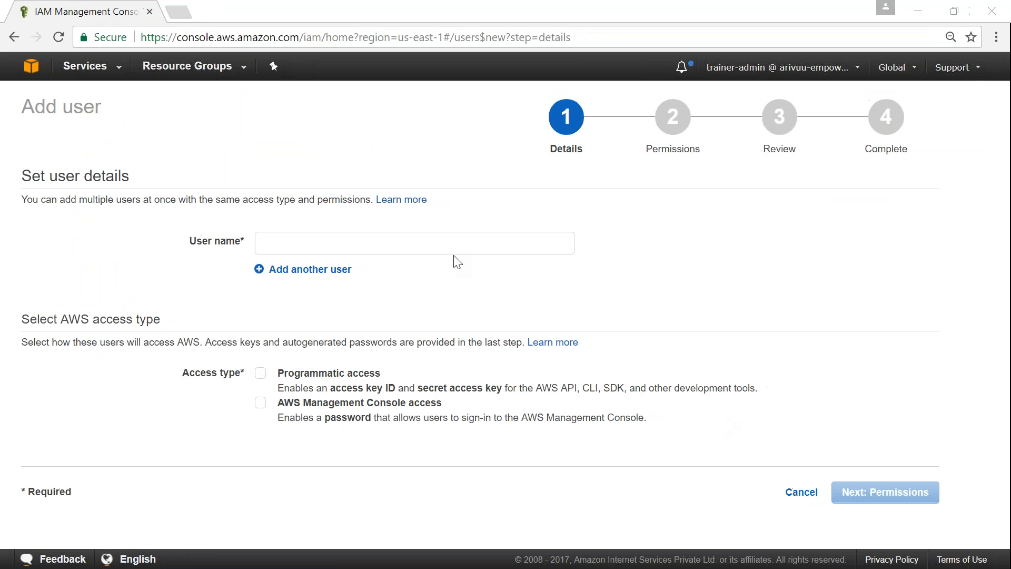
{"action": "left_click", "coordinate": [456, 240]}
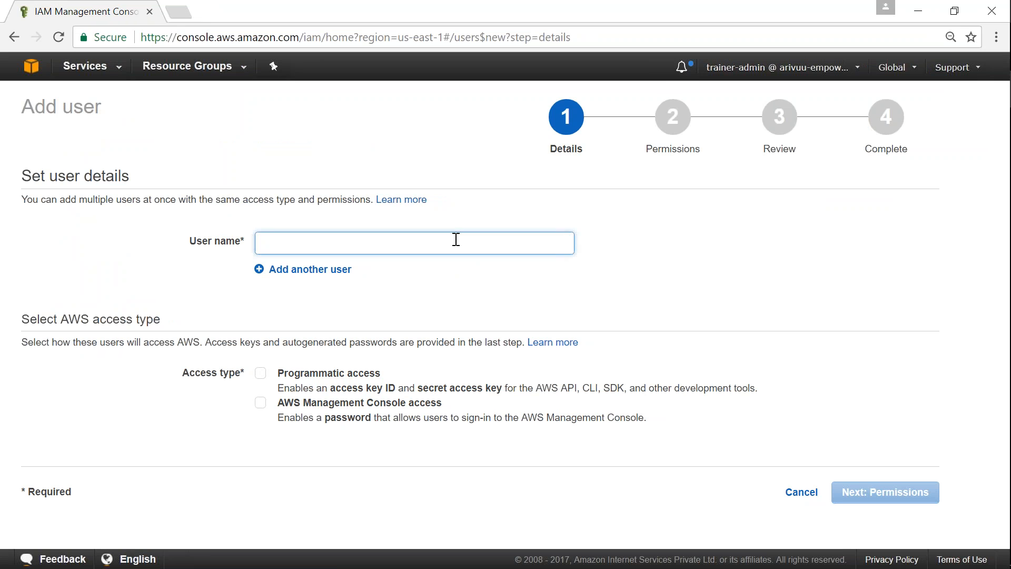
{"action": "type", "text": "vala"}
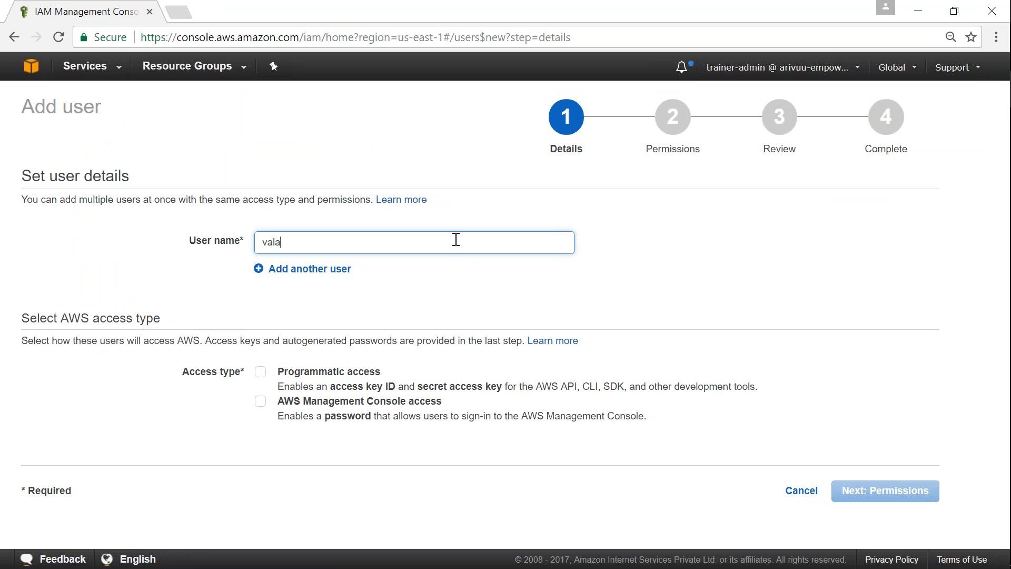
{"action": "type", "text": "xy-consultant-01"}
{"action": "key", "text": "ctrl+a"}
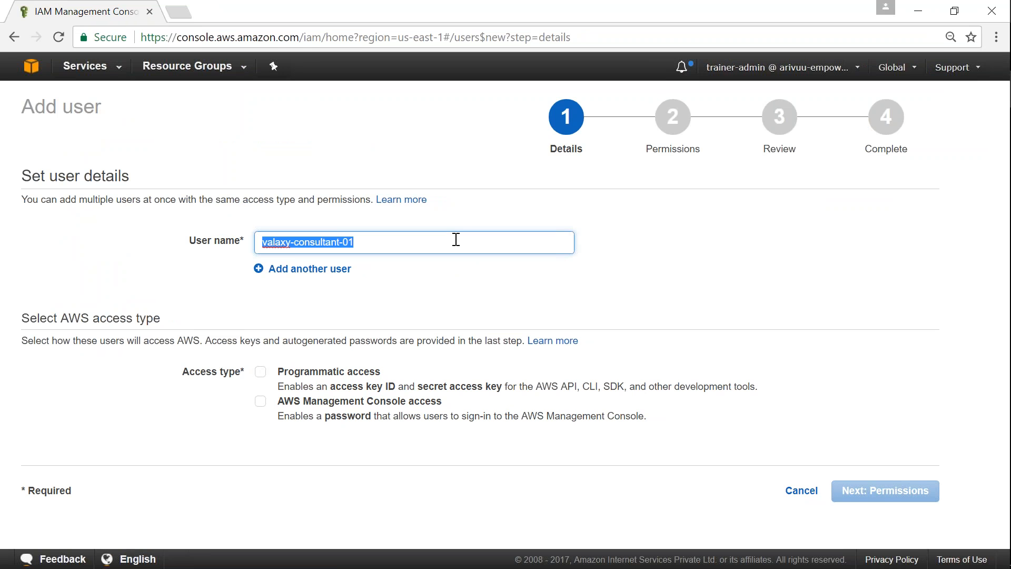
{"action": "left_click", "coordinate": [260, 401]}
{"action": "scroll", "coordinate": [367, 401], "scroll_direction": "down", "scroll_amount": 3}
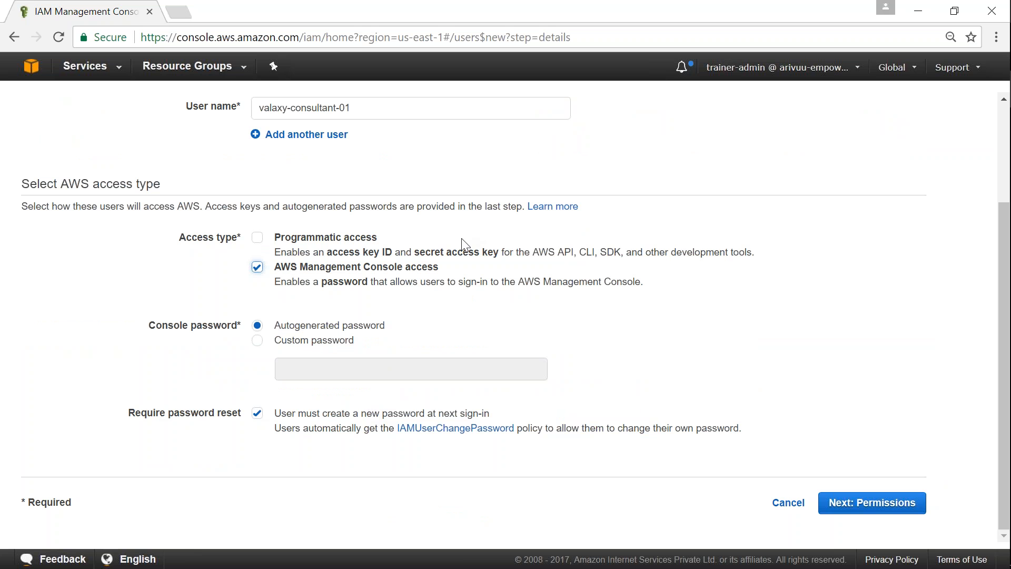
Enter a custom console password with its text shown, and remove the requirement to create a new password at next sign-in.
{"action": "left_click", "coordinate": [258, 340]}
{"action": "left_click", "coordinate": [323, 370]}
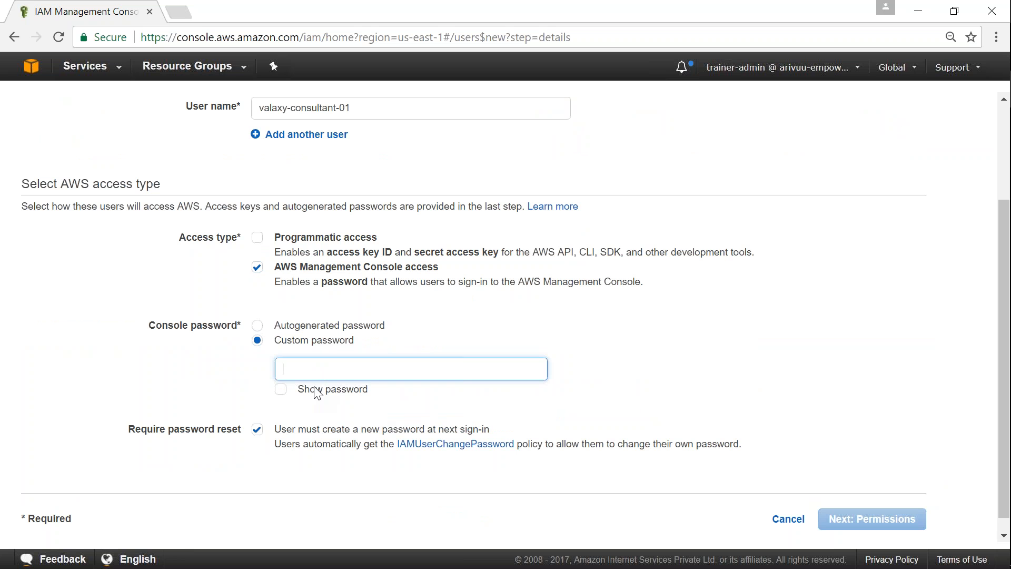
{"action": "key", "text": "ctrl+v"}
{"action": "left_click", "coordinate": [277, 393]}
{"action": "left_click", "coordinate": [280, 391]}
{"action": "left_click", "coordinate": [288, 368]}
{"action": "key", "text": "BackSpace"}
{"action": "type", "text": "V"}
{"action": "left_click", "coordinate": [324, 498]}
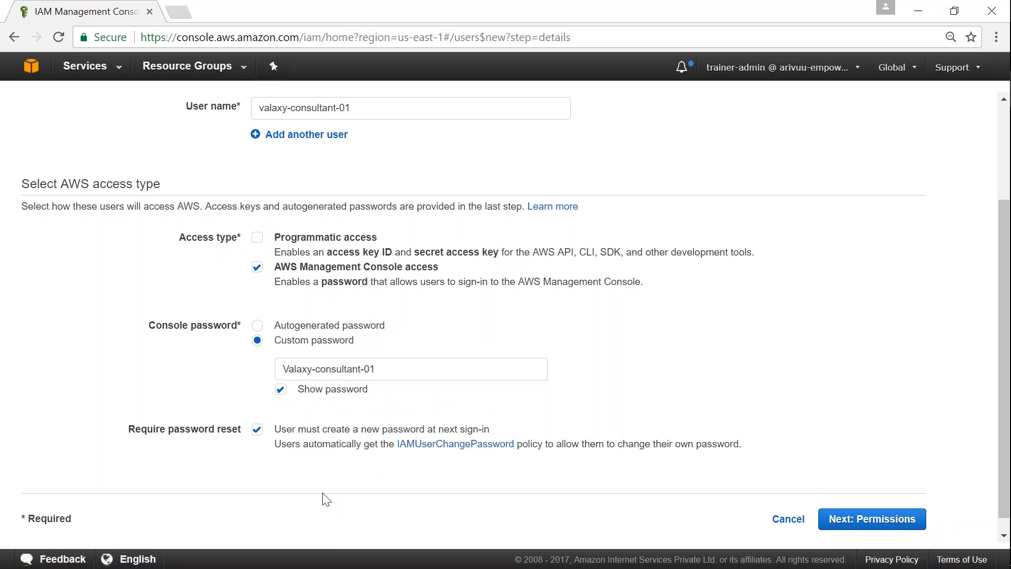
{"action": "left_click", "coordinate": [257, 430]}
{"action": "left_click", "coordinate": [866, 521]}
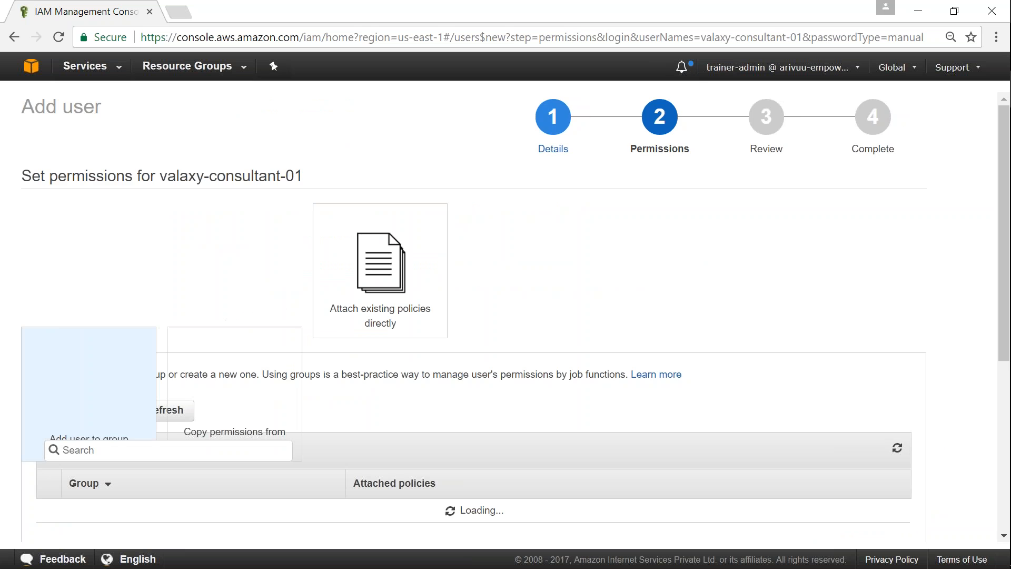
Add the new user to the aws-consultants-for-valaxy group and create the user.
{"action": "scroll", "coordinate": [515, 420], "scroll_direction": "down", "scroll_amount": 5}
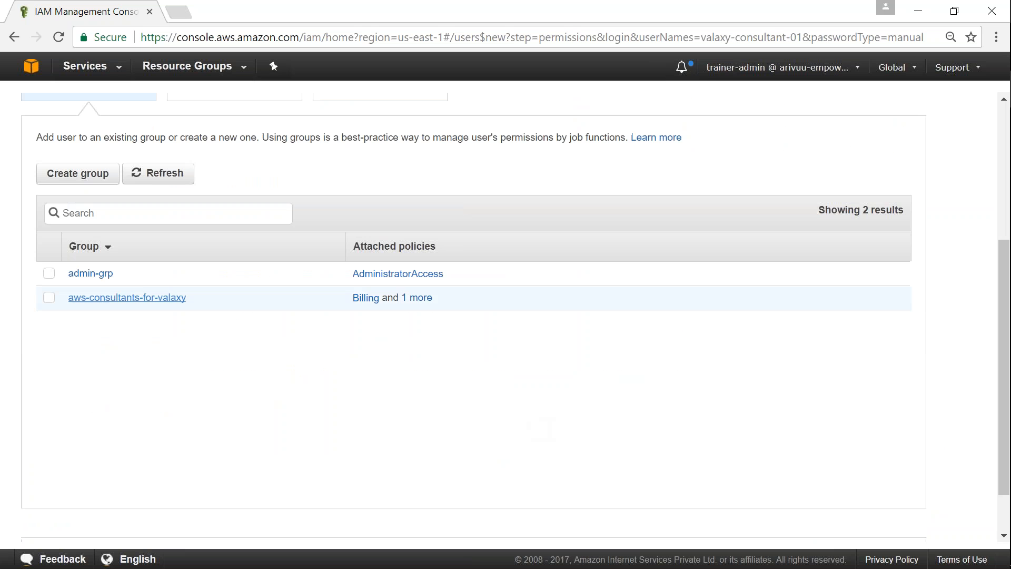
{"action": "left_click", "coordinate": [49, 299]}
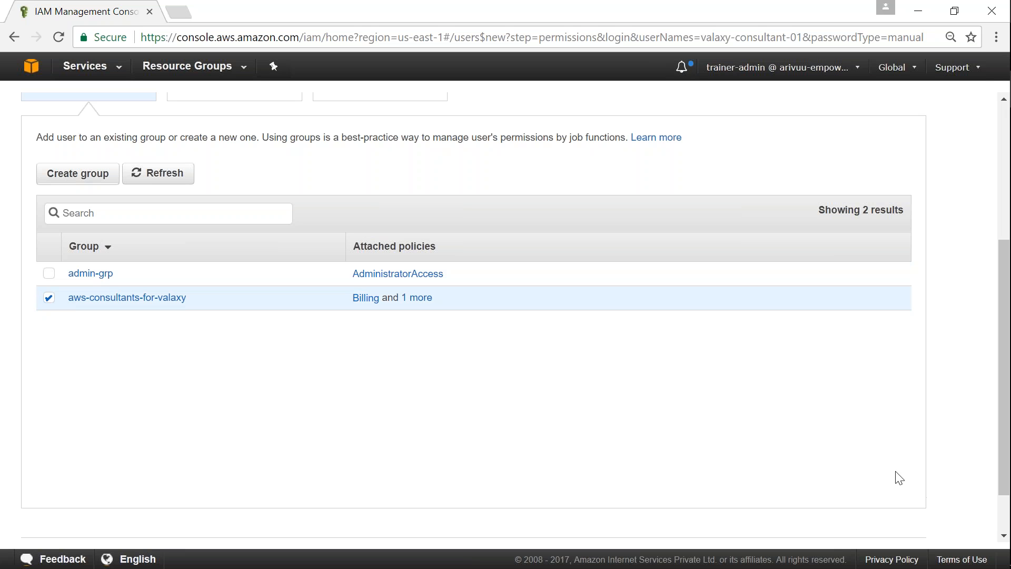
{"action": "scroll", "coordinate": [897, 477], "scroll_direction": "down", "scroll_amount": 2}
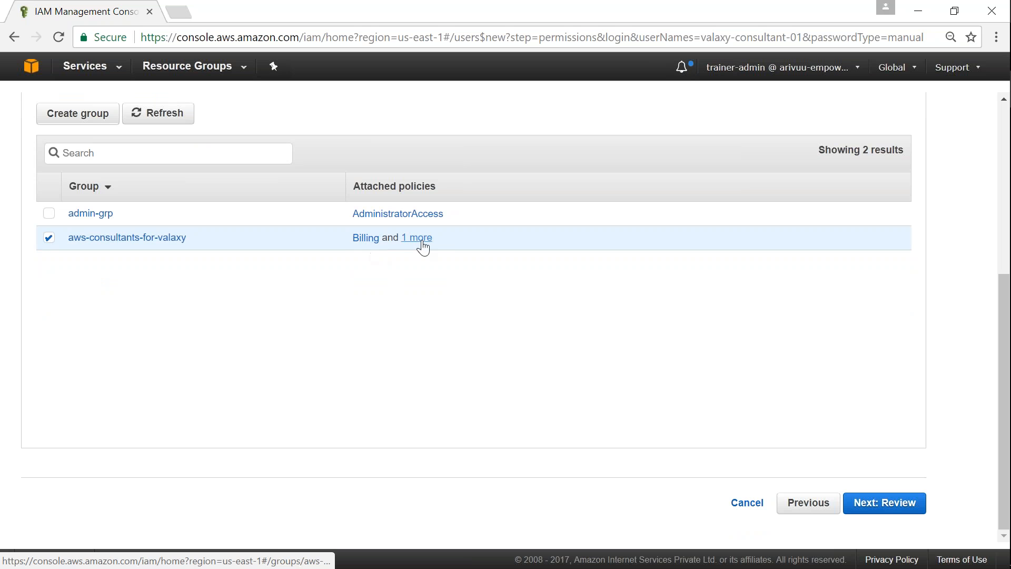
{"action": "left_click", "coordinate": [883, 502]}
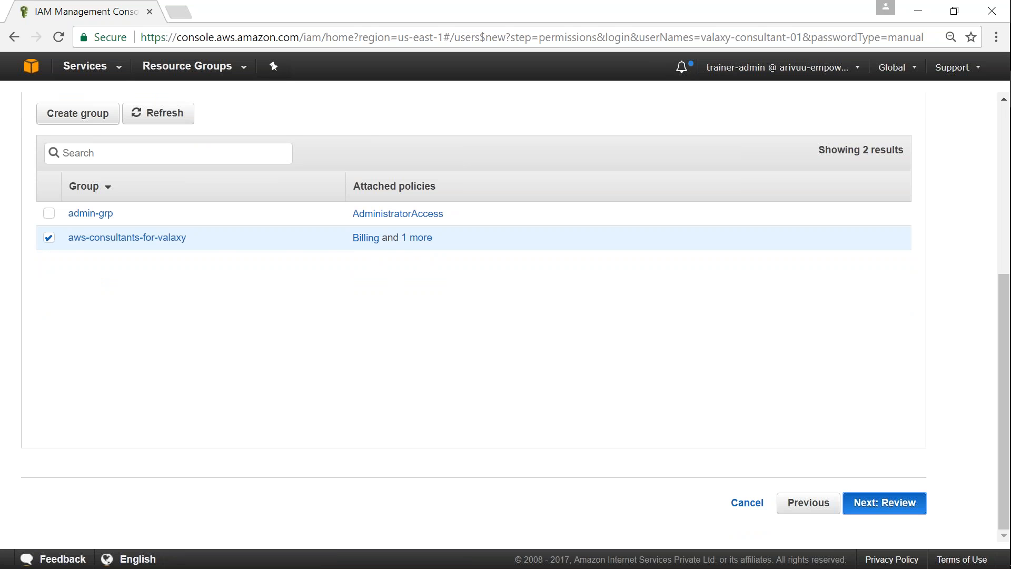
{"action": "left_click", "coordinate": [885, 503]}
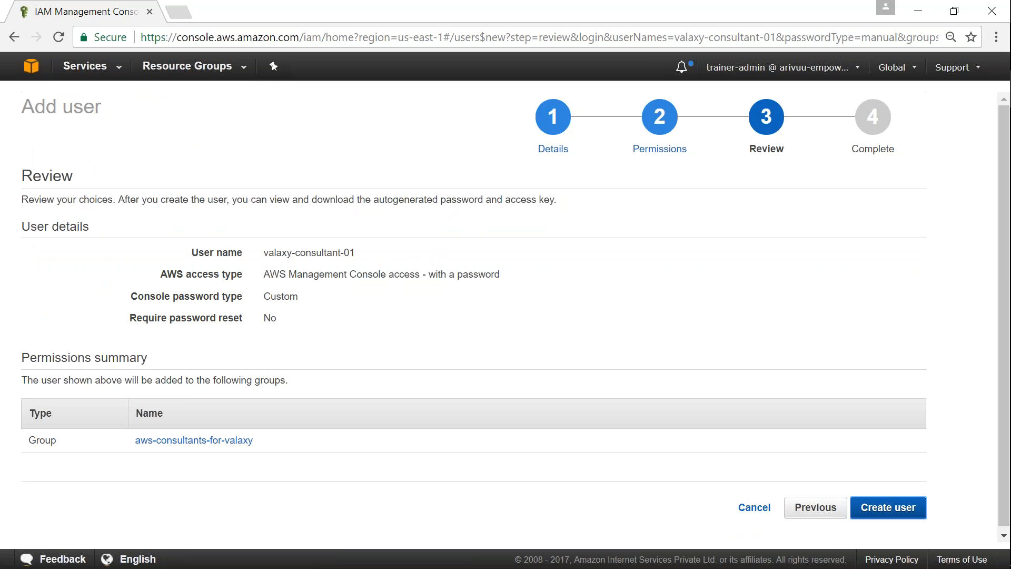
{"action": "left_click", "coordinate": [900, 505]}
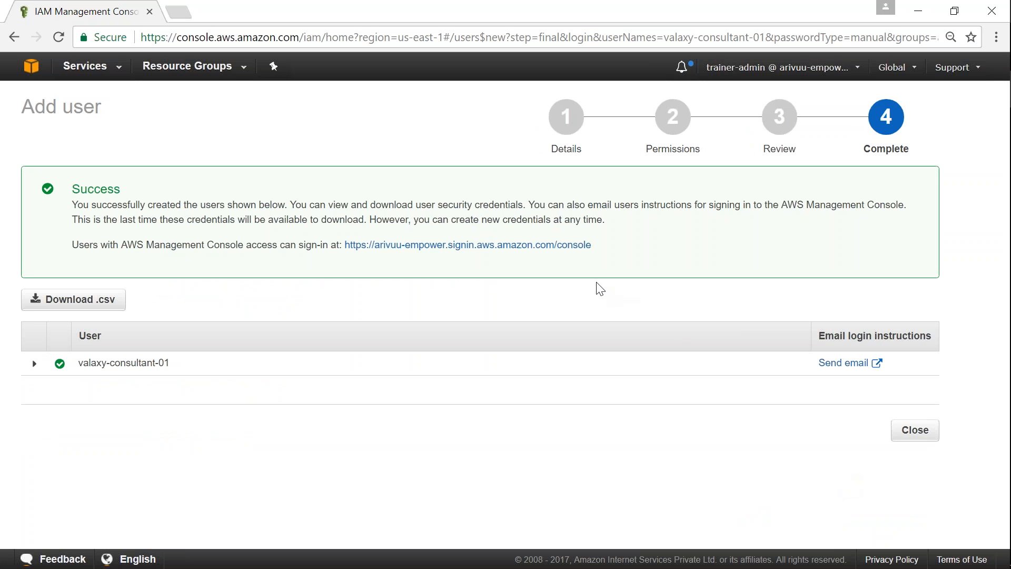
Copy the console sign-in link for the new user and close the completed user setup.
{"action": "left_click_drag", "start_coordinate": [593, 245], "coordinate": [346, 244]}
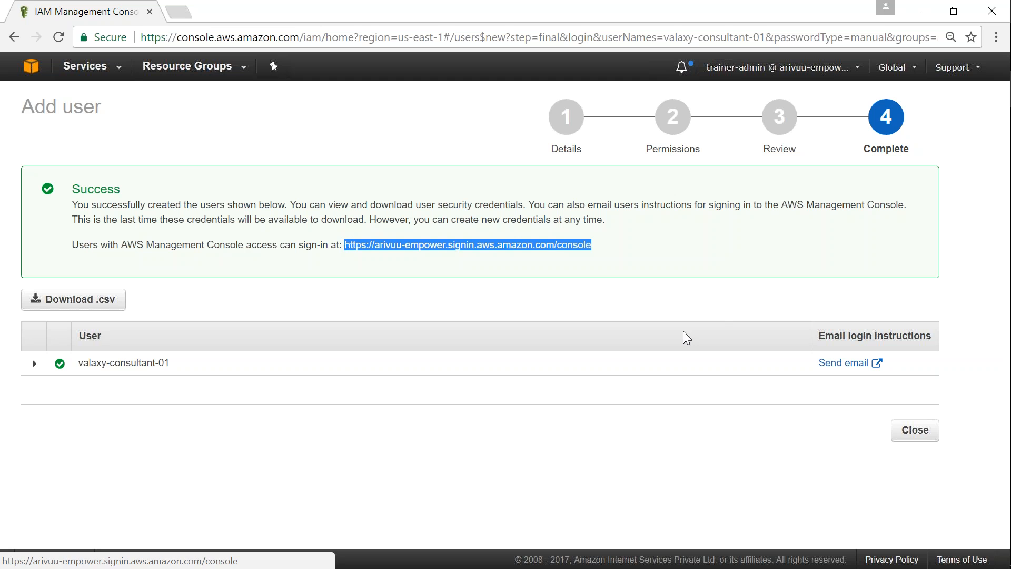
{"action": "key", "text": "alt+Tab"}
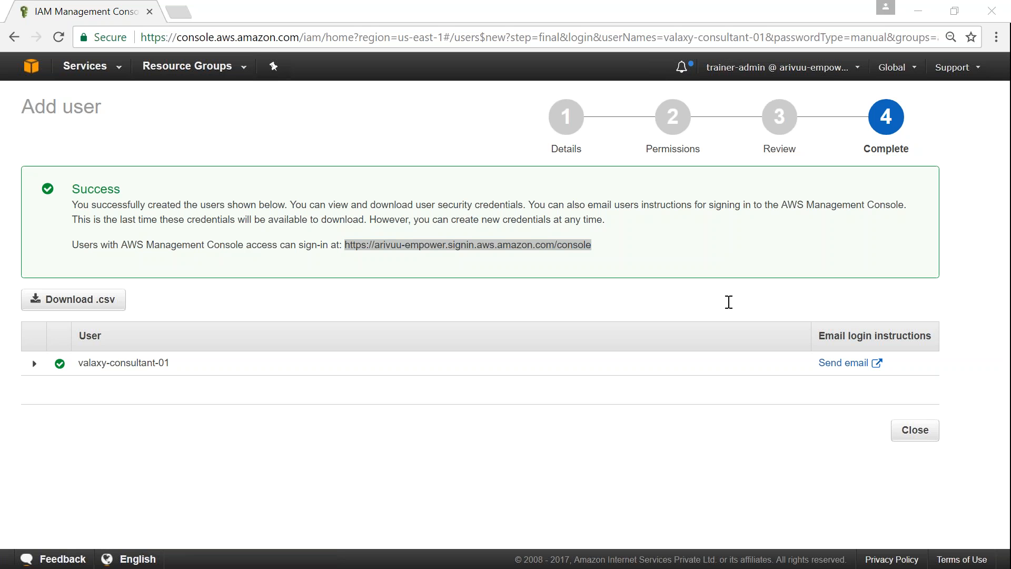
{"action": "key", "text": "alt+Tab"}
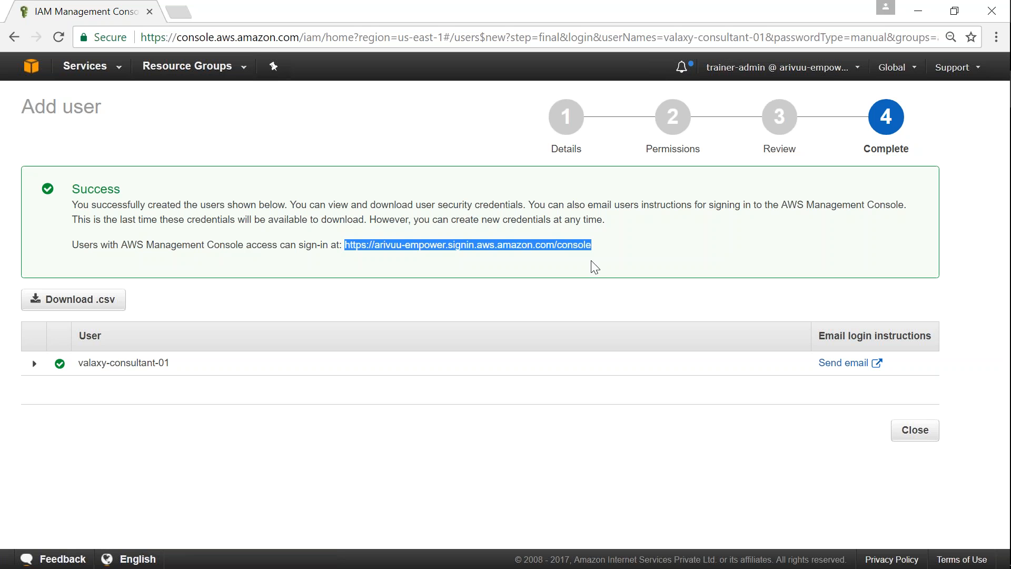
{"action": "left_click_drag", "start_coordinate": [607, 246], "coordinate": [341, 246]}
{"action": "key", "text": "alt+Tab"}
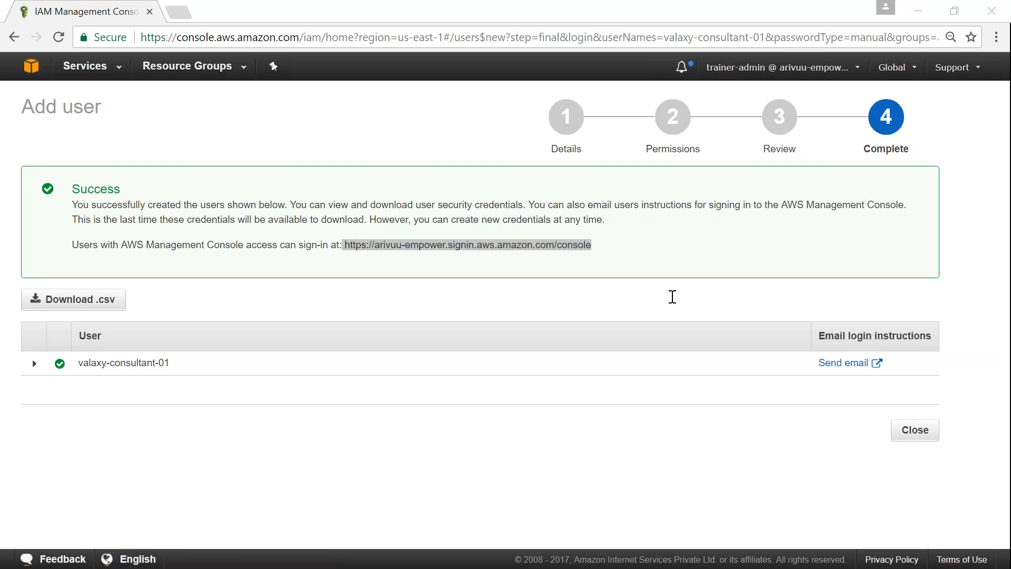
{"action": "left_click", "coordinate": [538, 299]}
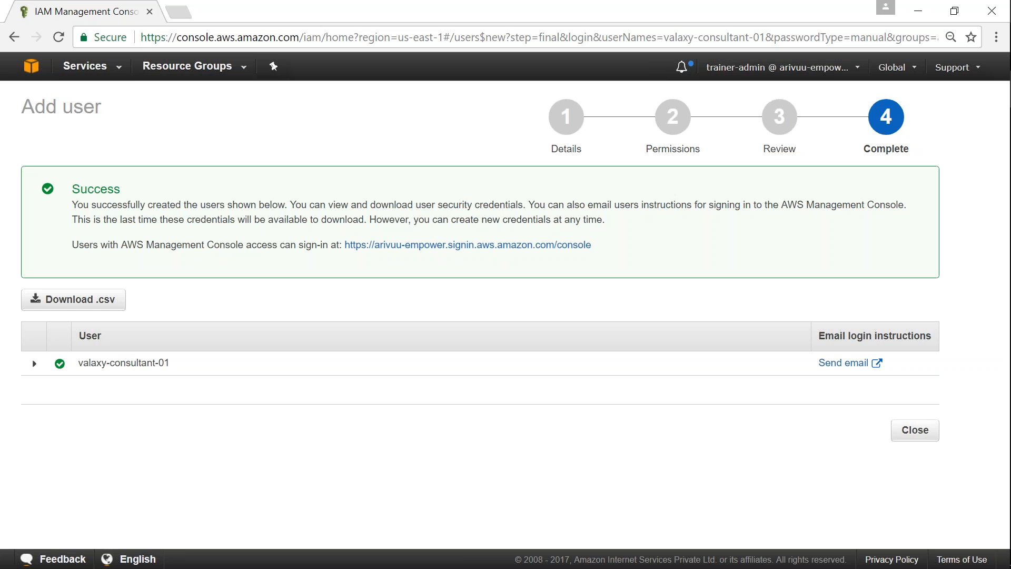
{"action": "left_click", "coordinate": [914, 430]}
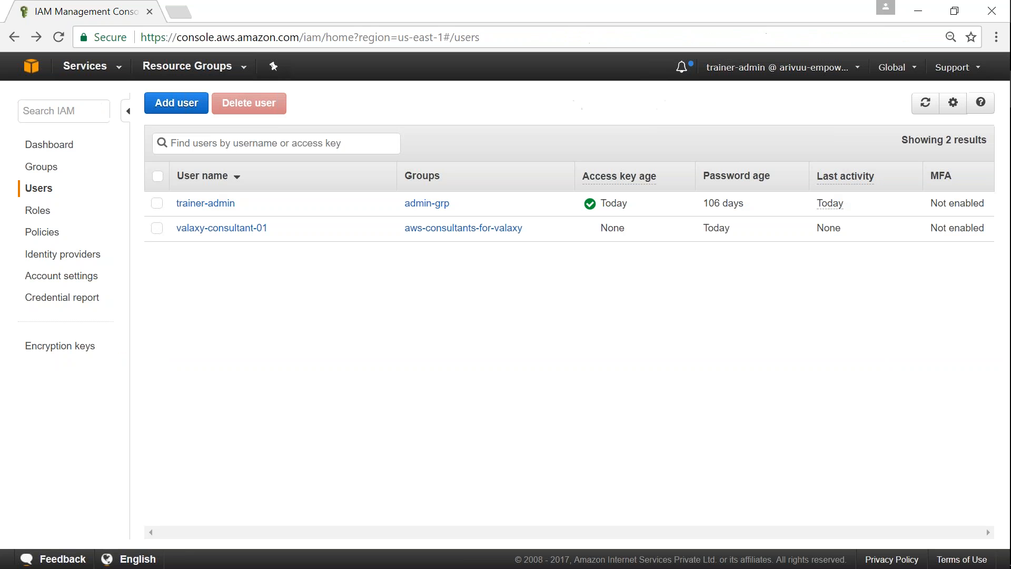
Open the aws-consultants-for-valaxy group to examine its users.
{"action": "left_click", "coordinate": [157, 230]}
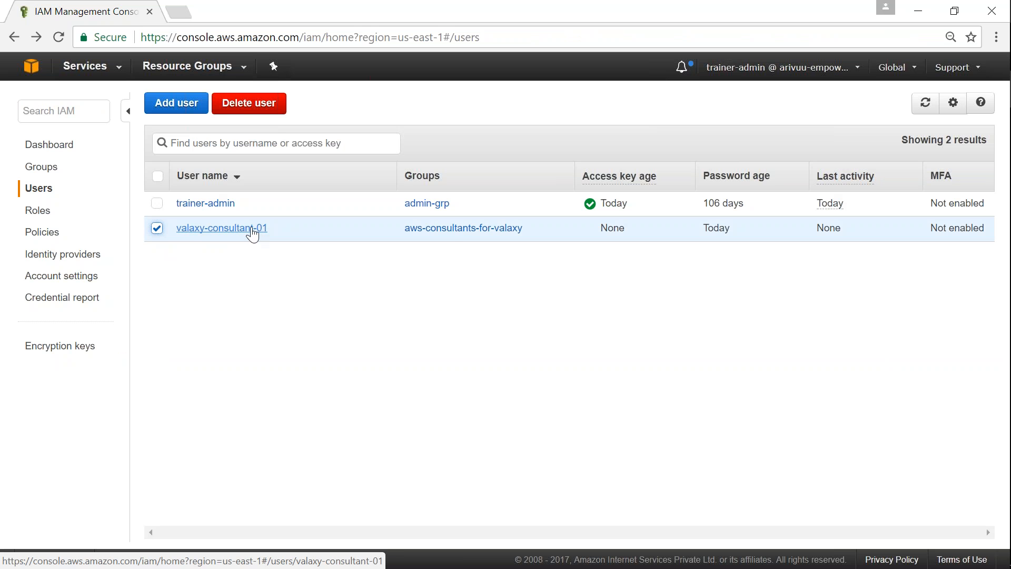
{"action": "left_click", "coordinate": [153, 229]}
{"action": "left_click", "coordinate": [40, 167]}
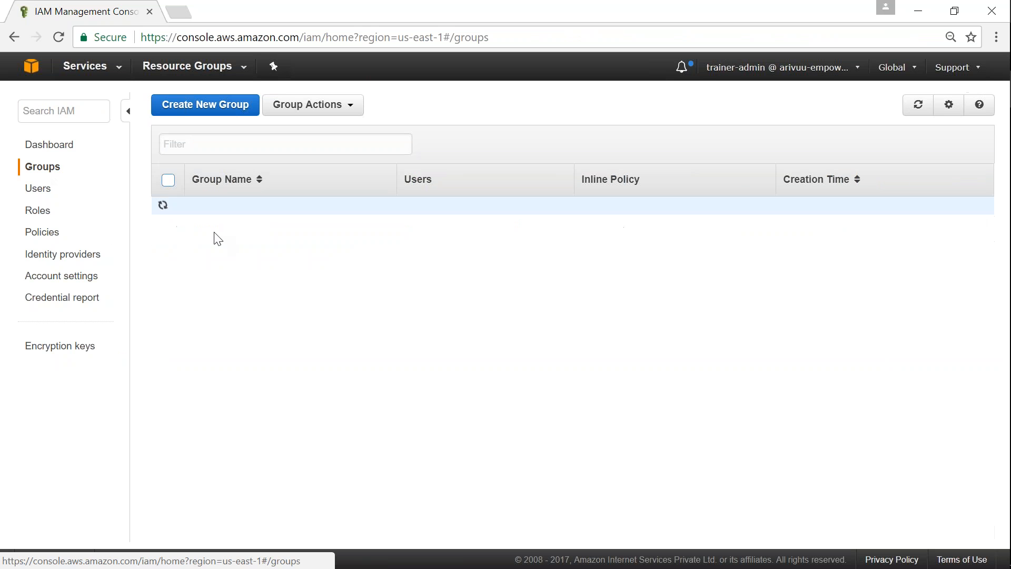
{"action": "left_click", "coordinate": [168, 232]}
{"action": "left_click", "coordinate": [246, 232]}
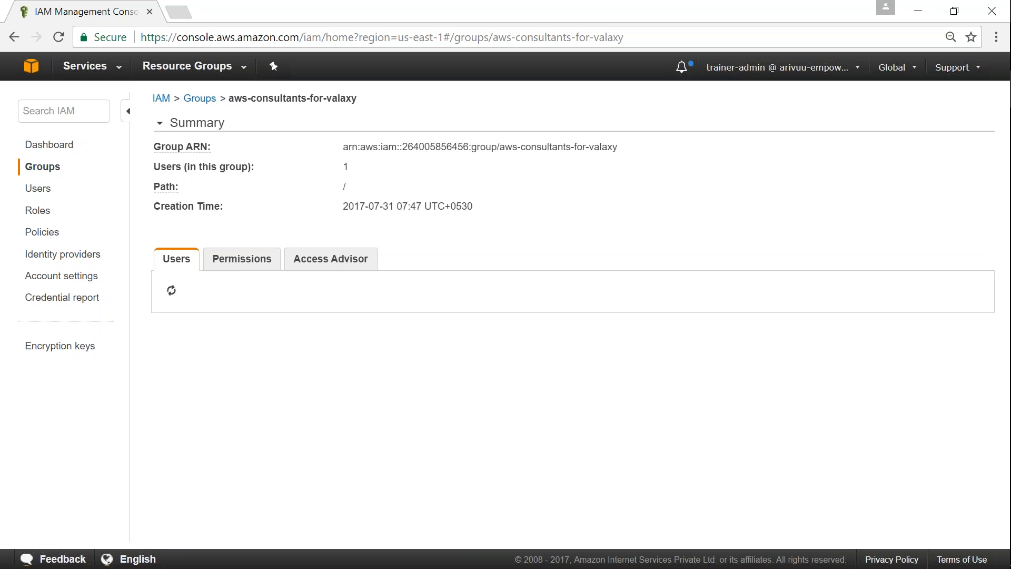
Attach the AmazonEC2ReadOnlyAccess managed policy to the aws-consultants-for-valaxy group.
{"action": "left_click", "coordinate": [245, 267]}
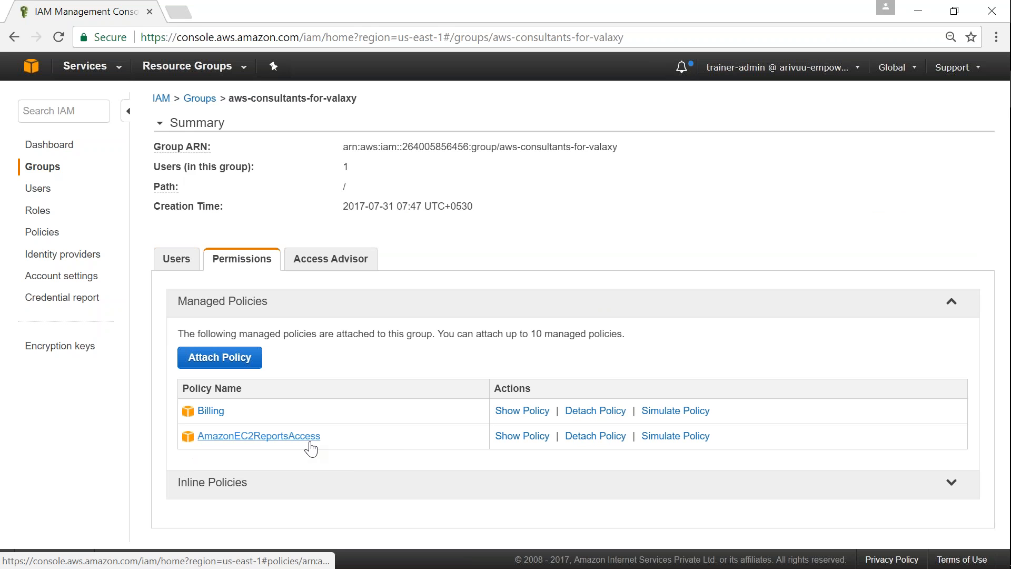
{"action": "left_click", "coordinate": [226, 356]}
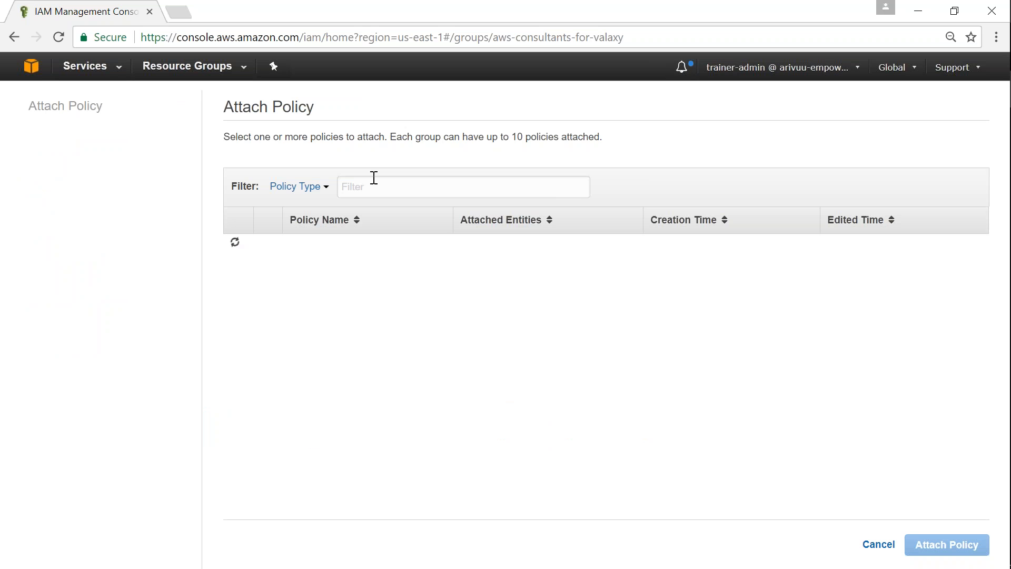
{"action": "left_click", "coordinate": [375, 192]}
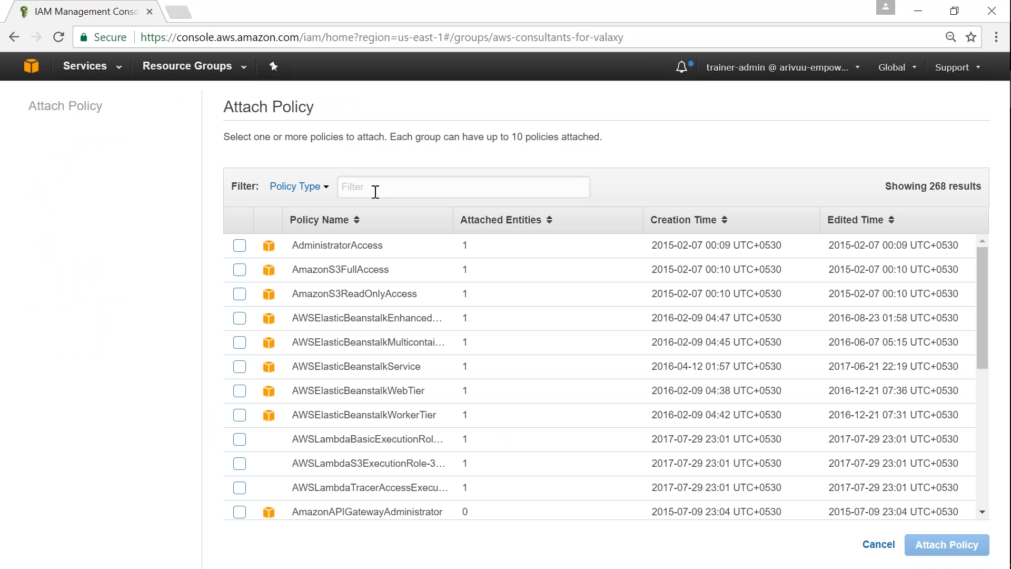
{"action": "left_click", "coordinate": [376, 192]}
{"action": "type", "text": "e"}
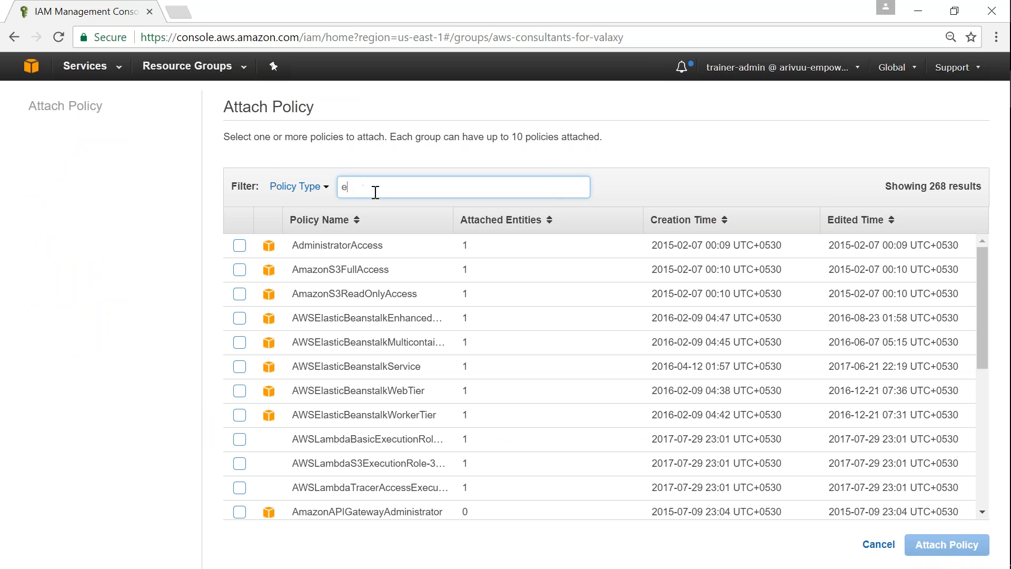
{"action": "type", "text": "c2read"}
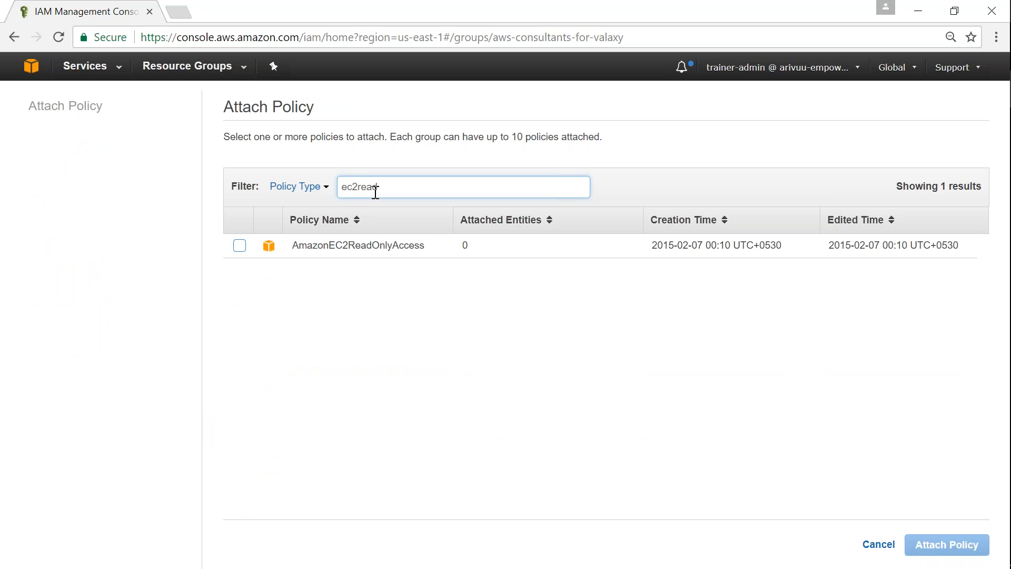
{"action": "left_click", "coordinate": [238, 246]}
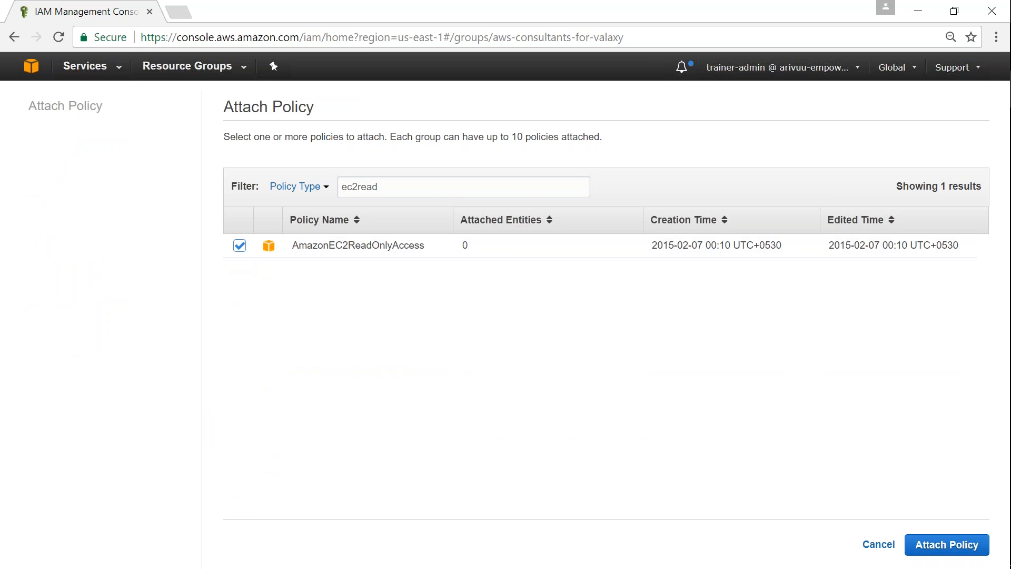
{"action": "left_click", "coordinate": [961, 547]}
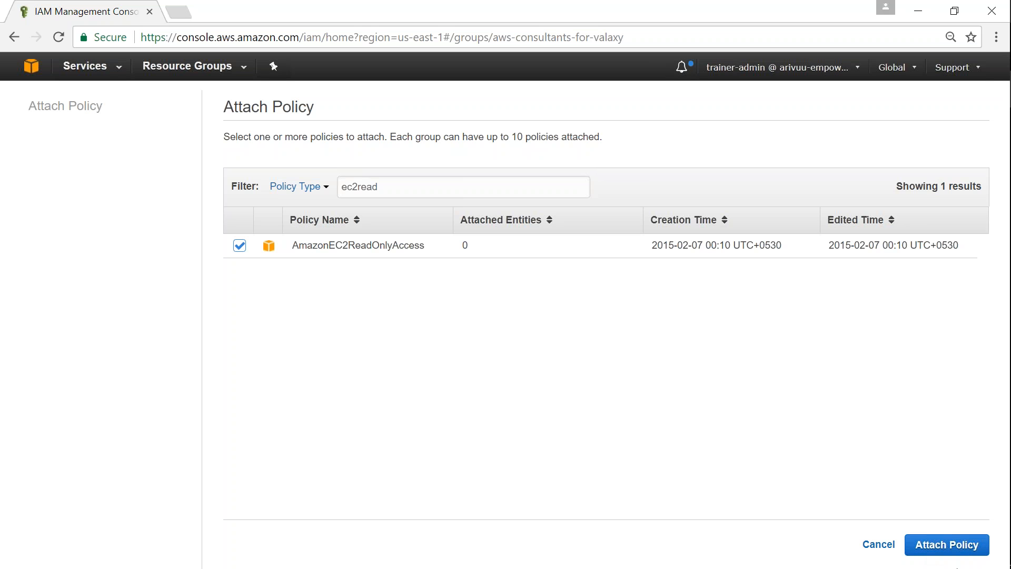
{"action": "left_click", "coordinate": [926, 548]}
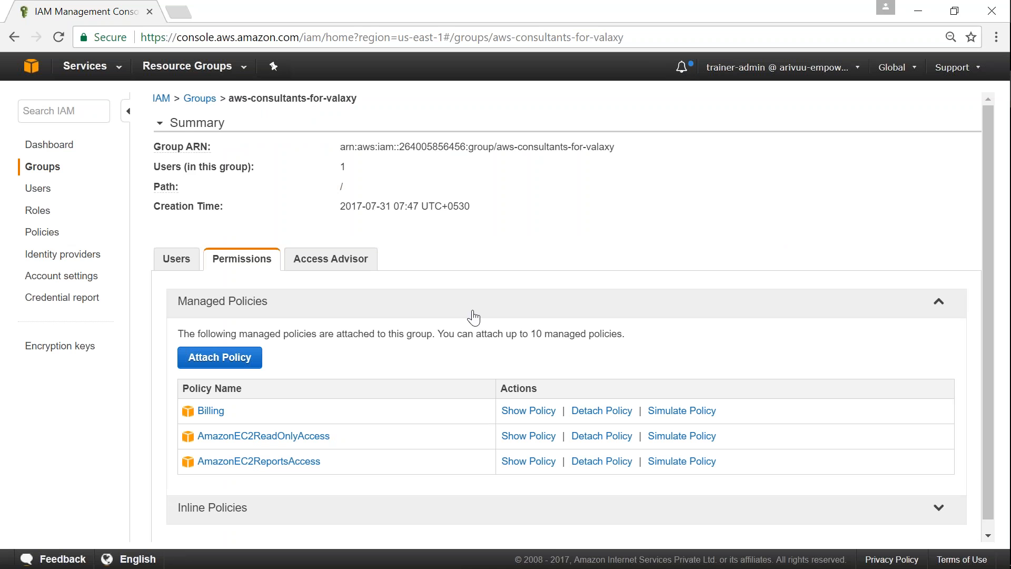
Collapse the group's managed policies section and expand its inline policies section.
{"action": "scroll", "coordinate": [474, 316], "scroll_direction": "down", "scroll_amount": 1}
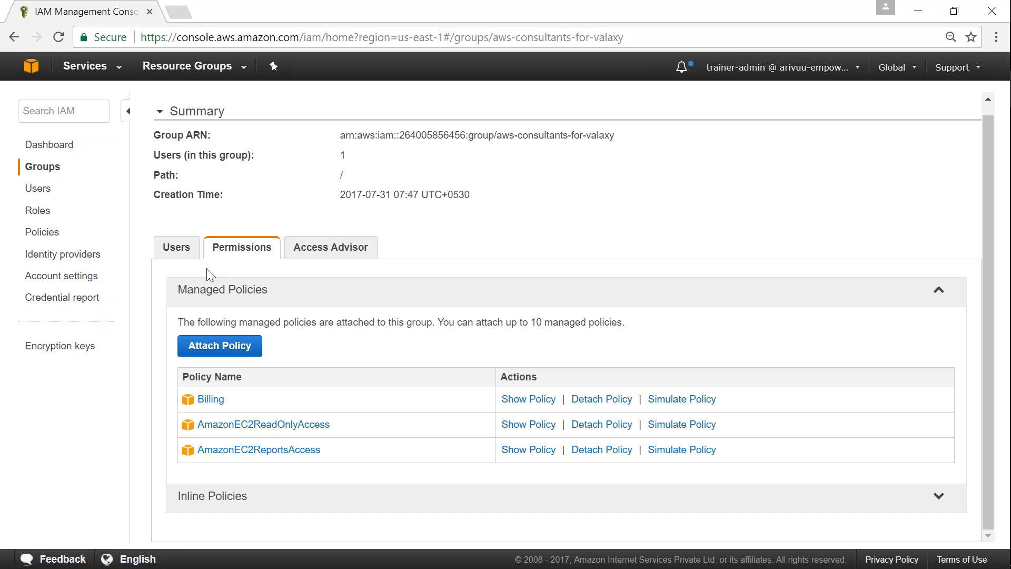
{"action": "left_click_drag", "start_coordinate": [172, 293], "coordinate": [278, 304]}
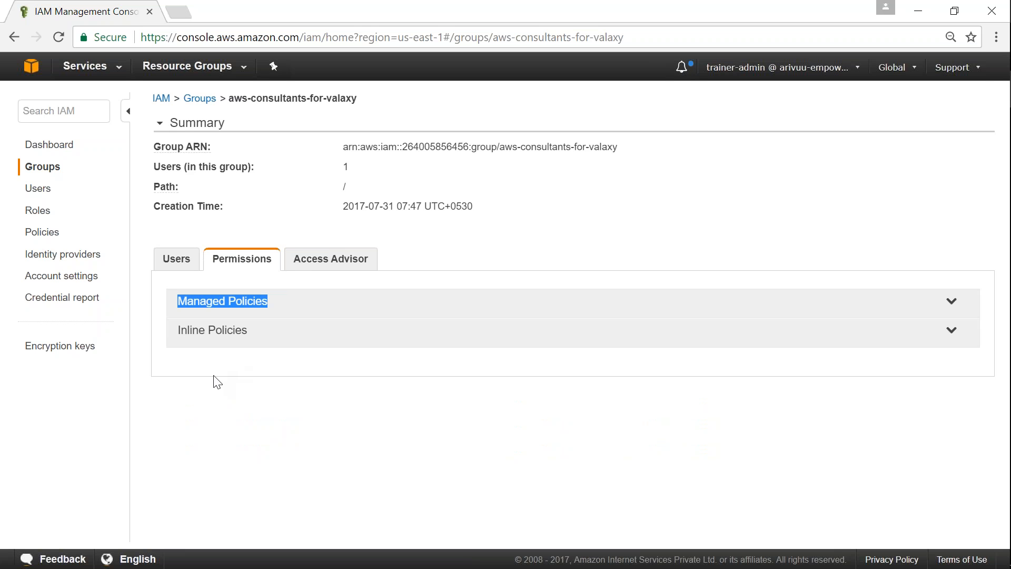
{"action": "left_click_drag", "start_coordinate": [162, 336], "coordinate": [244, 343]}
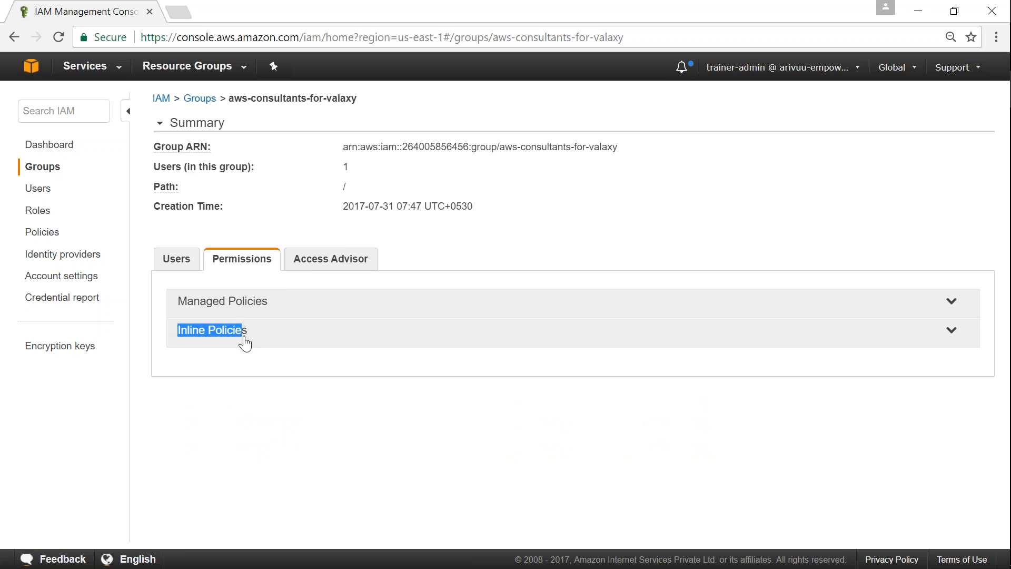
{"action": "left_click", "coordinate": [251, 364]}
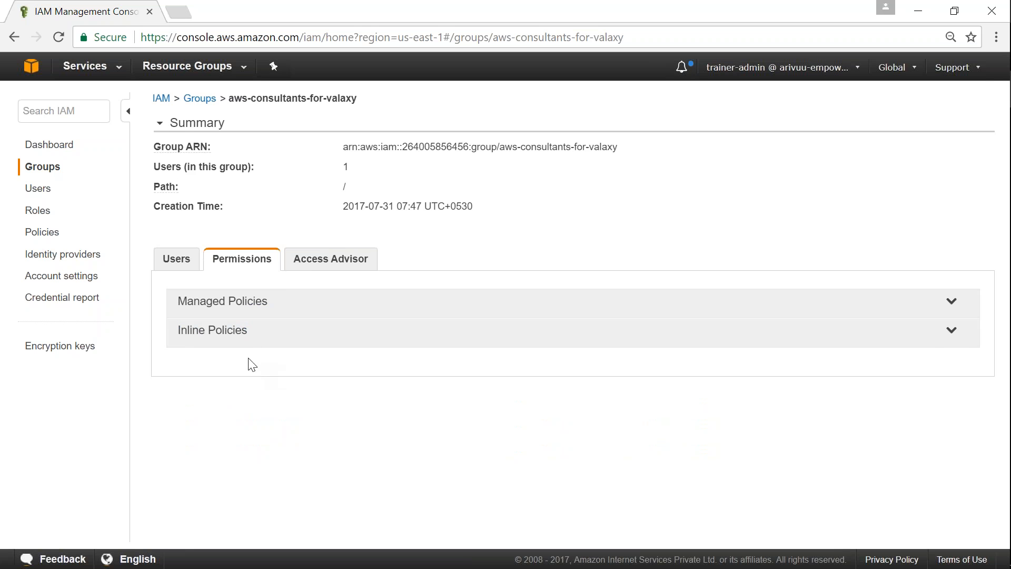
{"action": "left_click", "coordinate": [951, 332]}
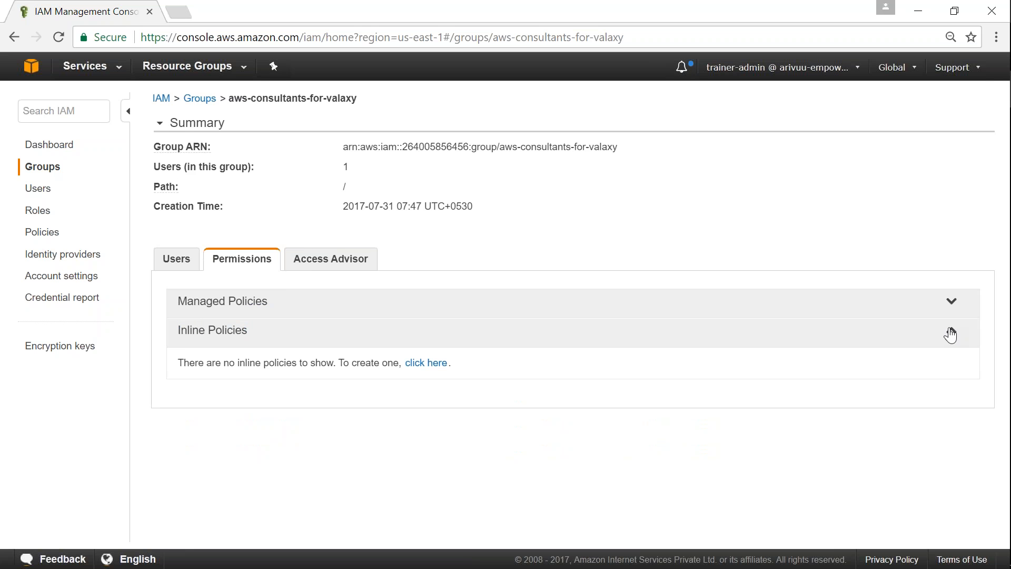
{"action": "left_click", "coordinate": [423, 364]}
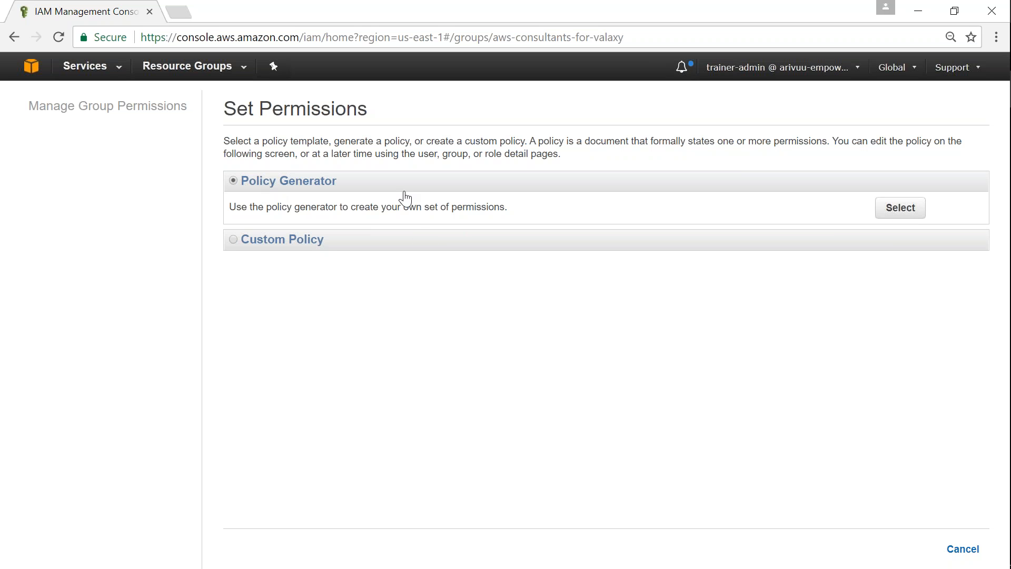
{"action": "left_click", "coordinate": [233, 244]}
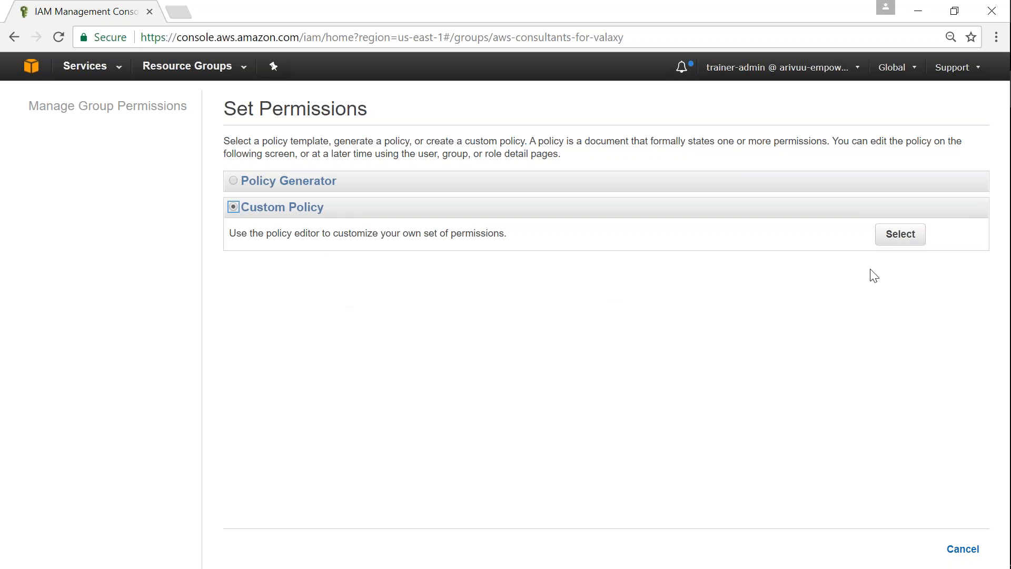
{"action": "left_click", "coordinate": [902, 236]}
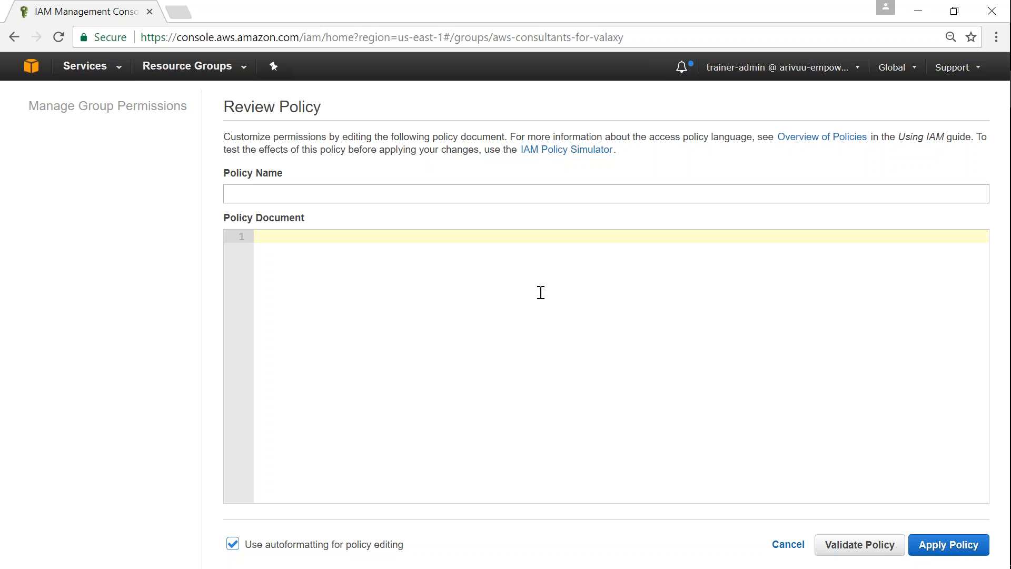
{"action": "type", "text": "asdfasfsdf"}
{"action": "key", "text": "ctrl+a"}
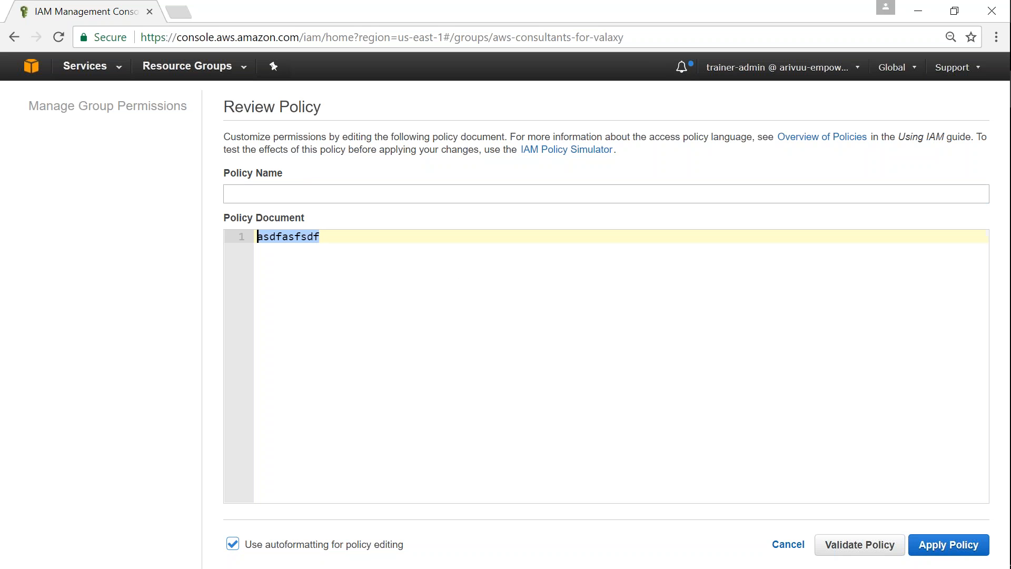
{"action": "type", "text": "{}"}
{"action": "left_click", "coordinate": [310, 191]}
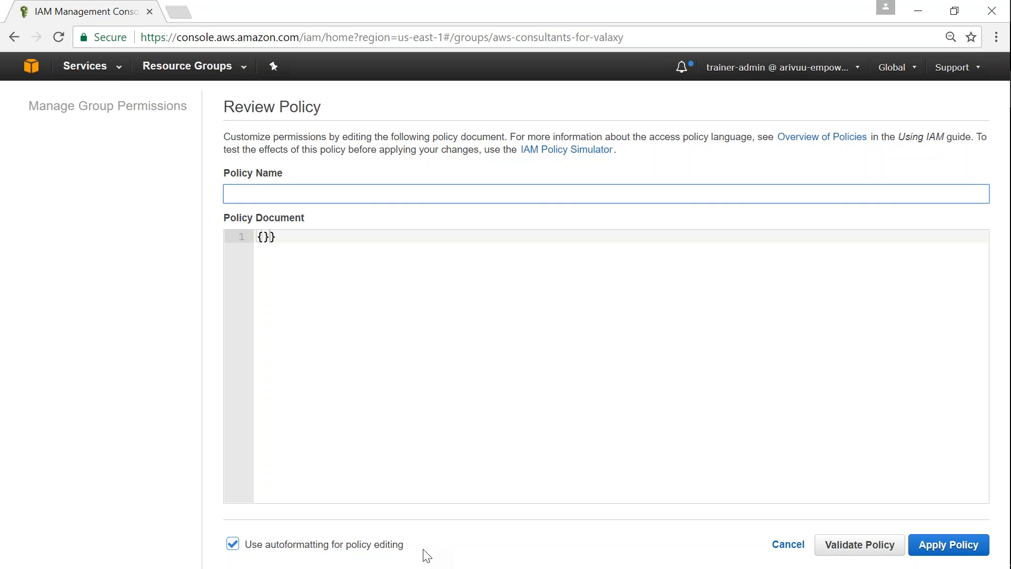
{"action": "key", "text": "alt+Tab"}
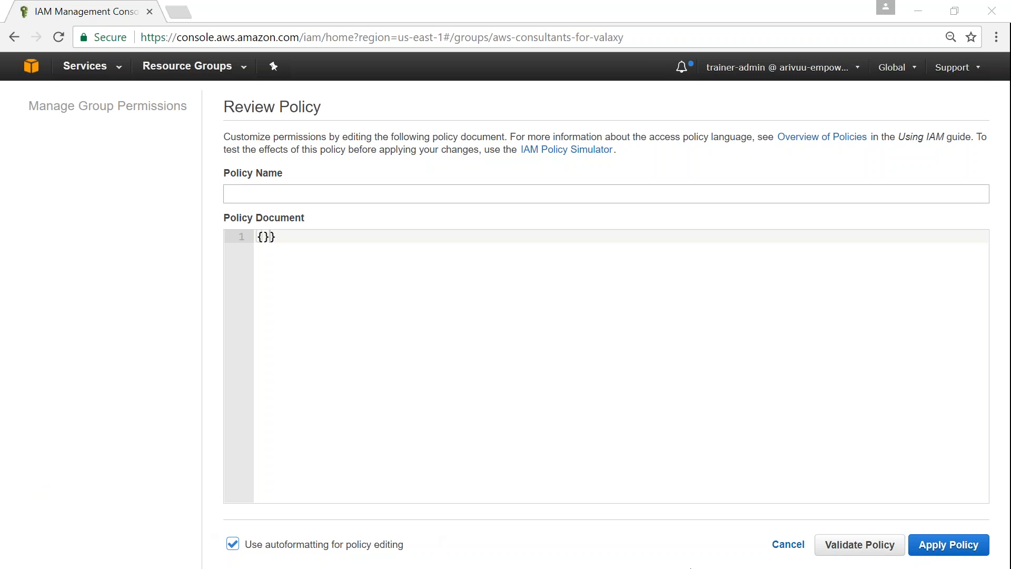
{"action": "left_click", "coordinate": [786, 549]}
Start a new inline policy for the group with the Policy Generator and set the statement's effect to Deny.
{"action": "left_click", "coordinate": [426, 363]}
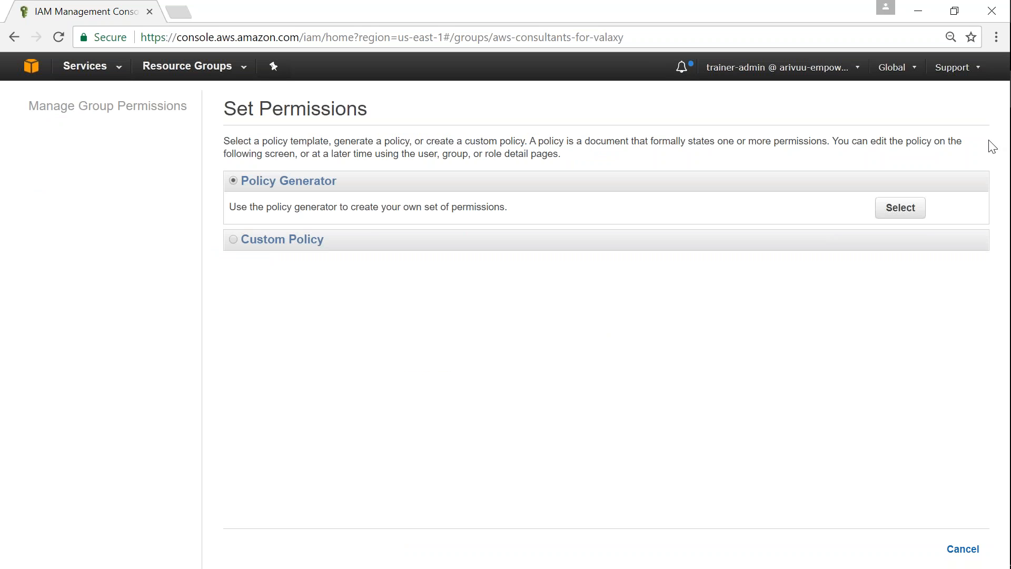
{"action": "left_click", "coordinate": [898, 211]}
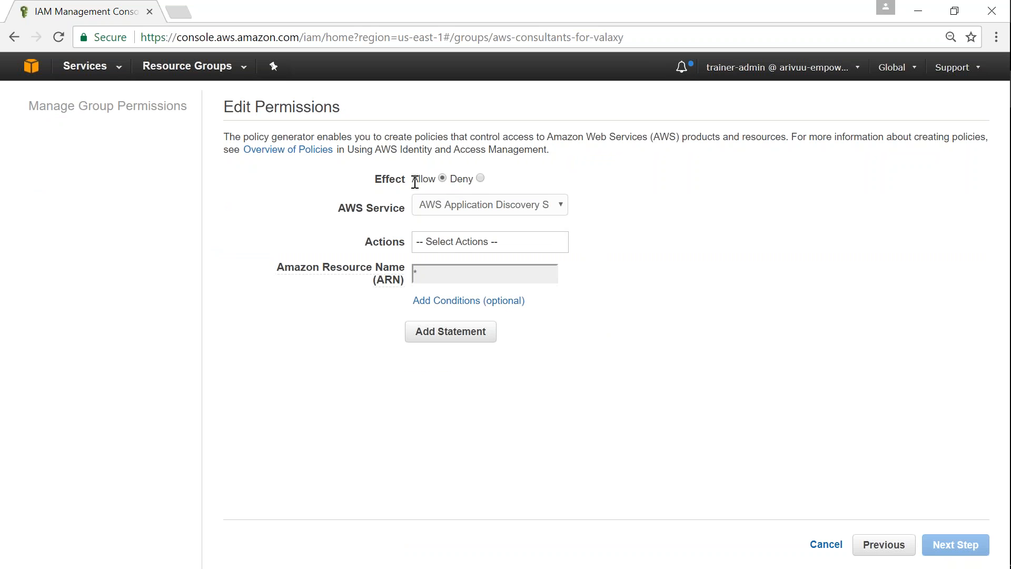
{"action": "left_click_drag", "start_coordinate": [375, 180], "coordinate": [409, 181]}
{"action": "left_click", "coordinate": [532, 177]}
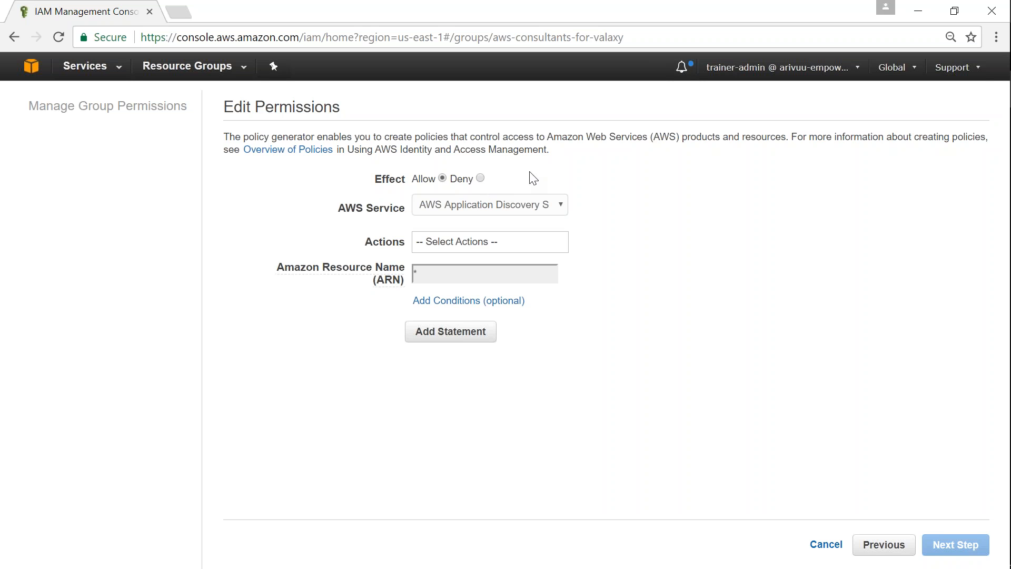
{"action": "left_click", "coordinate": [480, 179]}
Choose Amazon S3 as the AWS service for the Deny statement.
{"action": "left_click", "coordinate": [525, 215]}
{"action": "left_click_drag", "start_coordinate": [618, 245], "coordinate": [621, 327]}
{"action": "scroll", "coordinate": [576, 287], "scroll_direction": "down", "scroll_amount": 6}
{"action": "left_click", "coordinate": [484, 207]}
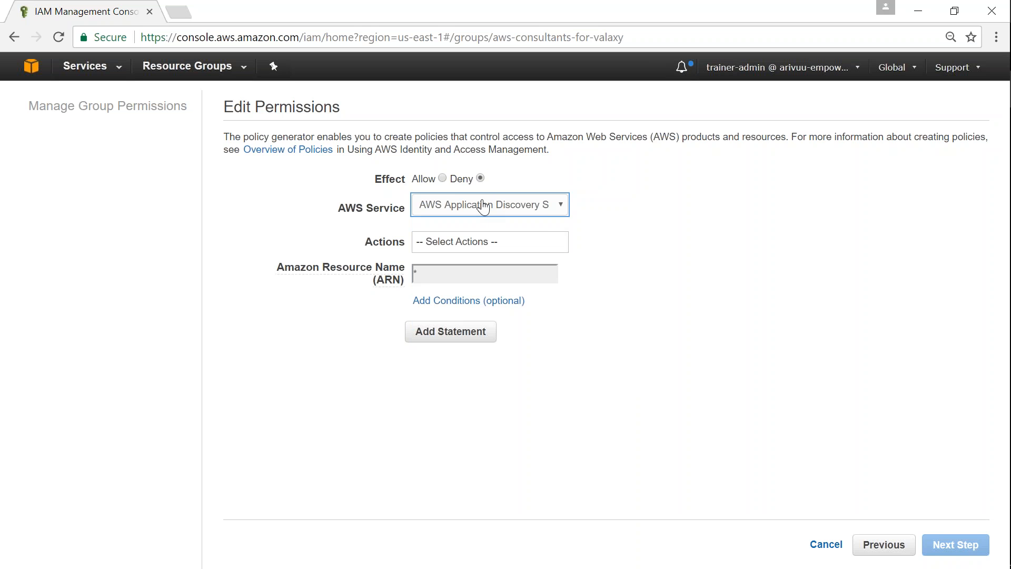
{"action": "left_click", "coordinate": [546, 210]}
{"action": "left_click_drag", "start_coordinate": [620, 249], "coordinate": [620, 495]}
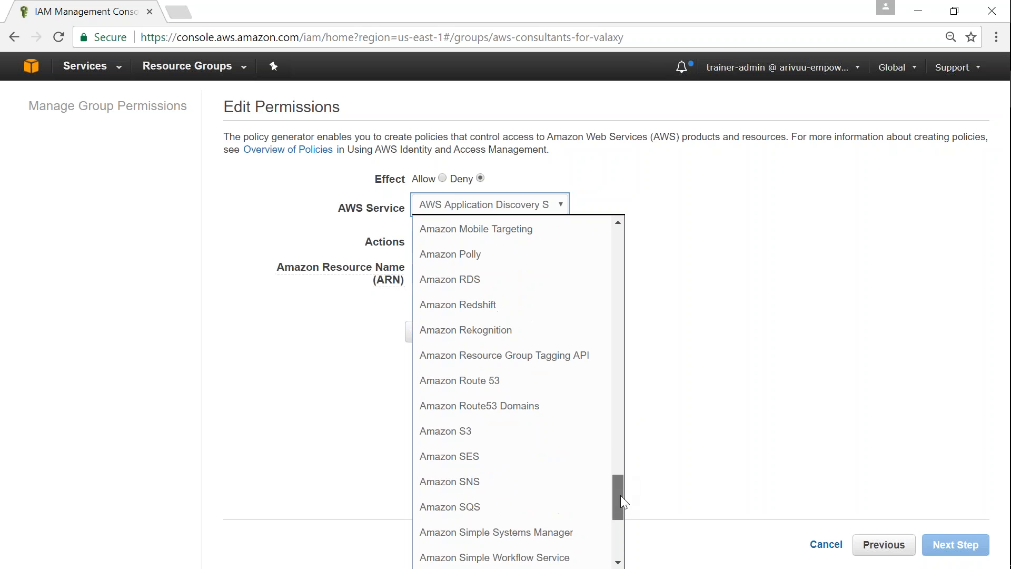
{"action": "left_click", "coordinate": [457, 432]}
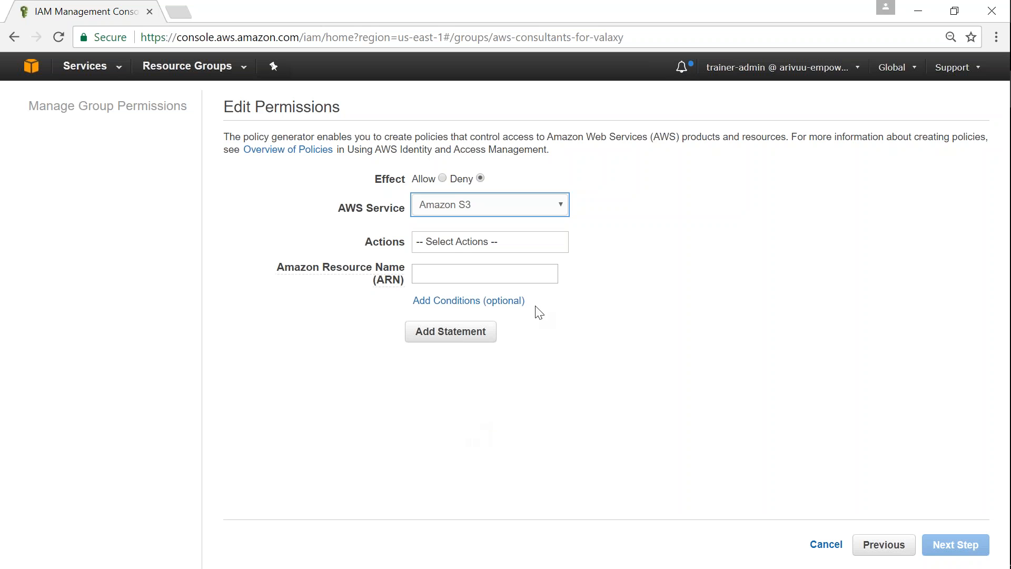
Select All Actions (*) for the Amazon S3 statement and close the list of actions.
{"action": "left_click", "coordinate": [505, 243]}
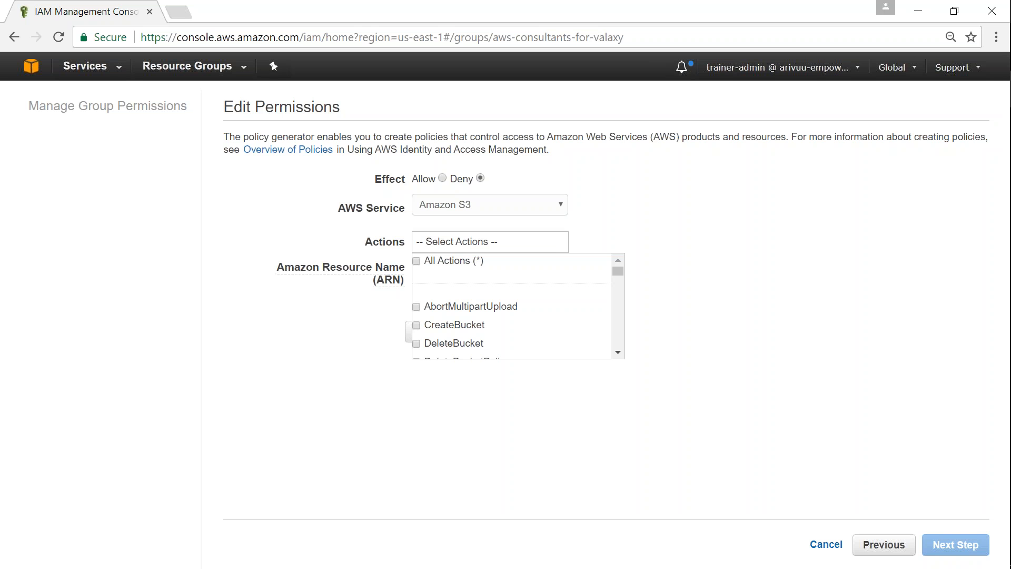
{"action": "left_click", "coordinate": [416, 262]}
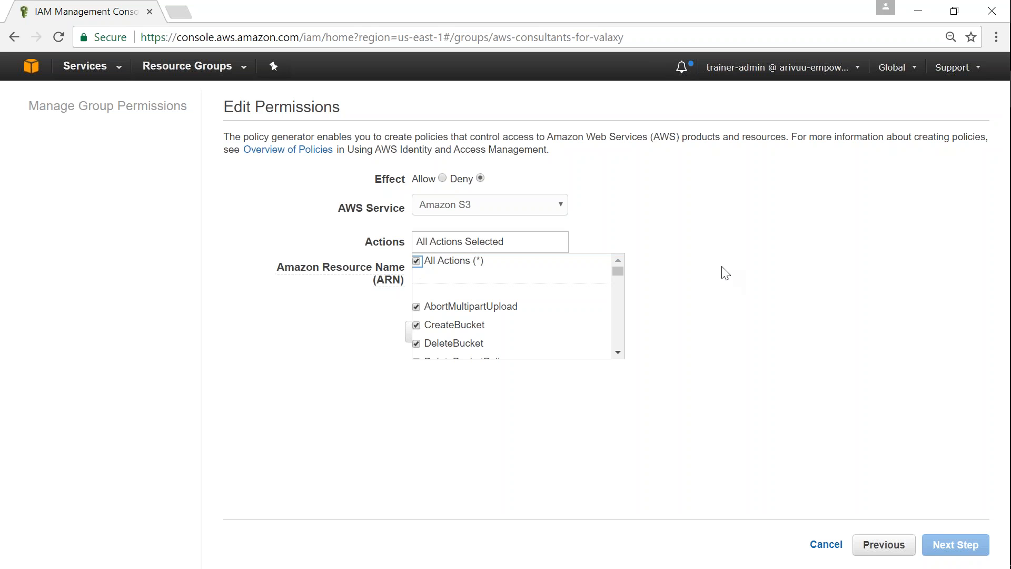
{"action": "mouse_move", "coordinate": [618, 271]}
{"action": "left_mouse_down"}
{"action": "mouse_move", "coordinate": [609, 368]}
{"action": "mouse_move", "coordinate": [618, 270]}
{"action": "left_mouse_up"}
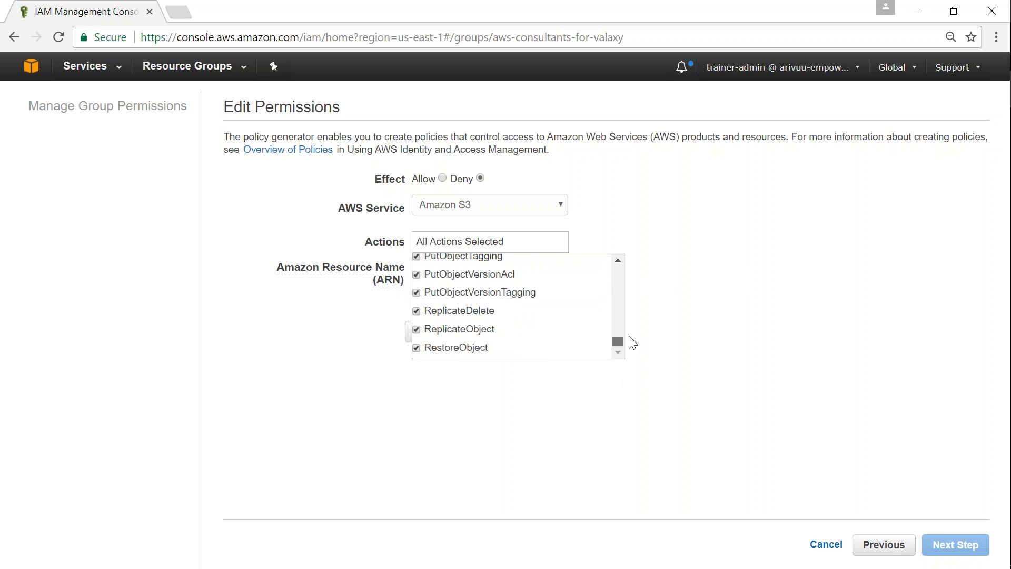
{"action": "left_click", "coordinate": [678, 249]}
Duplicate the console's browser tab and examine the group's name and Group ARN as a reference for the resource name format.
{"action": "left_click", "coordinate": [453, 275]}
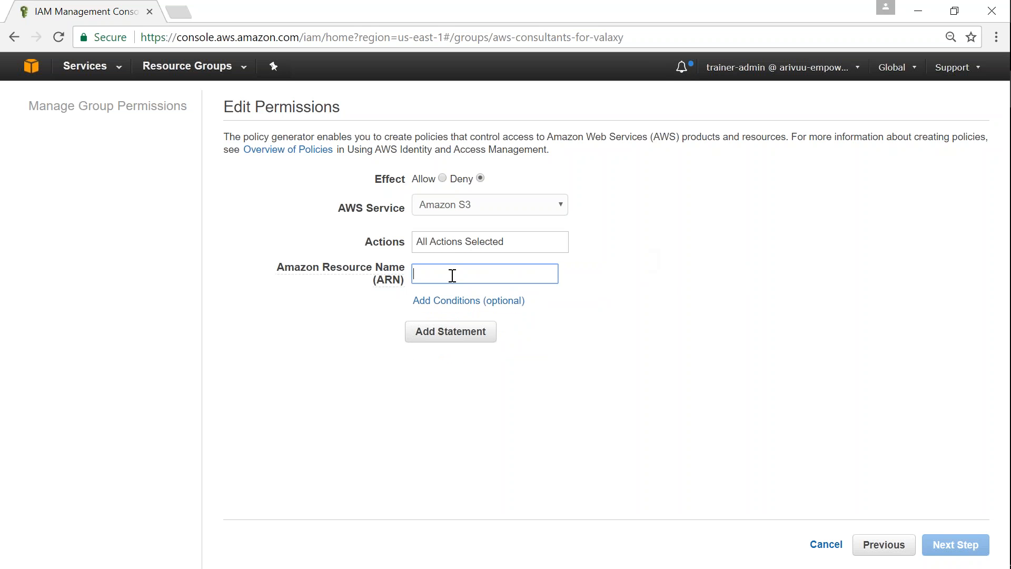
{"action": "left_click", "coordinate": [394, 288]}
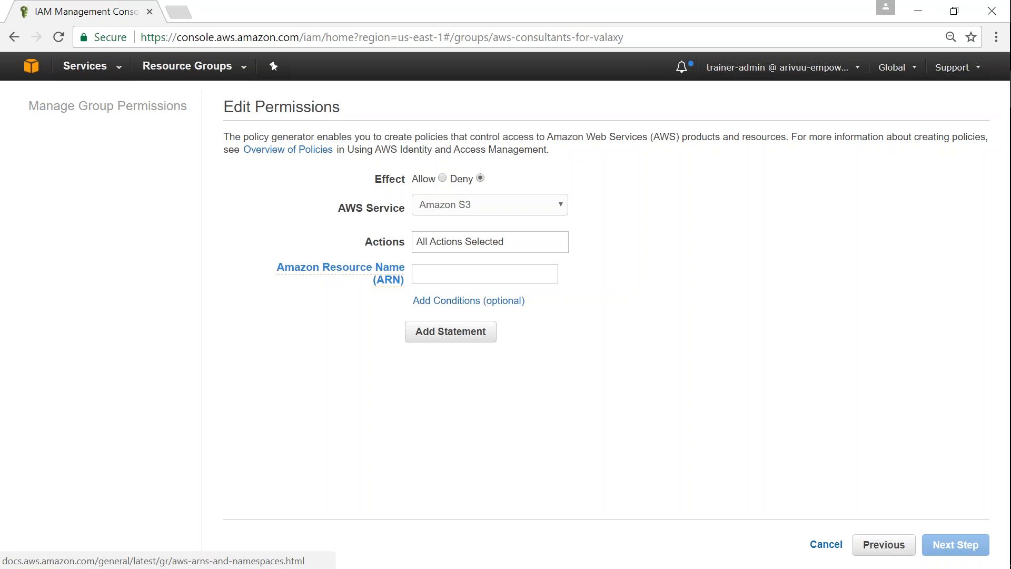
{"action": "left_click", "coordinate": [542, 278]}
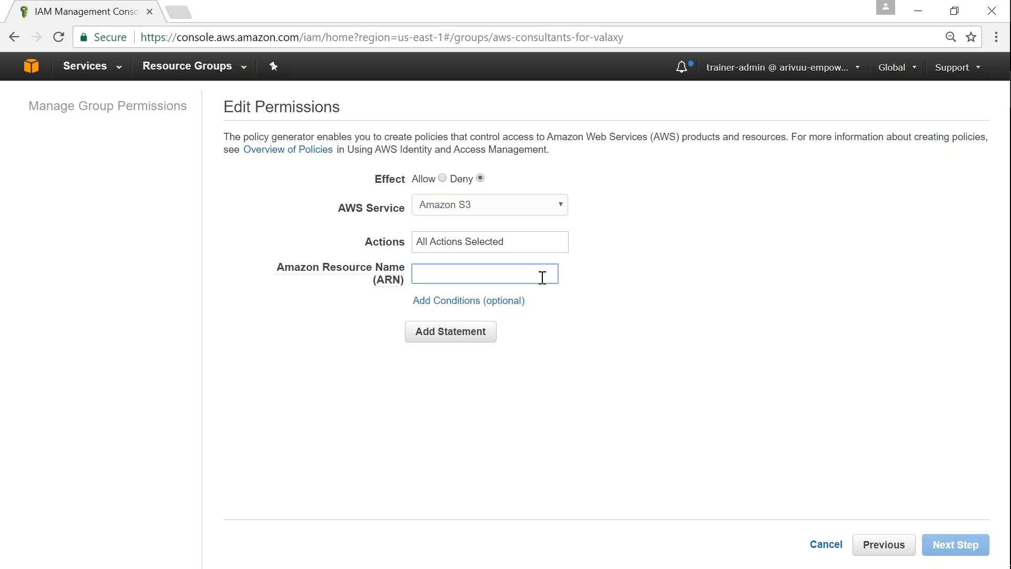
{"action": "left_click", "coordinate": [636, 278]}
{"action": "right_click", "coordinate": [109, 15]}
{"action": "left_click", "coordinate": [185, 70]}
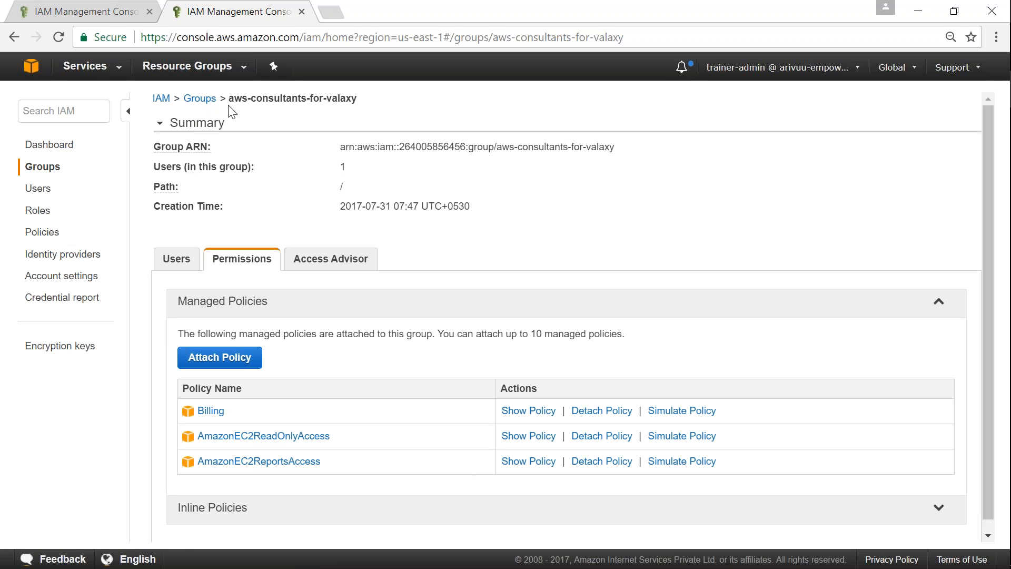
{"action": "left_click_drag", "start_coordinate": [229, 99], "coordinate": [358, 100]}
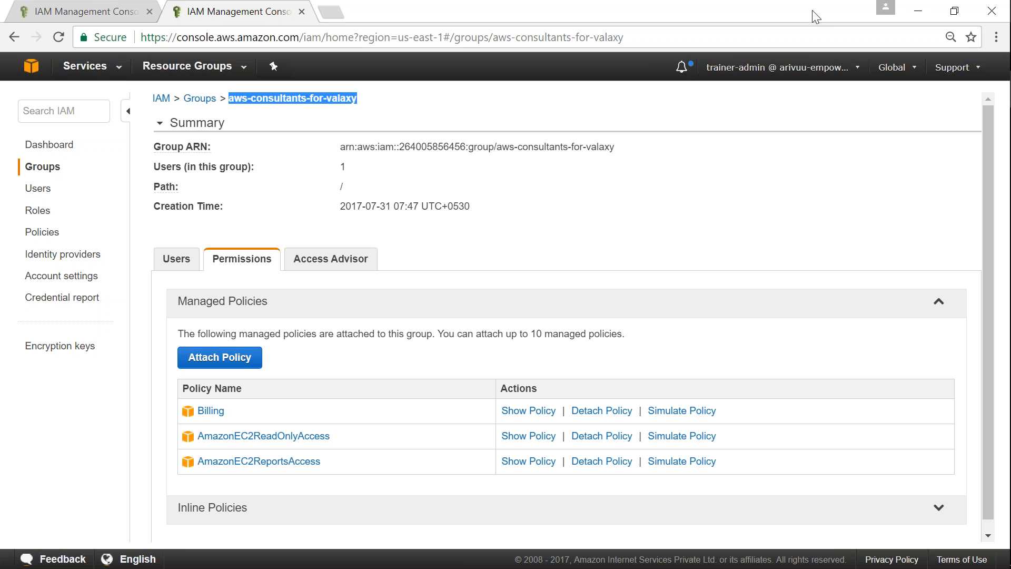
{"action": "left_click_drag", "start_coordinate": [341, 149], "coordinate": [644, 151]}
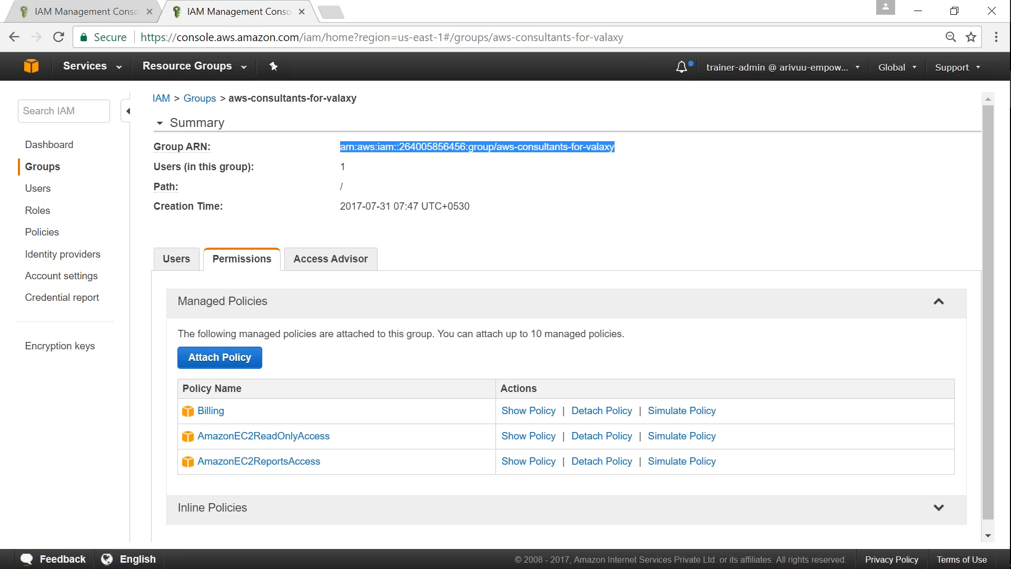
{"action": "left_click", "coordinate": [581, 167]}
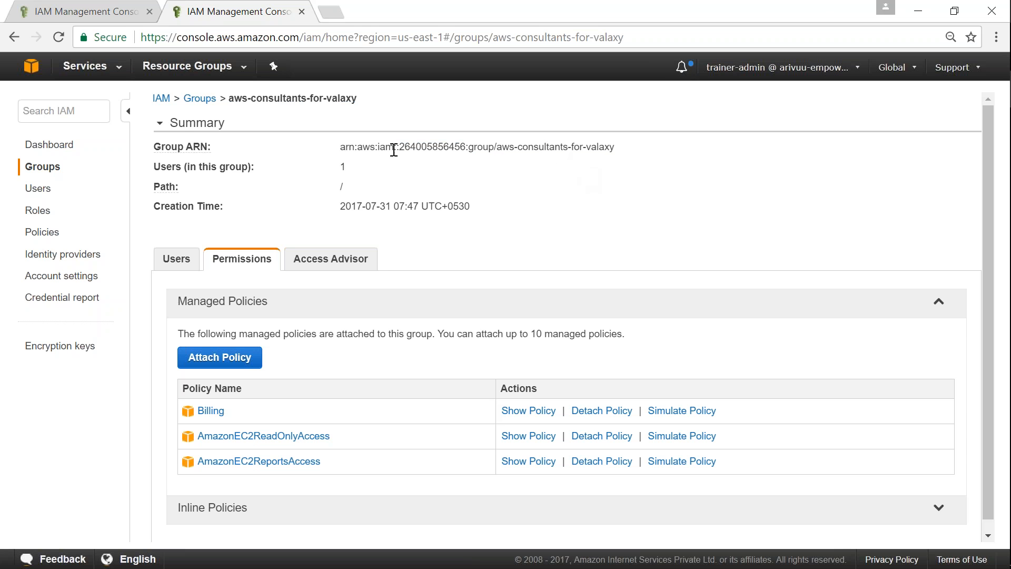
Copy the group's ARN into the Deny statement's Amazon Resource Name field and try to add the statement.
{"action": "left_click_drag", "start_coordinate": [345, 147], "coordinate": [637, 147]}
{"action": "left_click", "coordinate": [564, 168]}
{"action": "left_click_drag", "start_coordinate": [343, 147], "coordinate": [626, 145]}
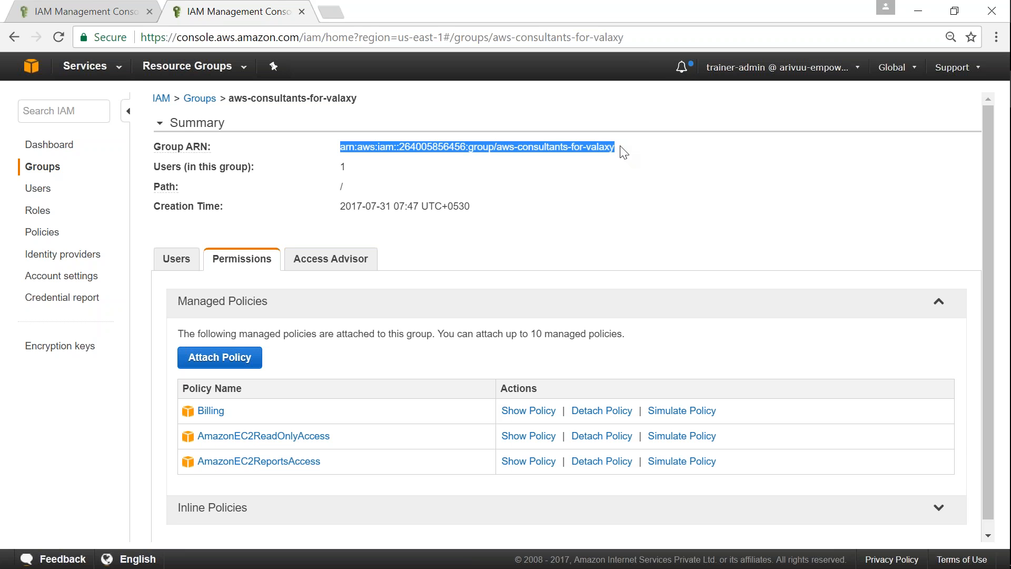
{"action": "left_click", "coordinate": [95, 16]}
{"action": "left_click", "coordinate": [445, 274]}
{"action": "key", "text": "ctrl+v"}
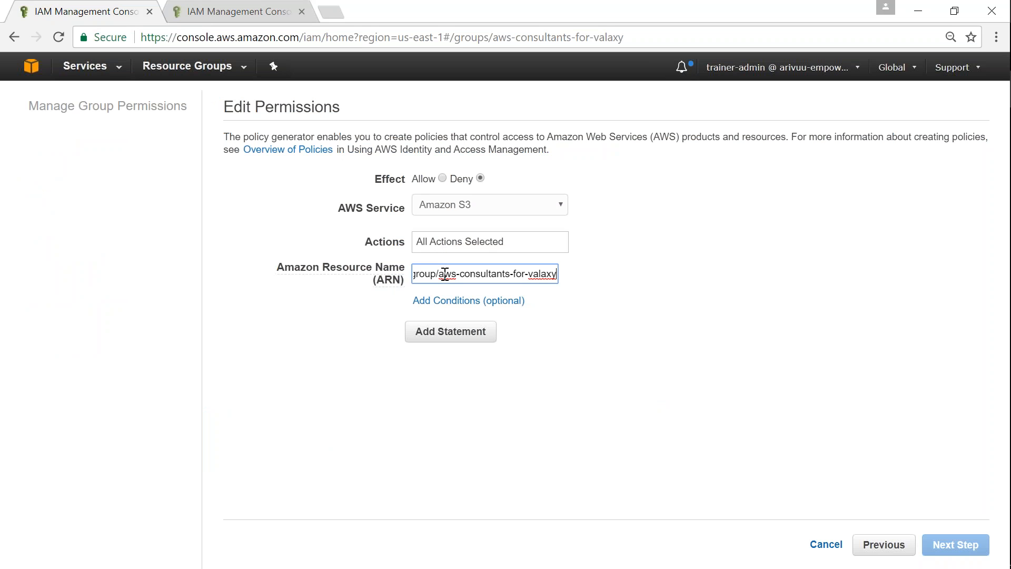
{"action": "left_click", "coordinate": [449, 337]}
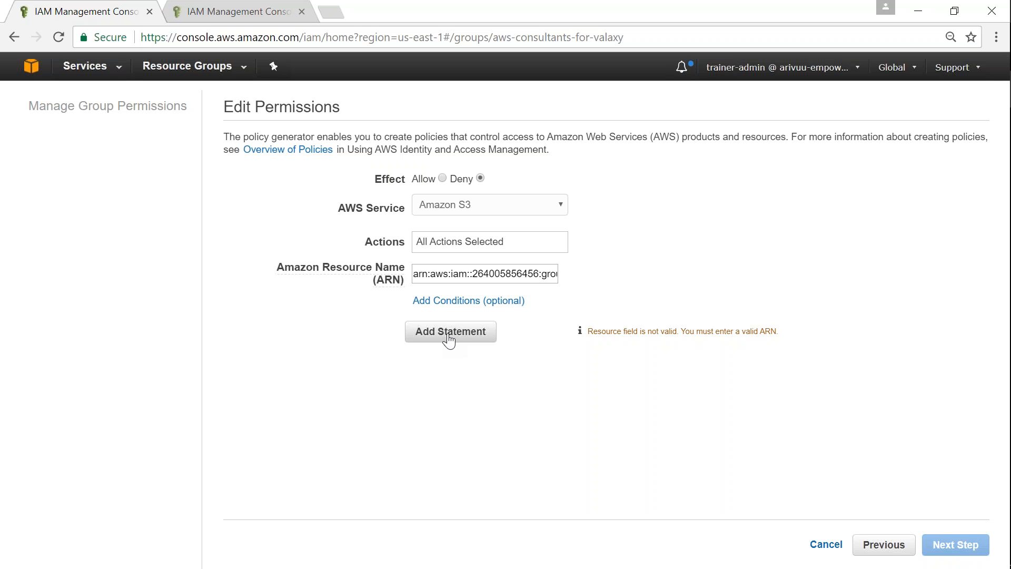
Open the AWS documentation on Amazon Resource Names and check the ARN entered in the Deny statement from start to end.
{"action": "left_click_drag", "start_coordinate": [492, 273], "coordinate": [630, 273]}
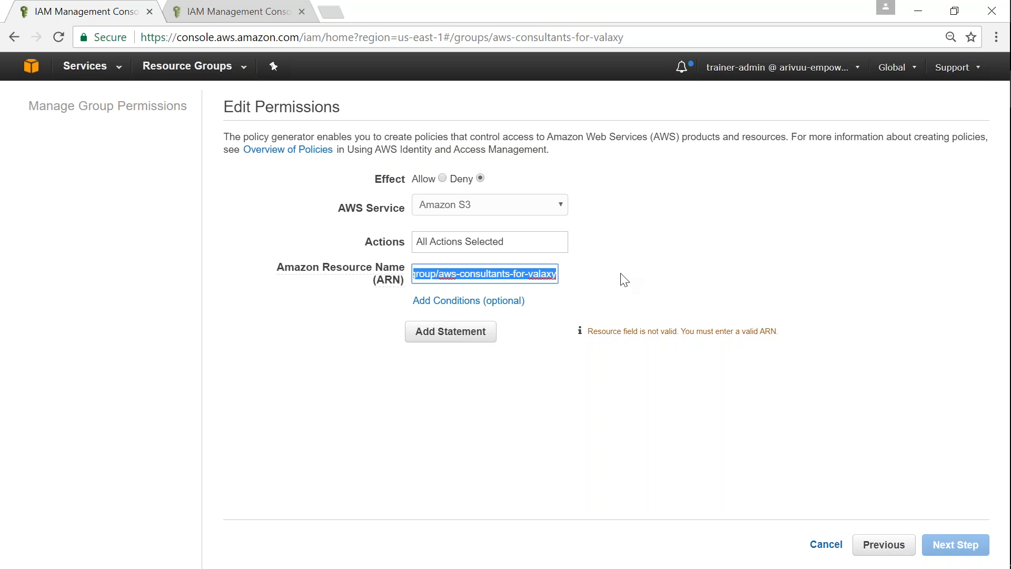
{"action": "left_click", "coordinate": [491, 275]}
{"action": "left_click_drag", "start_coordinate": [489, 275], "coordinate": [390, 281]}
{"action": "left_click", "coordinate": [430, 275]}
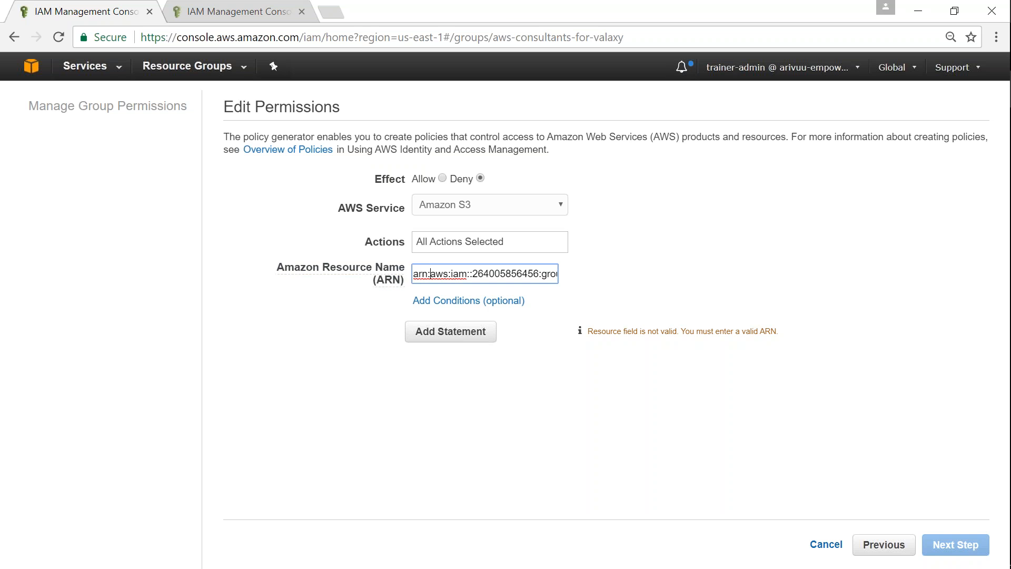
{"action": "left_click", "coordinate": [389, 282]}
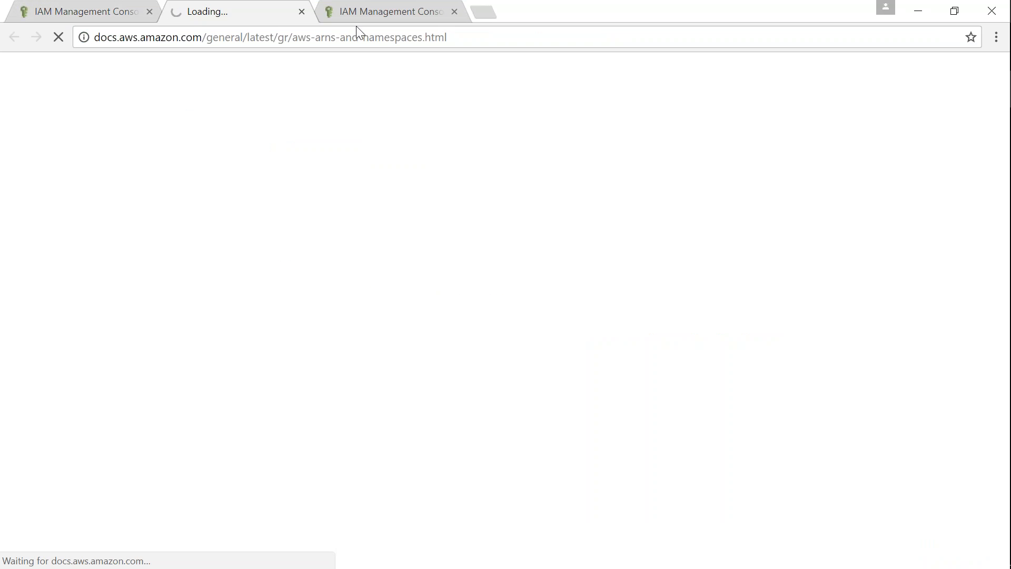
{"action": "left_click", "coordinate": [102, 10]}
{"action": "left_click", "coordinate": [508, 275]}
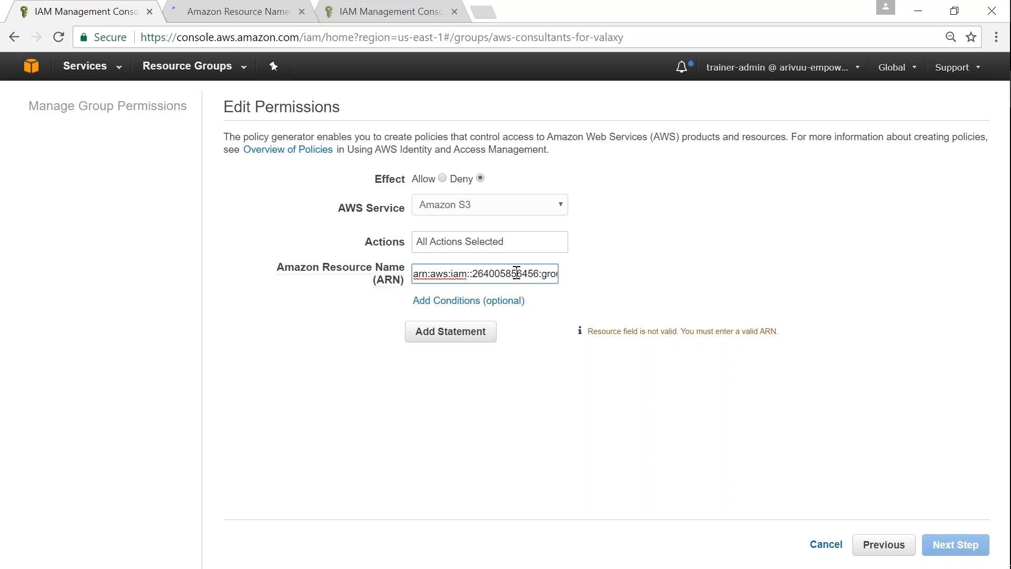
{"action": "left_click_drag", "start_coordinate": [528, 273], "coordinate": [630, 273]}
{"action": "left_click", "coordinate": [540, 274]}
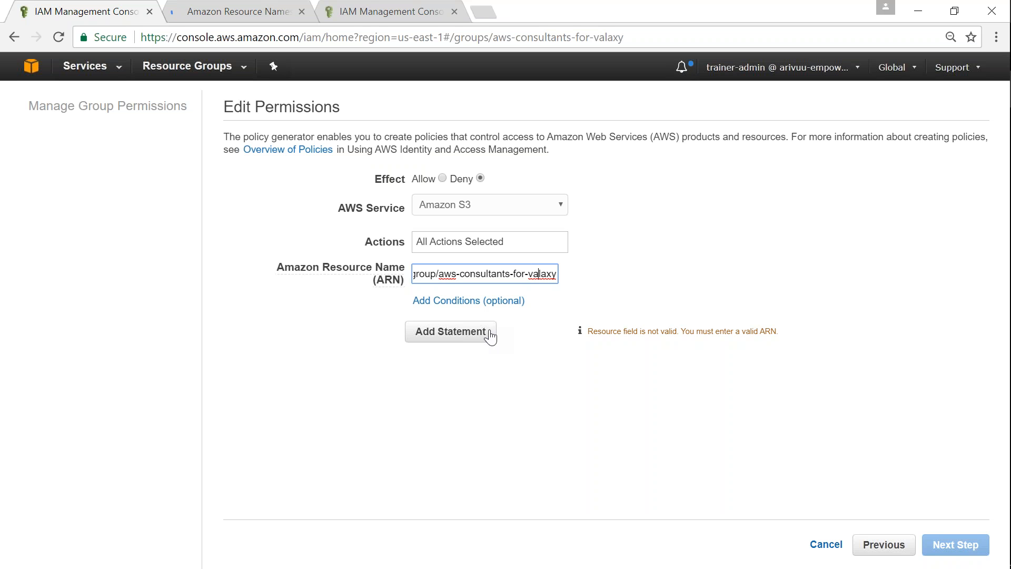
Add an ArnEquals condition with key aws:CurrentTime and the group's ARN as its value to the statement.
{"action": "left_click", "coordinate": [499, 303]}
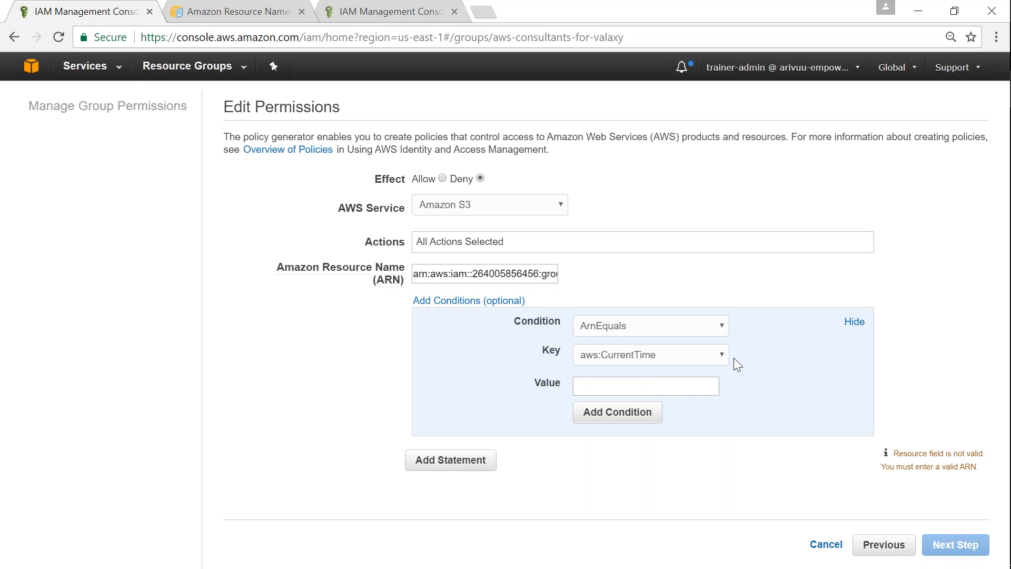
{"action": "left_click", "coordinate": [700, 385]}
{"action": "key", "text": "ctrl+v"}
{"action": "left_click", "coordinate": [642, 420]}
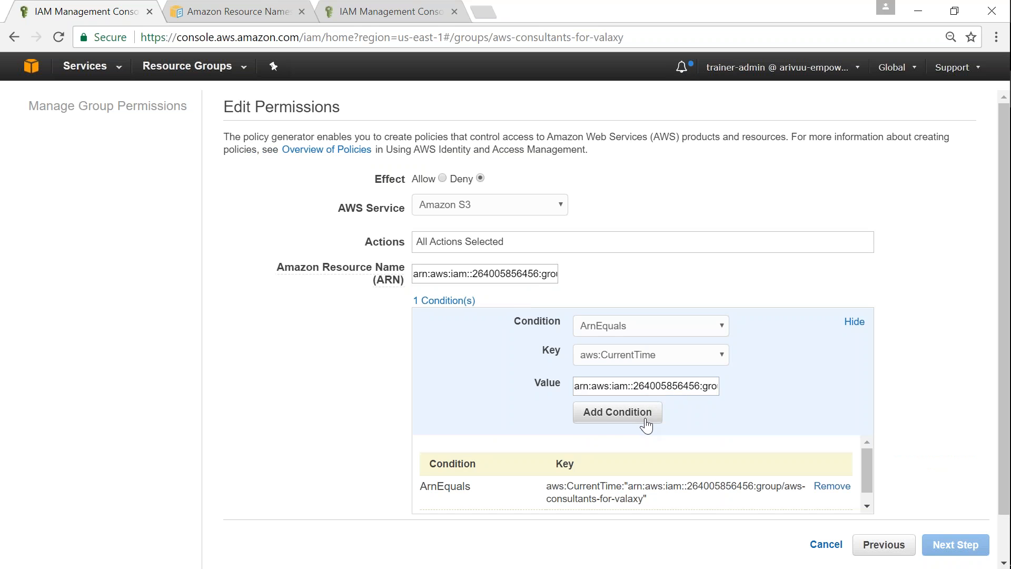
{"action": "scroll", "coordinate": [891, 449], "scroll_direction": "down", "scroll_amount": 1}
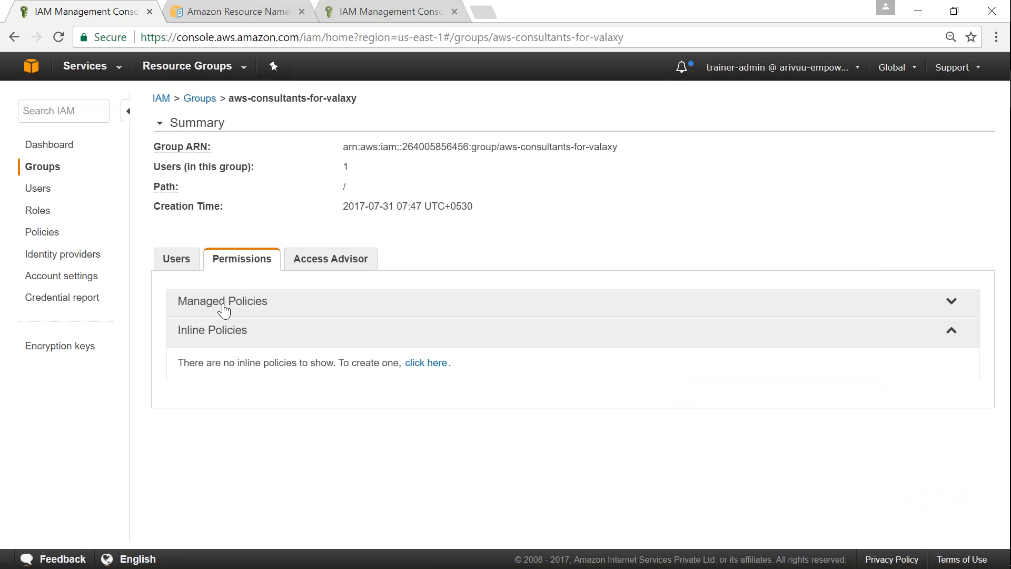
Show the group's managed policies and examine the AmazonEC2ReadOnlyAccess policy document, especially its Resource entries.
{"action": "key", "text": "alt+Tab"}
{"action": "left_click", "coordinate": [248, 301]}
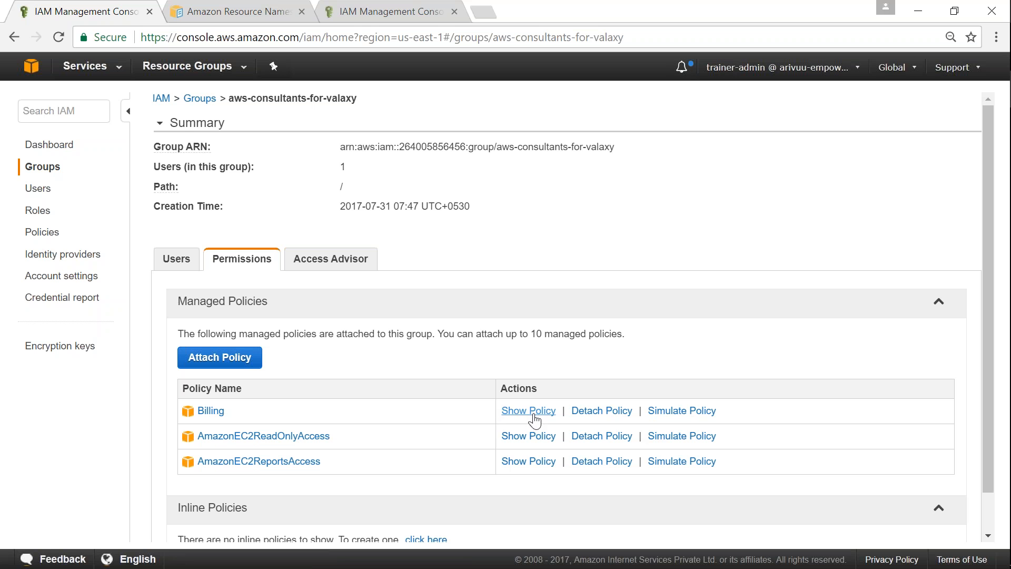
{"action": "left_click_drag", "start_coordinate": [534, 414], "coordinate": [502, 412]}
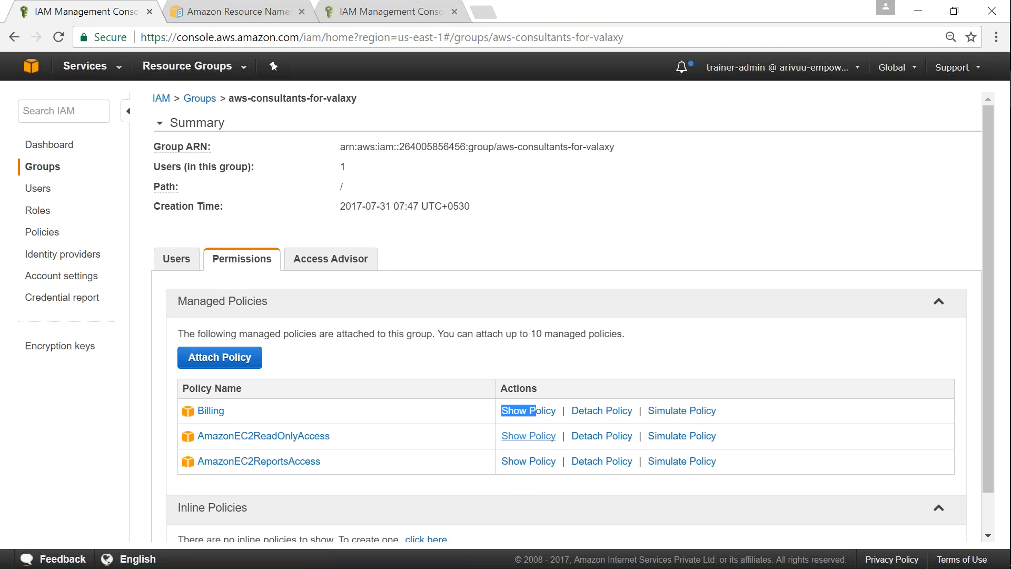
{"action": "left_click", "coordinate": [527, 437]}
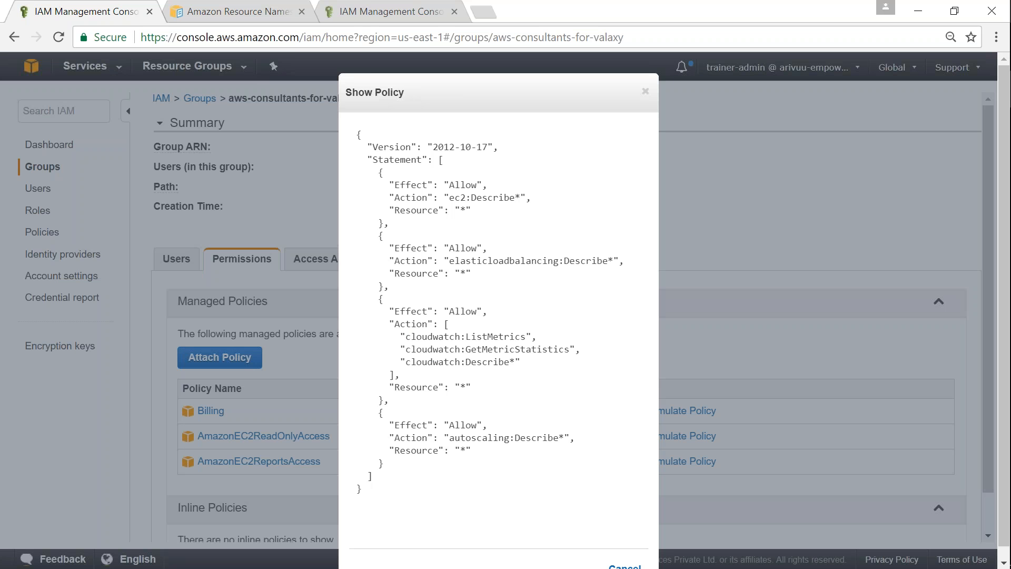
{"action": "left_click_drag", "start_coordinate": [357, 137], "coordinate": [369, 508]}
{"action": "left_click", "coordinate": [481, 286]}
{"action": "double_click", "coordinate": [463, 274]}
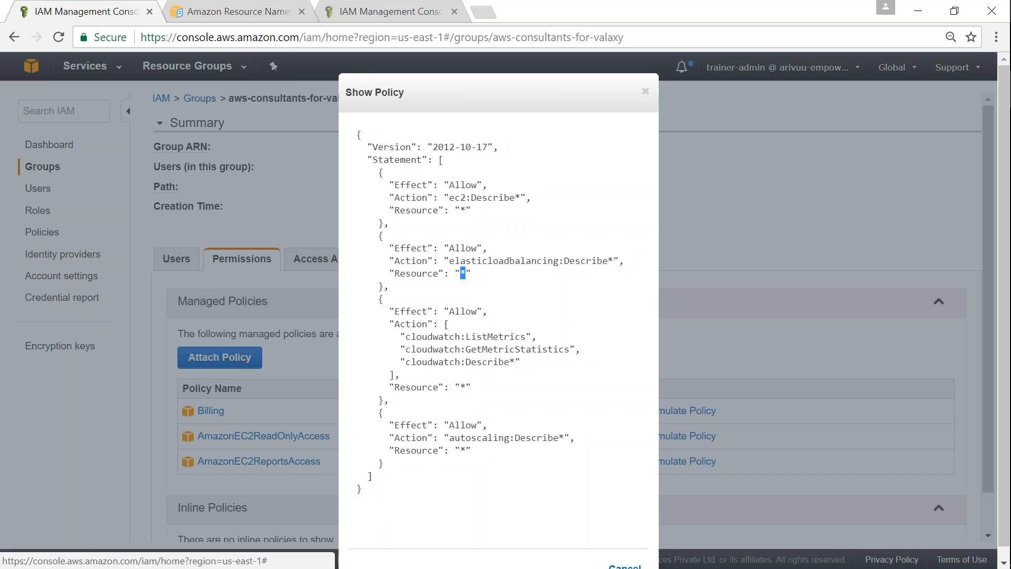
{"action": "left_click", "coordinate": [646, 91]}
Start a new inline policy for the group with the Policy Generator and set it to deny all Amazon S3 actions.
{"action": "scroll", "coordinate": [404, 397], "scroll_direction": "down", "scroll_amount": 1}
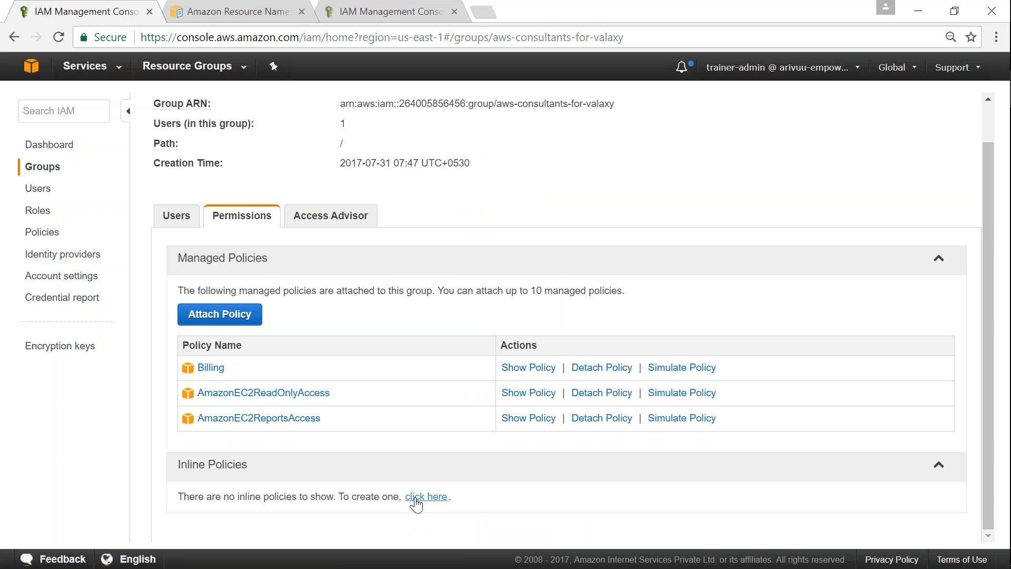
{"action": "left_click", "coordinate": [415, 502]}
{"action": "left_click", "coordinate": [895, 208]}
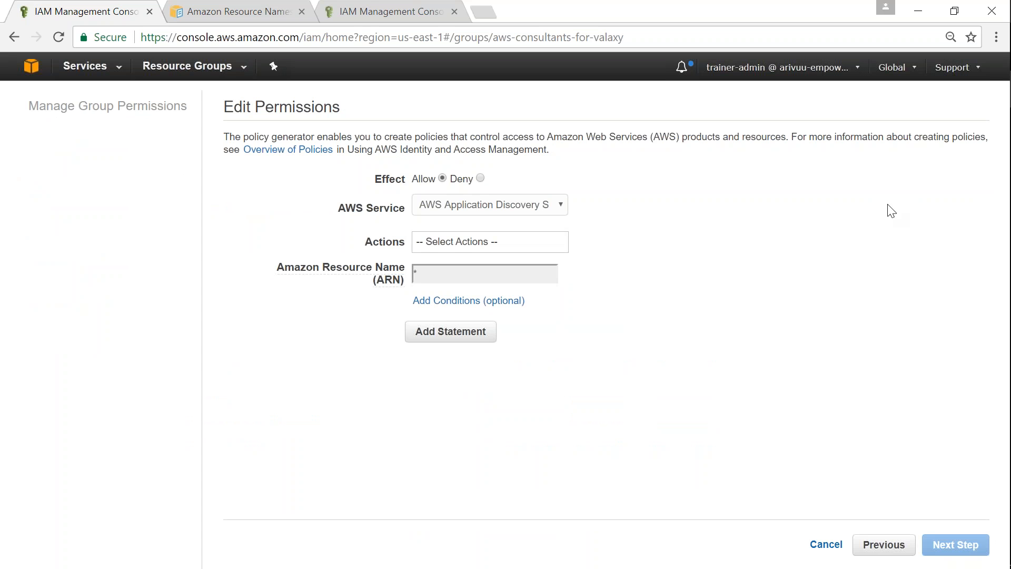
{"action": "left_click", "coordinate": [545, 208]}
{"action": "left_click", "coordinate": [487, 204]}
{"action": "left_click", "coordinate": [481, 178]}
{"action": "left_click", "coordinate": [505, 204]}
{"action": "scroll", "coordinate": [611, 412], "scroll_direction": "down", "scroll_amount": 10}
{"action": "scroll", "coordinate": [611, 413], "scroll_direction": "down", "scroll_amount": 15}
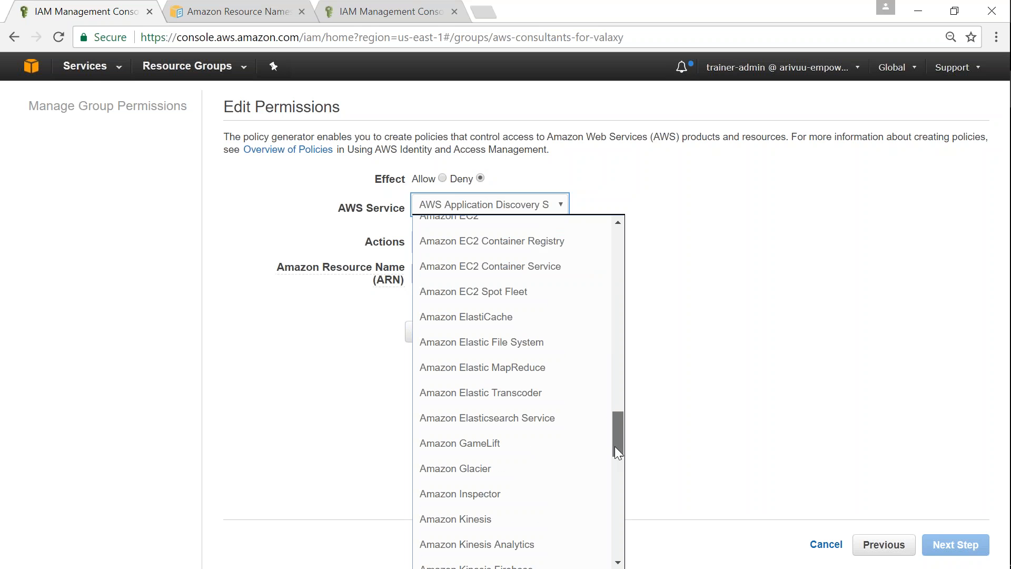
{"action": "left_click", "coordinate": [482, 320]}
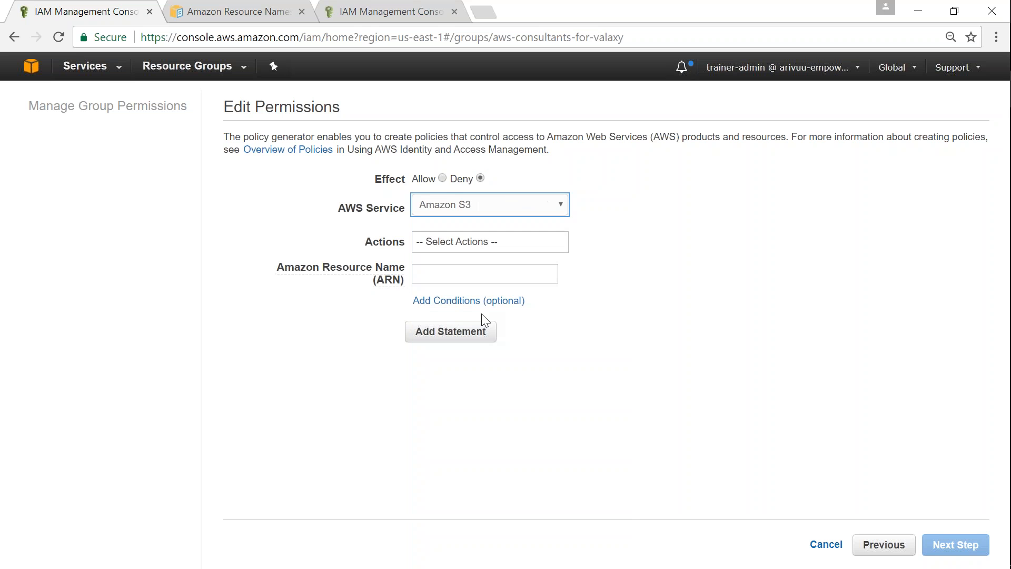
{"action": "left_click", "coordinate": [477, 245]}
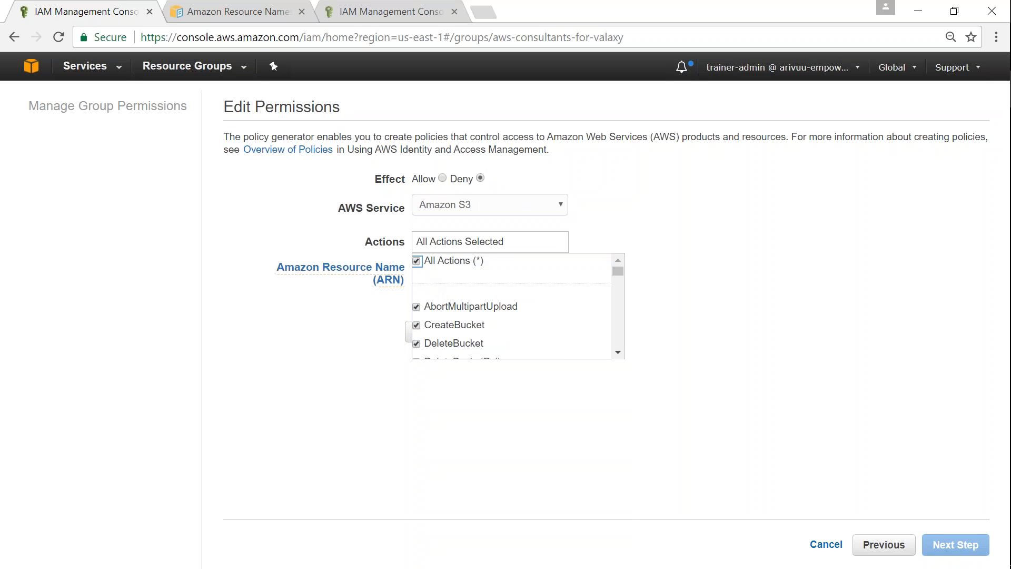
{"action": "left_click", "coordinate": [380, 316]}
Paste an ARN with "*" in its region segment into the resource field, try to add the statement, and cancel the policy.
{"action": "left_click", "coordinate": [443, 273]}
{"action": "key", "text": "ctrl+v"}
{"action": "left_click_drag", "start_coordinate": [439, 276], "coordinate": [366, 278]}
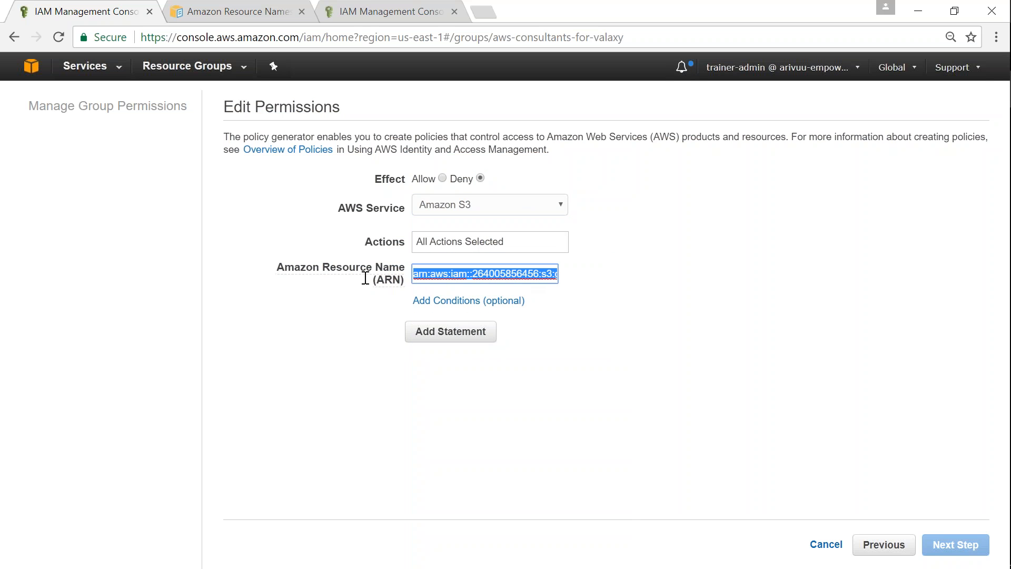
{"action": "left_click", "coordinate": [470, 276]}
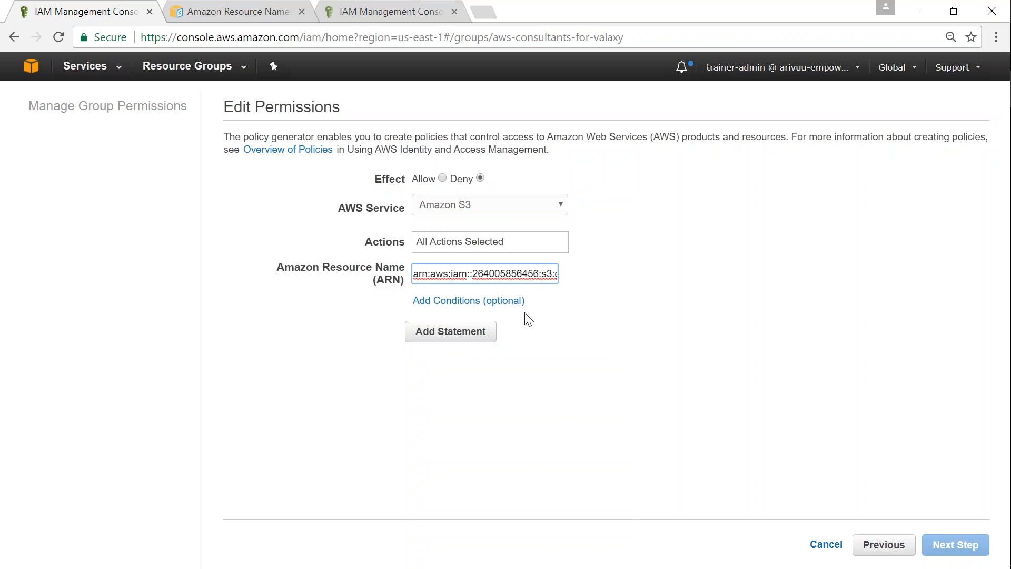
{"action": "type", "text": "\"*"}
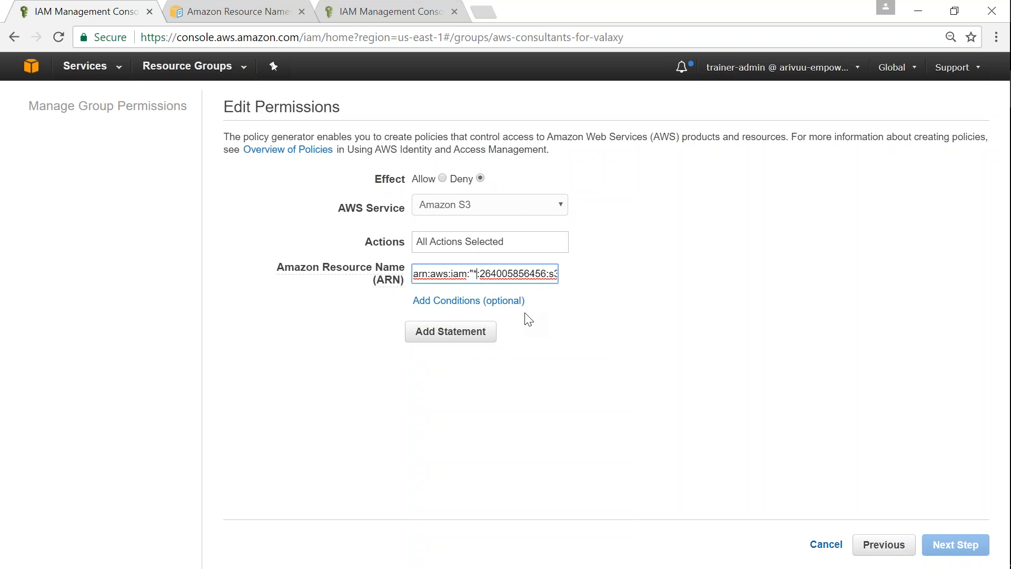
{"action": "type", "text": "\""}
{"action": "left_click", "coordinate": [463, 337]}
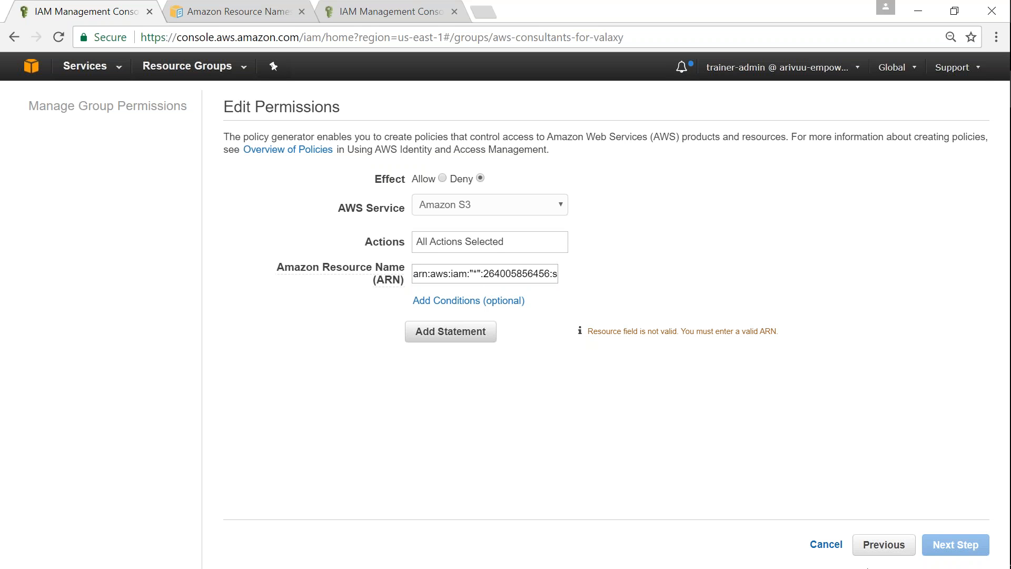
{"action": "left_click", "coordinate": [826, 545]}
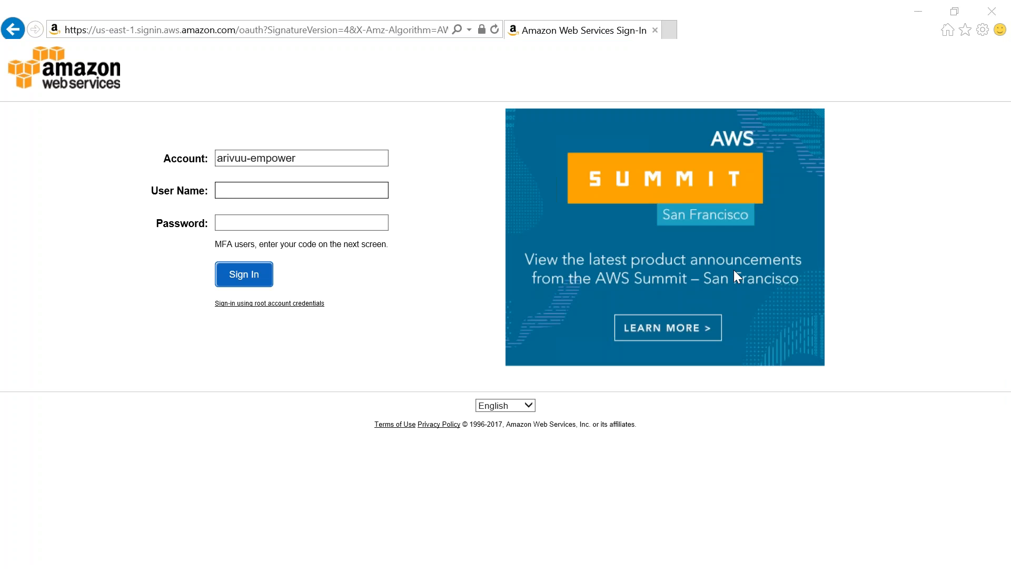
Switch to Internet Explorer and sign in to the arivuu-empower AWS account as valaxy-consultant-01 with the account password.
{"action": "left_click", "coordinate": [301, 222]}
{"action": "key", "text": "ctrl+v"}
{"action": "key", "text": "alt+Tab"}
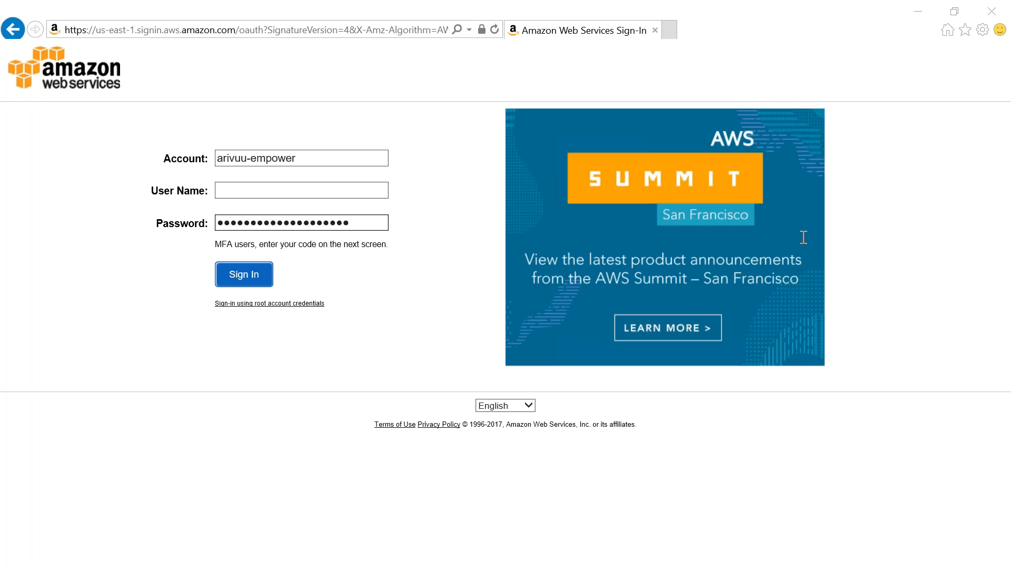
{"action": "left_click", "coordinate": [347, 191]}
{"action": "type", "text": "valaxy-consultant-01"}
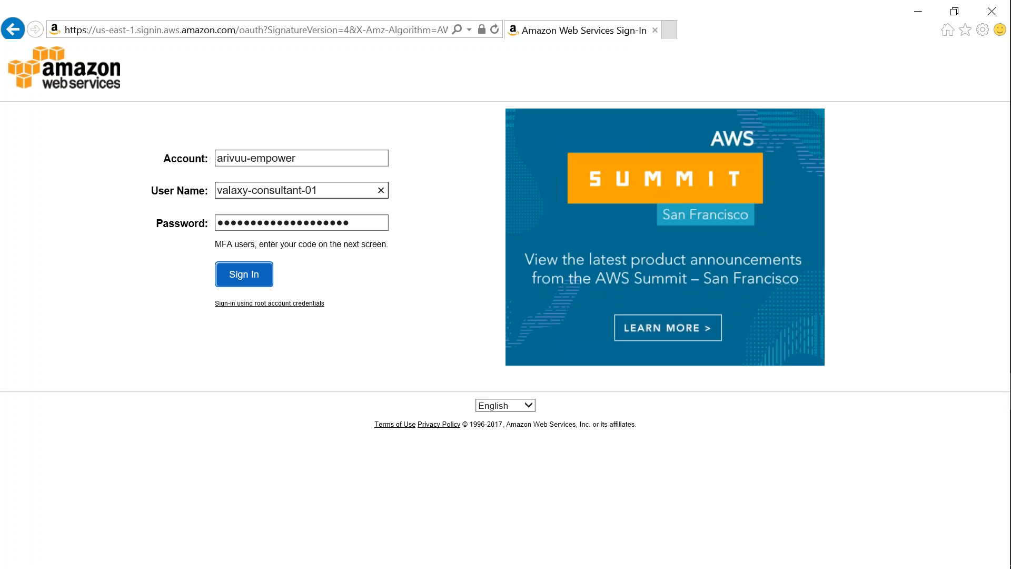
{"action": "key", "text": "Delete"}
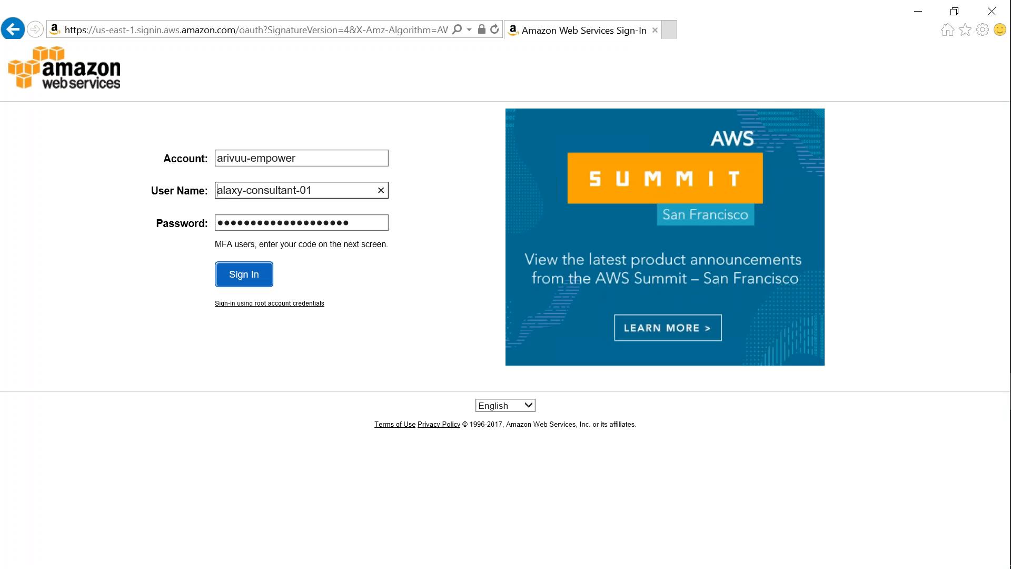
{"action": "type", "text": "v"}
{"action": "left_click", "coordinate": [244, 276]}
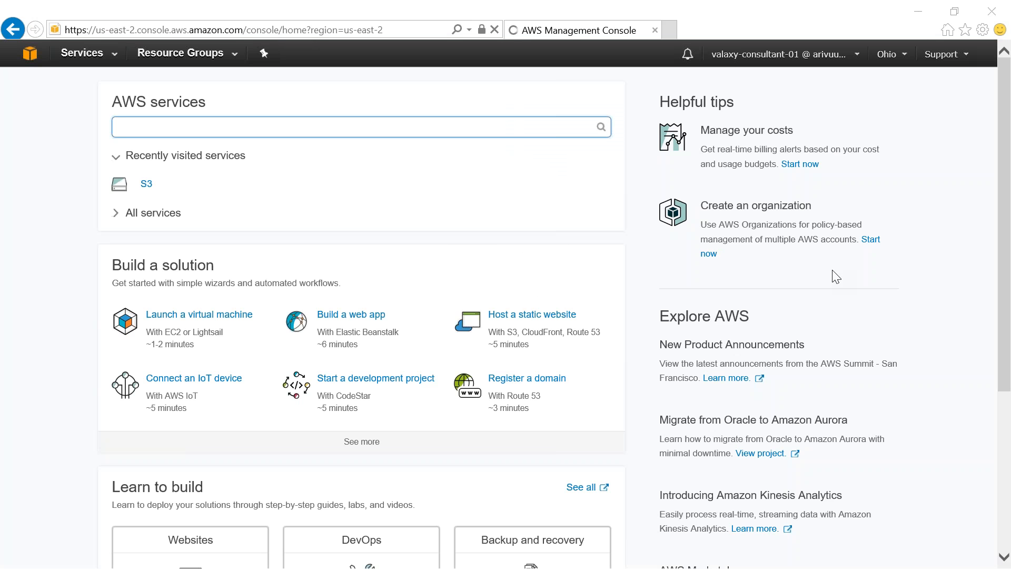
Open the EC2 service from the full list of services and display its running instances.
{"action": "left_click", "coordinate": [116, 221]}
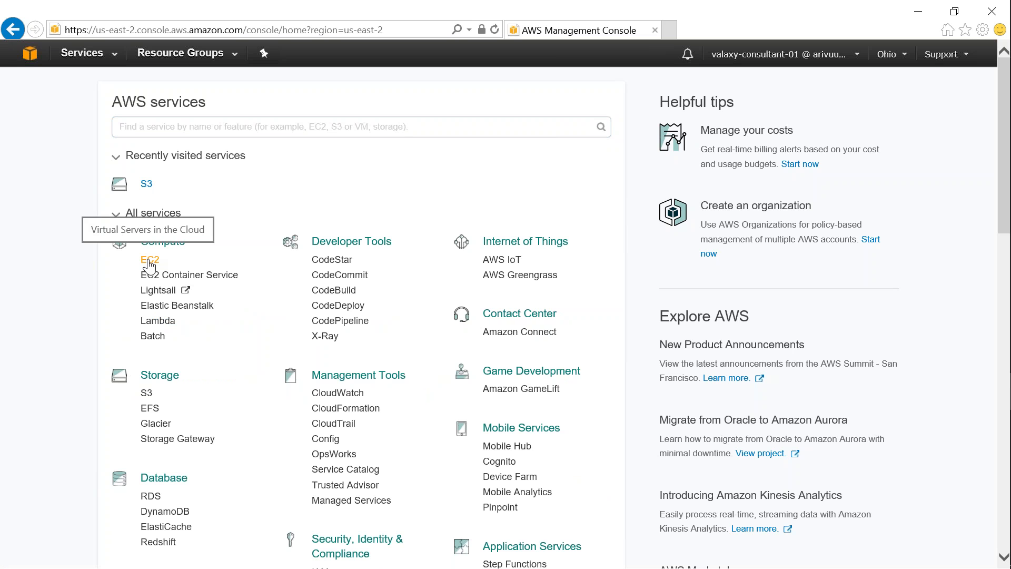
{"action": "left_click", "coordinate": [150, 262]}
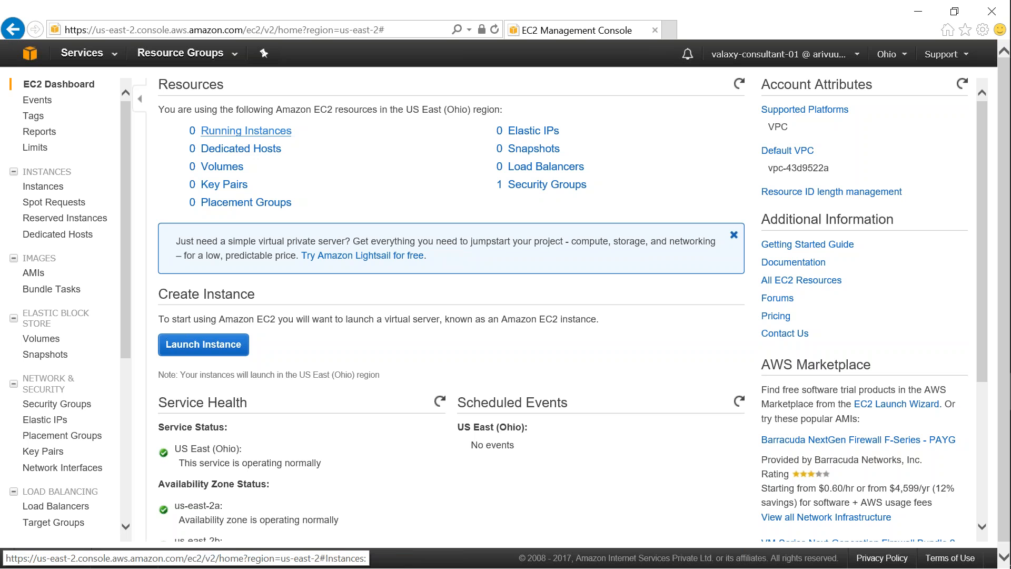
{"action": "left_click", "coordinate": [231, 136]}
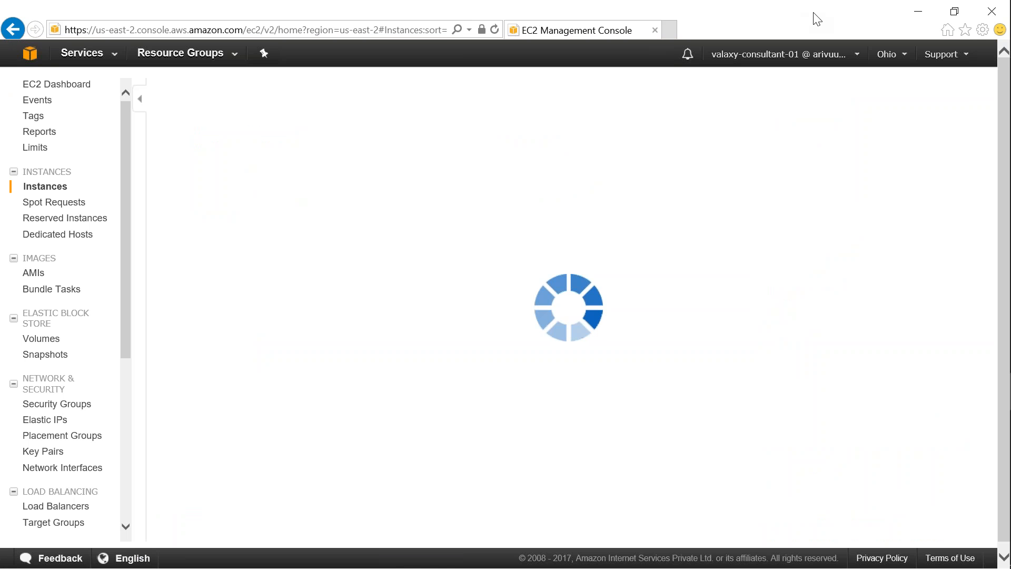
Switch the EC2 console to the Asia Pacific (Mumbai) region and widen the Name column of the instances list.
{"action": "left_click", "coordinate": [894, 57]}
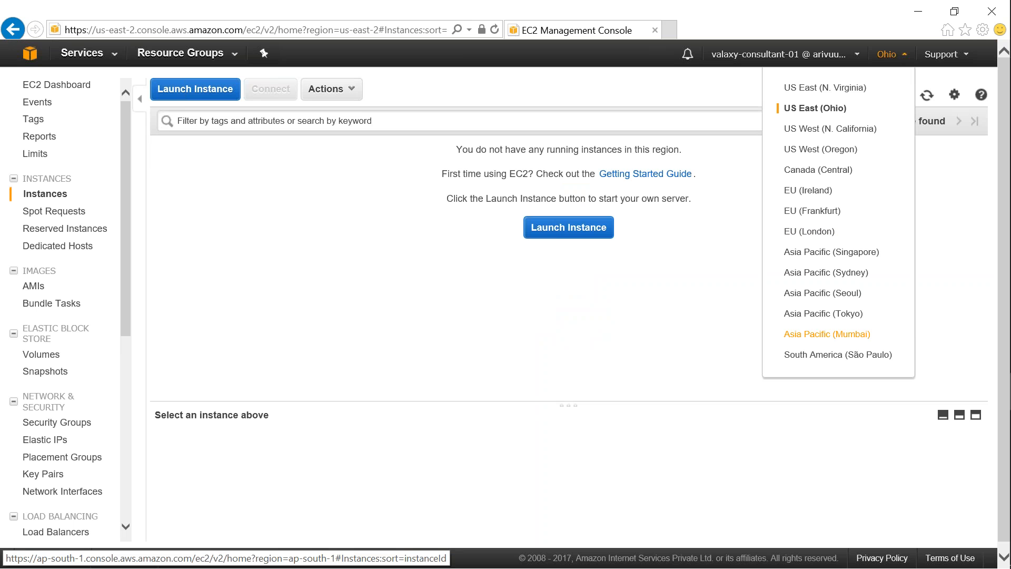
{"action": "left_click", "coordinate": [827, 334]}
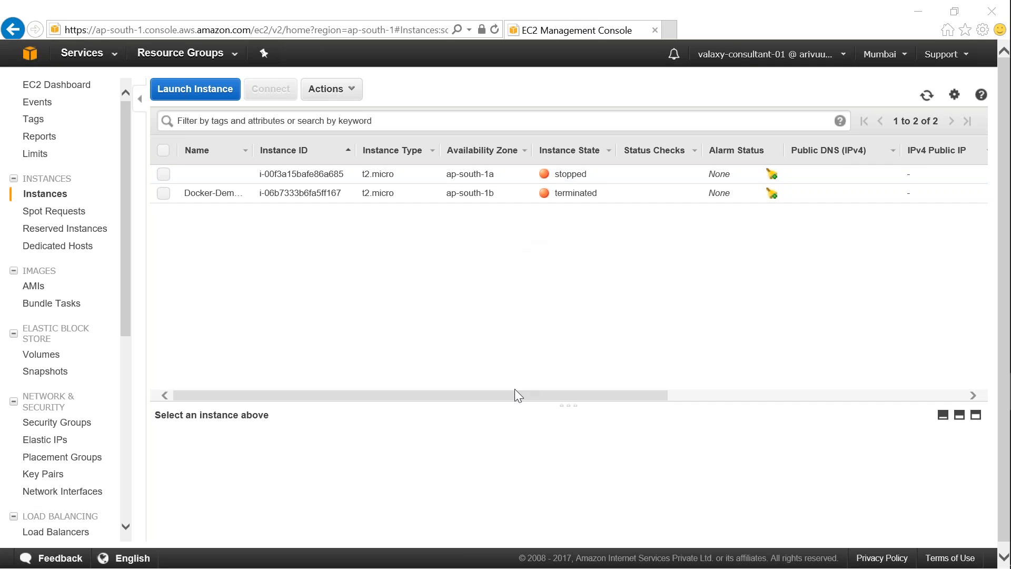
{"action": "left_click_drag", "start_coordinate": [522, 396], "coordinate": [390, 400]}
{"action": "left_click_drag", "start_coordinate": [255, 151], "coordinate": [299, 151]}
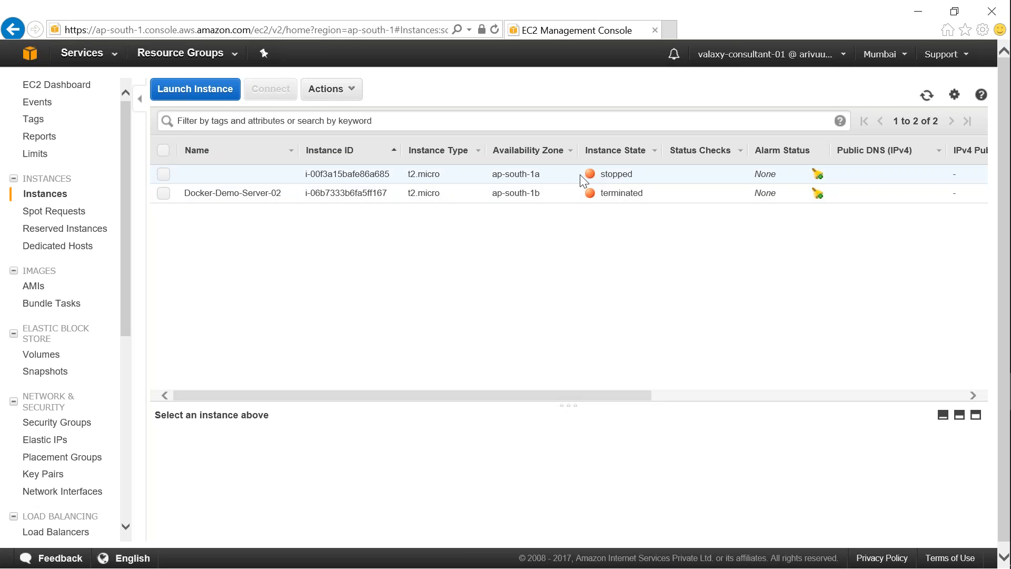
Try to start the stopped t2.micro instance in ap-south-1a and confirm the start request.
{"action": "left_click", "coordinate": [163, 173]}
{"action": "left_click", "coordinate": [168, 173]}
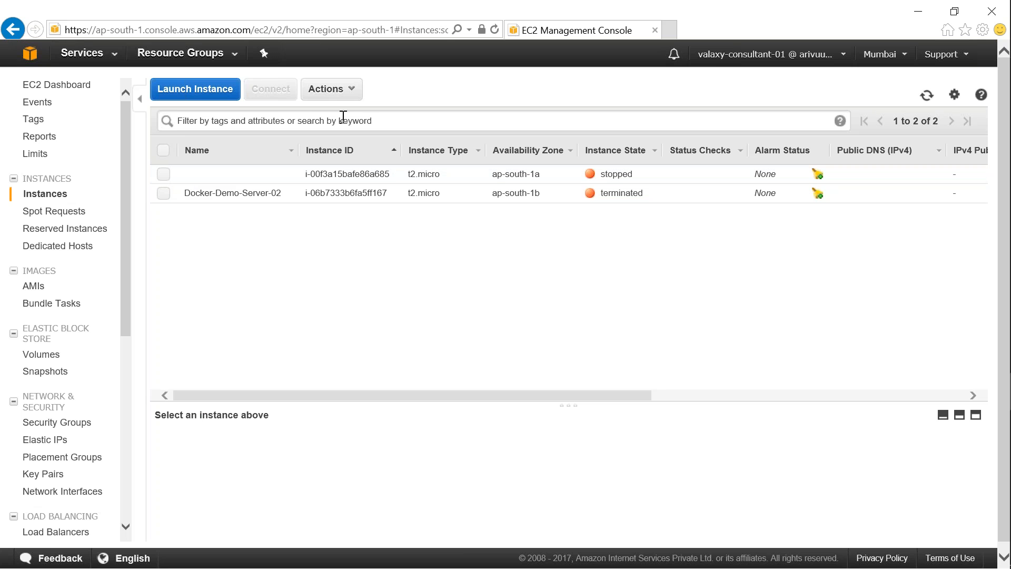
{"action": "left_click", "coordinate": [210, 173]}
{"action": "left_click", "coordinate": [353, 94]}
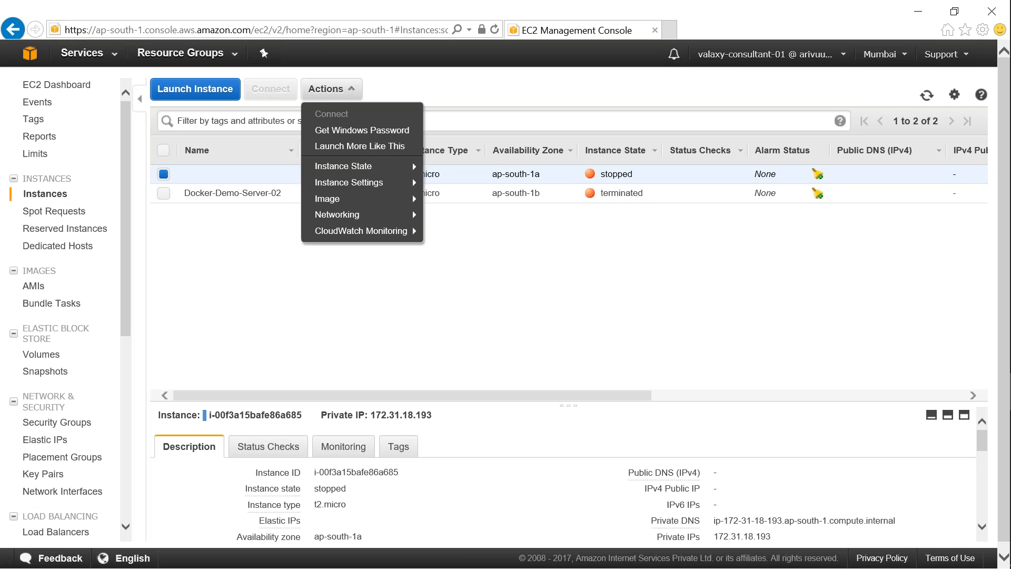
{"action": "mouse_move", "coordinate": [372, 168]}
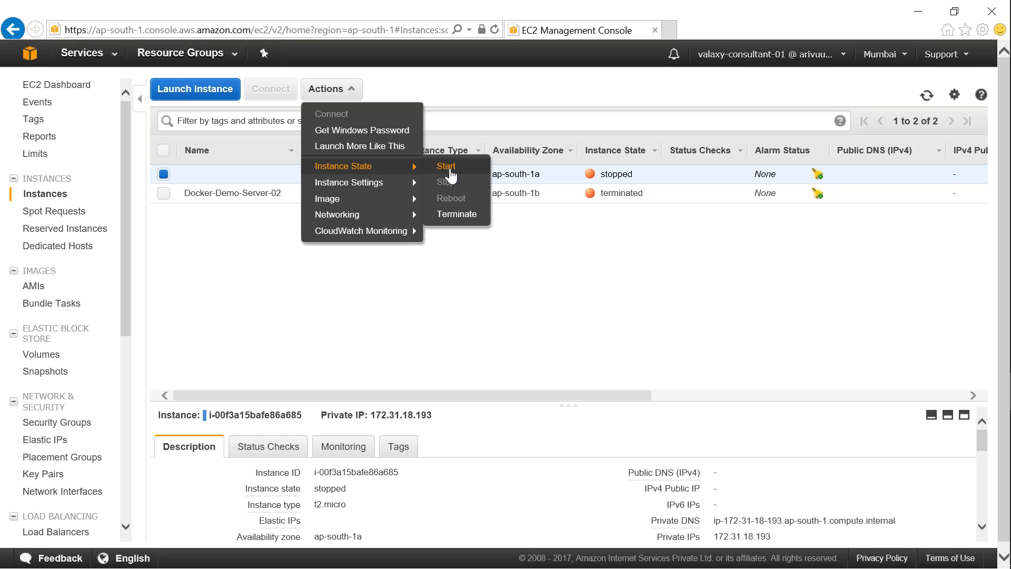
{"action": "left_click", "coordinate": [450, 169]}
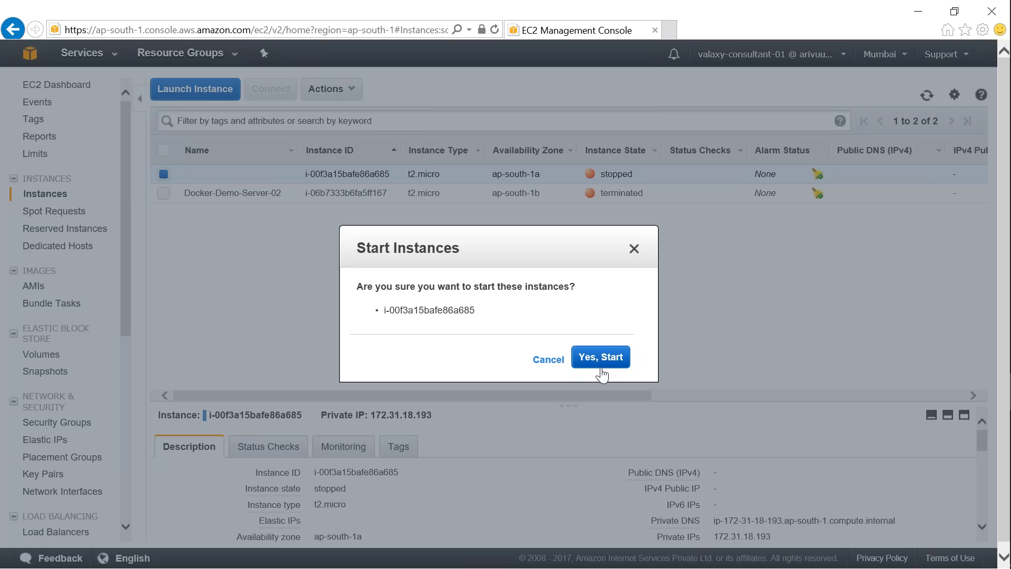
{"action": "left_click", "coordinate": [601, 359]}
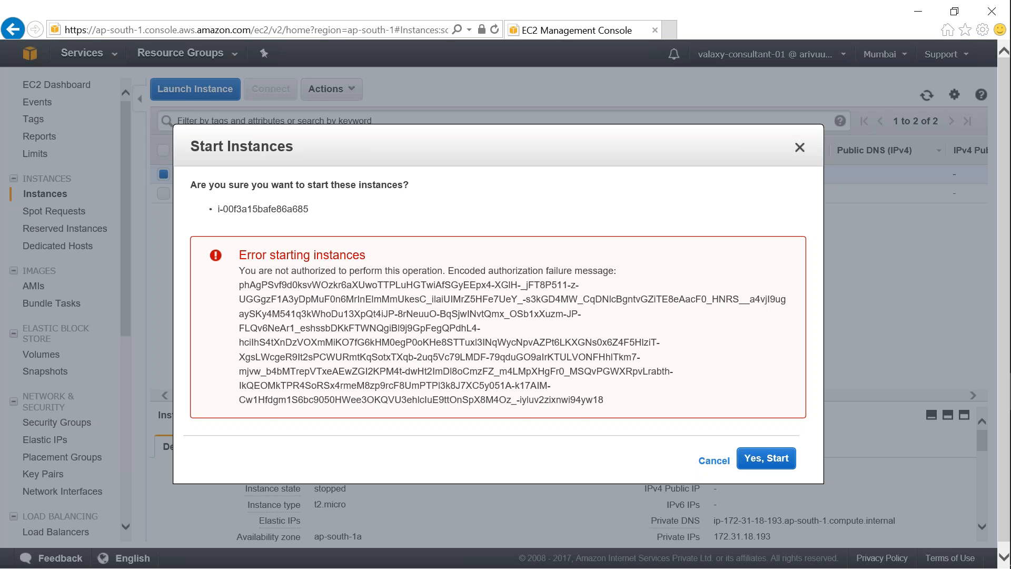
Highlight the error details and retry starting the instance, closing the dialog at the end.
{"action": "left_click_drag", "start_coordinate": [243, 272], "coordinate": [636, 440]}
{"action": "left_click", "coordinate": [452, 271]}
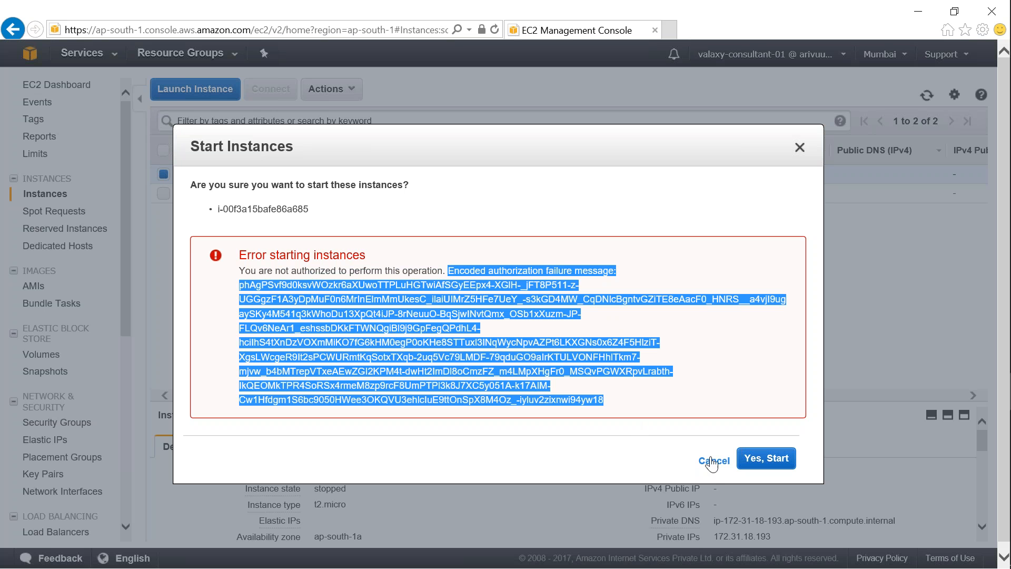
{"action": "left_click", "coordinate": [753, 463]}
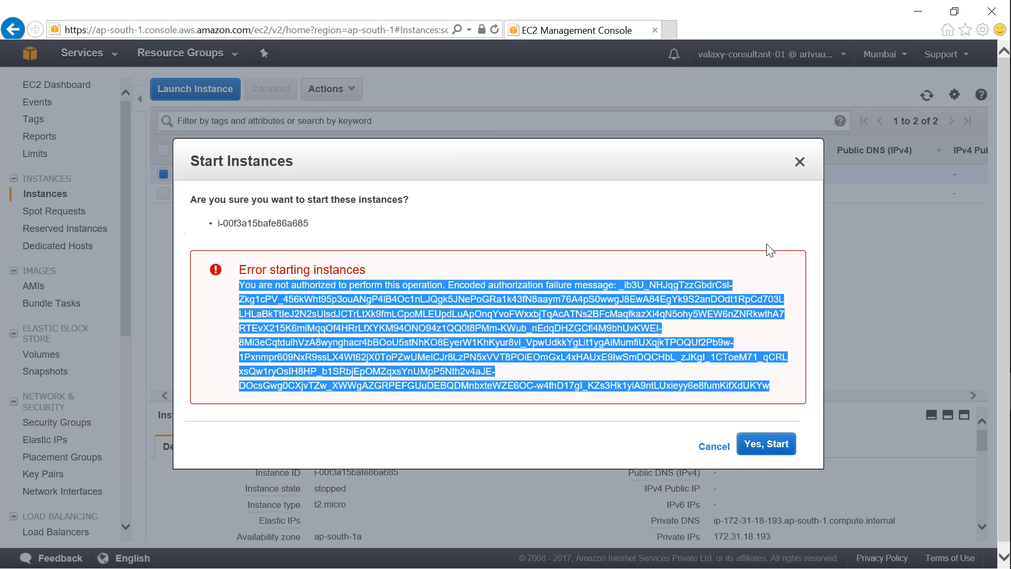
{"action": "left_click", "coordinate": [799, 162]}
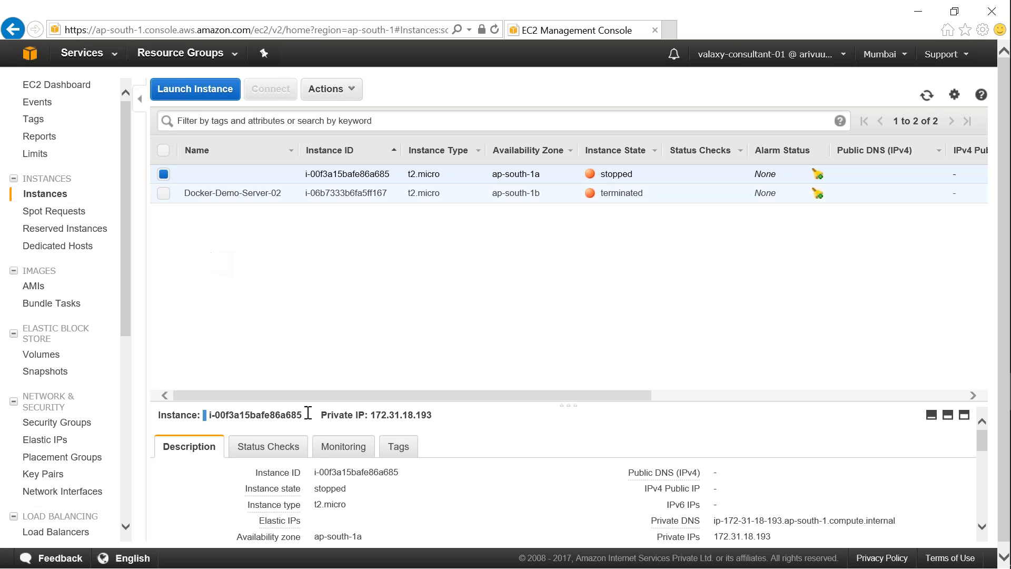
Enlarge the instance details pane and display the CloudWatch monitoring graphs for only Docker-Demo-Server-02.
{"action": "left_click_drag", "start_coordinate": [307, 404], "coordinate": [359, 243]}
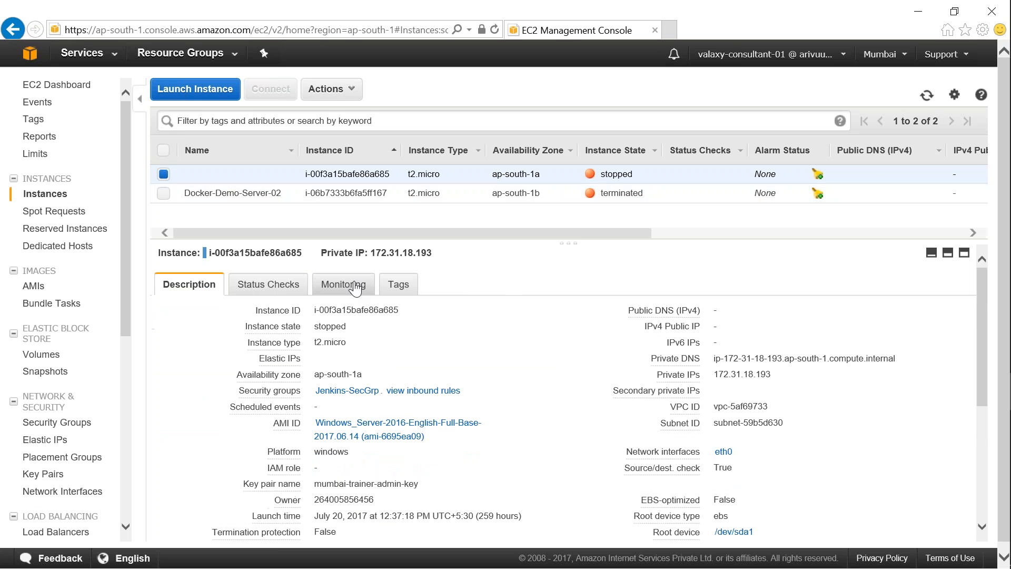
{"action": "left_click", "coordinate": [356, 288]}
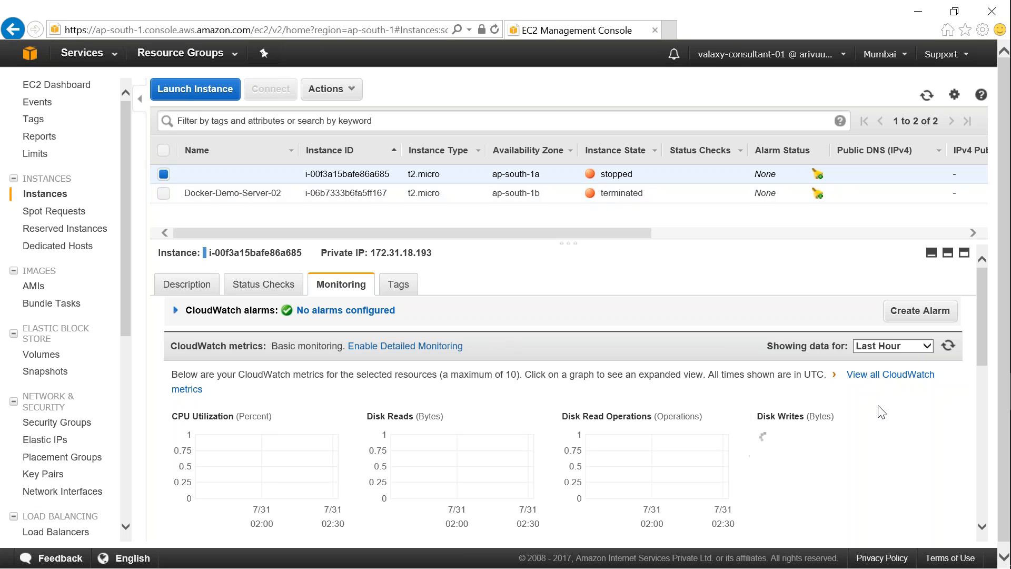
{"action": "left_click", "coordinate": [164, 193]}
{"action": "left_click", "coordinate": [164, 175]}
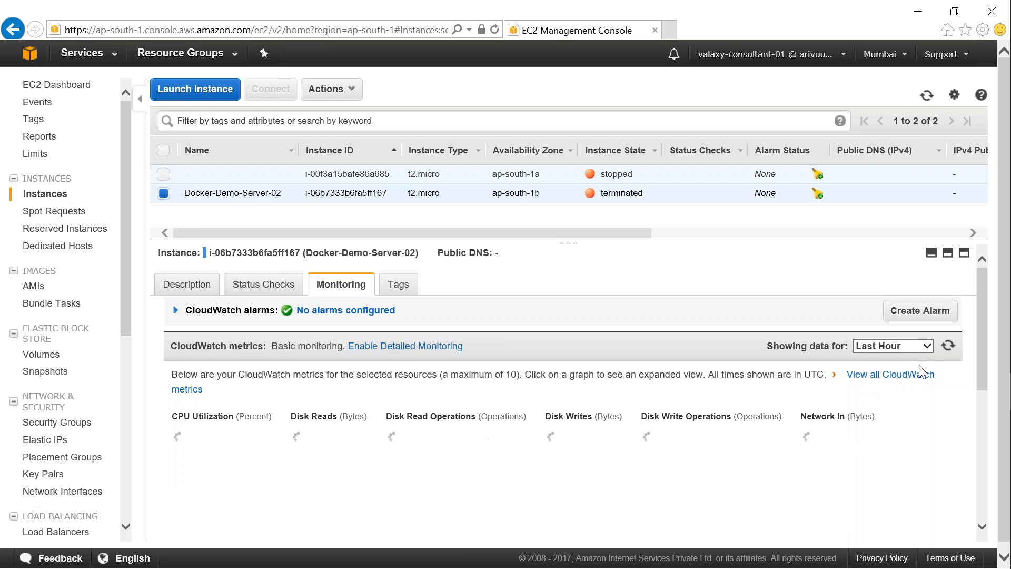
Set the CloudWatch metrics range to Last 12 Hours and review the instance's CPU, disk and network graphs.
{"action": "left_click", "coordinate": [911, 346]}
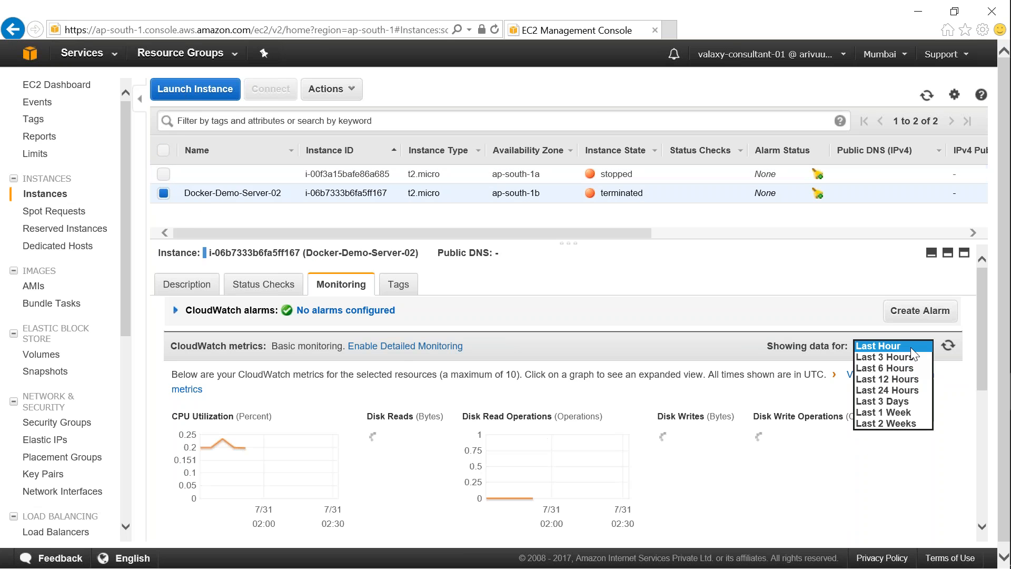
{"action": "left_click", "coordinate": [906, 380]}
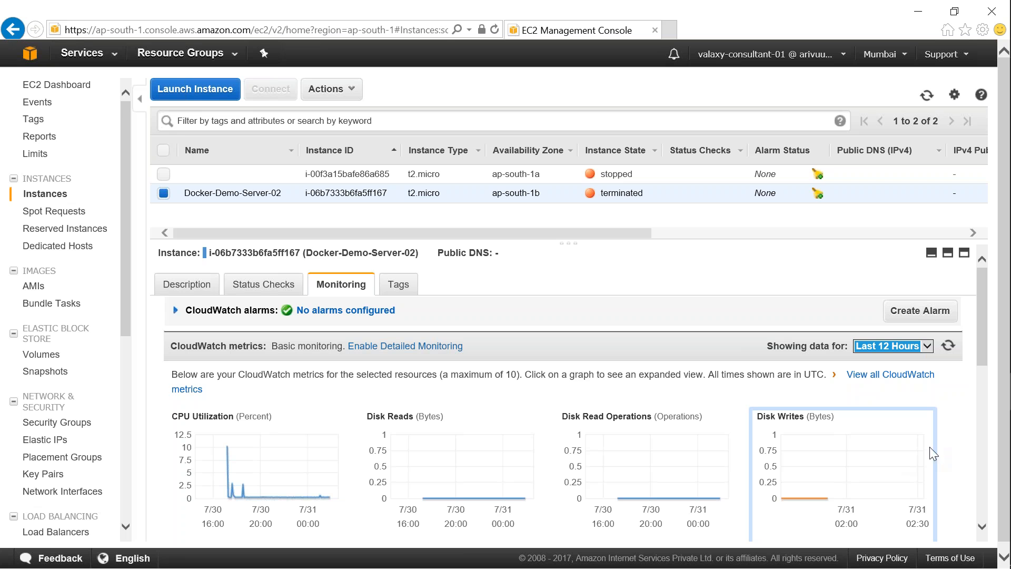
{"action": "scroll", "coordinate": [937, 441], "scroll_direction": "down", "scroll_amount": 1}
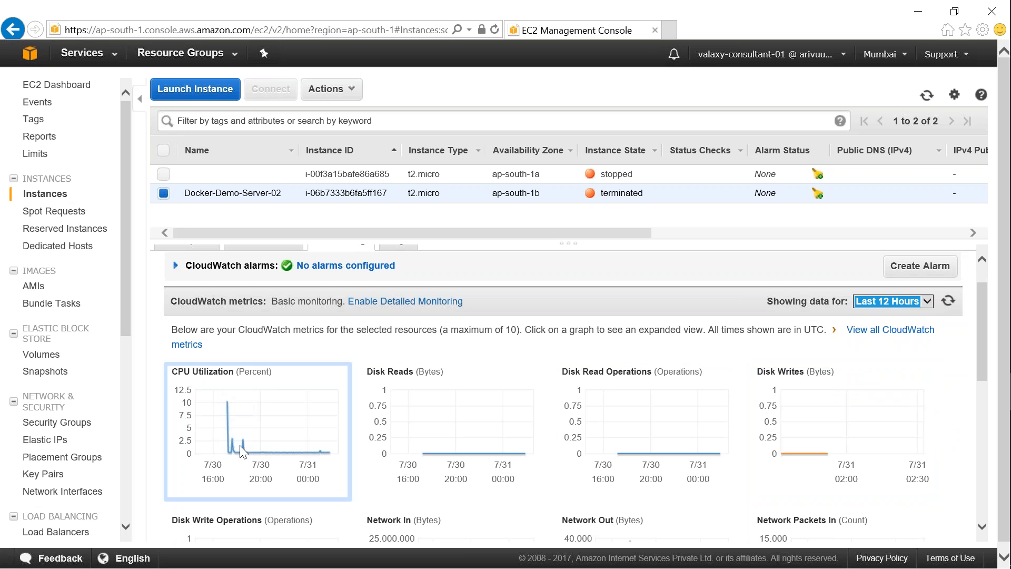
{"action": "scroll", "coordinate": [436, 478], "scroll_direction": "down", "scroll_amount": 2}
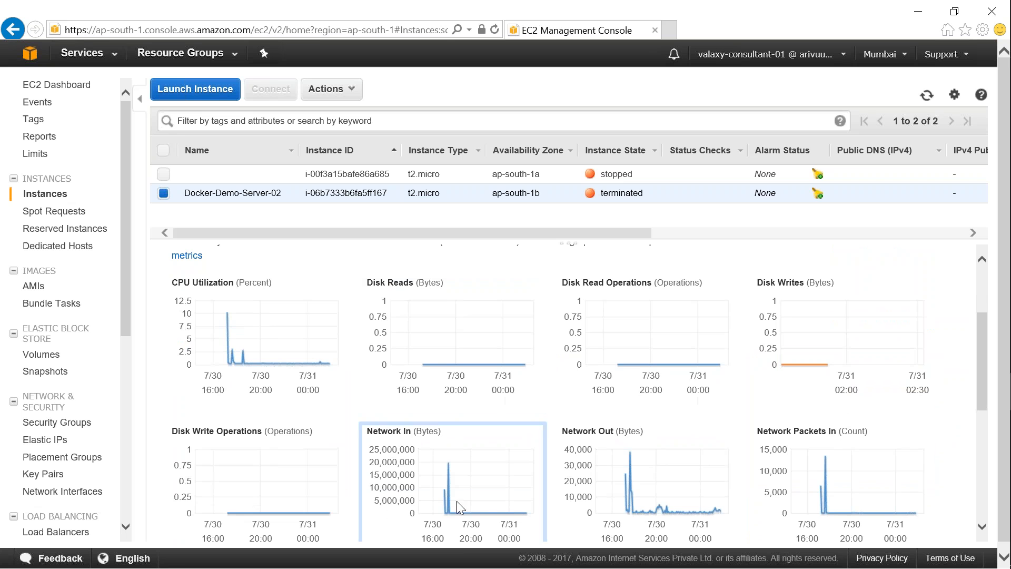
{"action": "scroll", "coordinate": [461, 493], "scroll_direction": "up", "scroll_amount": 3}
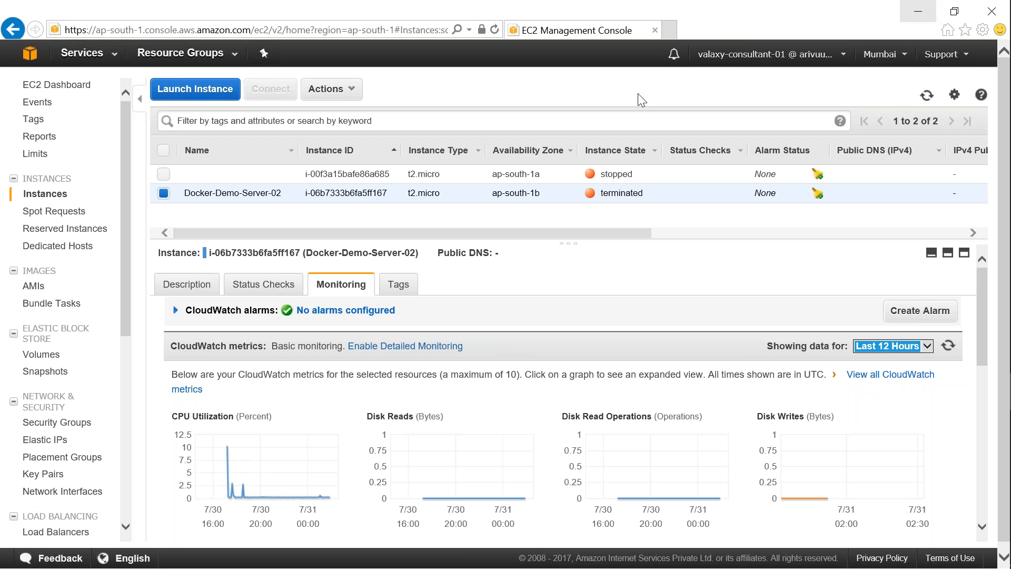
Open the billing dashboard for the signed-in IAM user to test billing access.
{"action": "left_click", "coordinate": [108, 55]}
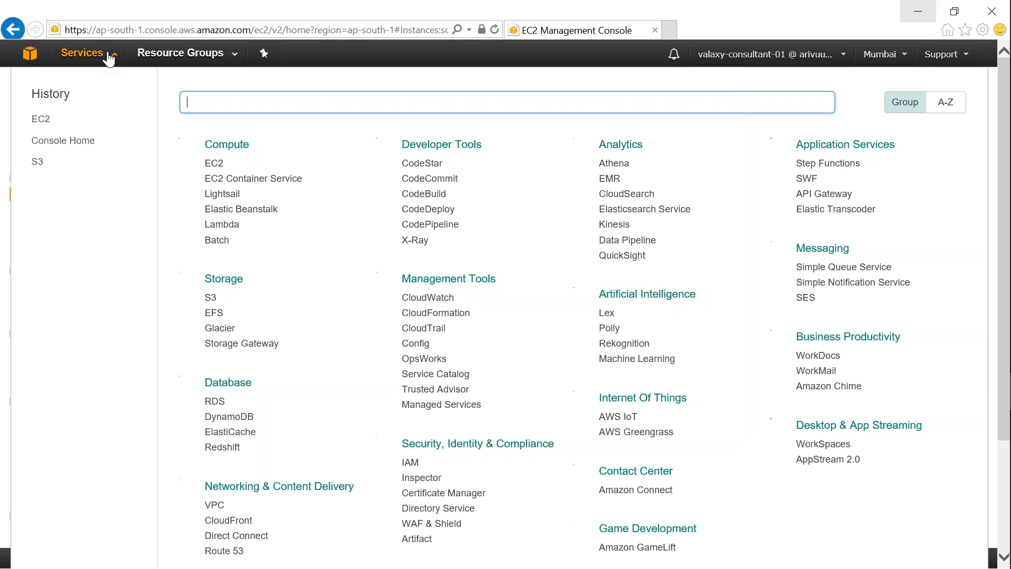
{"action": "left_click", "coordinate": [836, 58]}
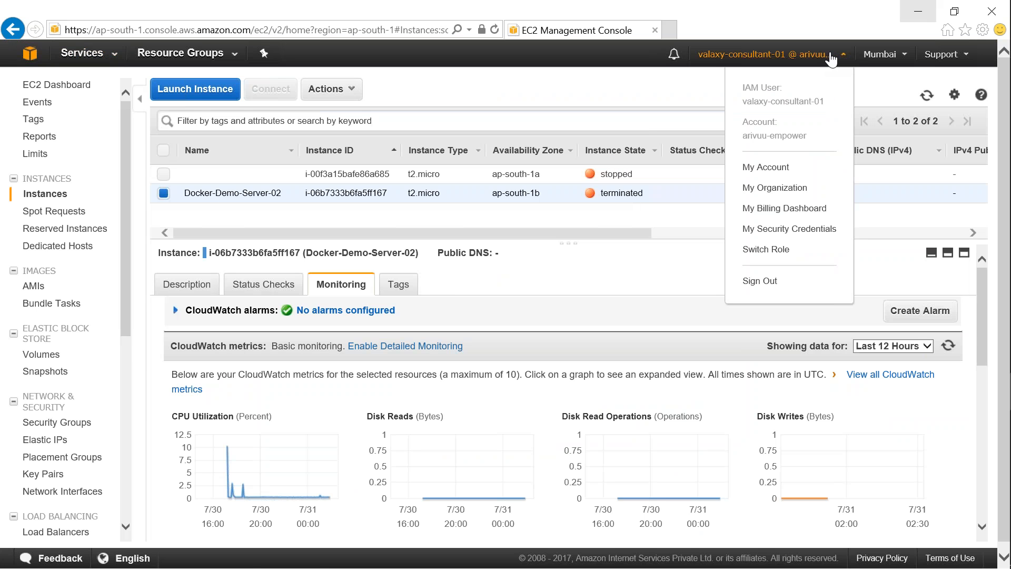
{"action": "left_click", "coordinate": [764, 210]}
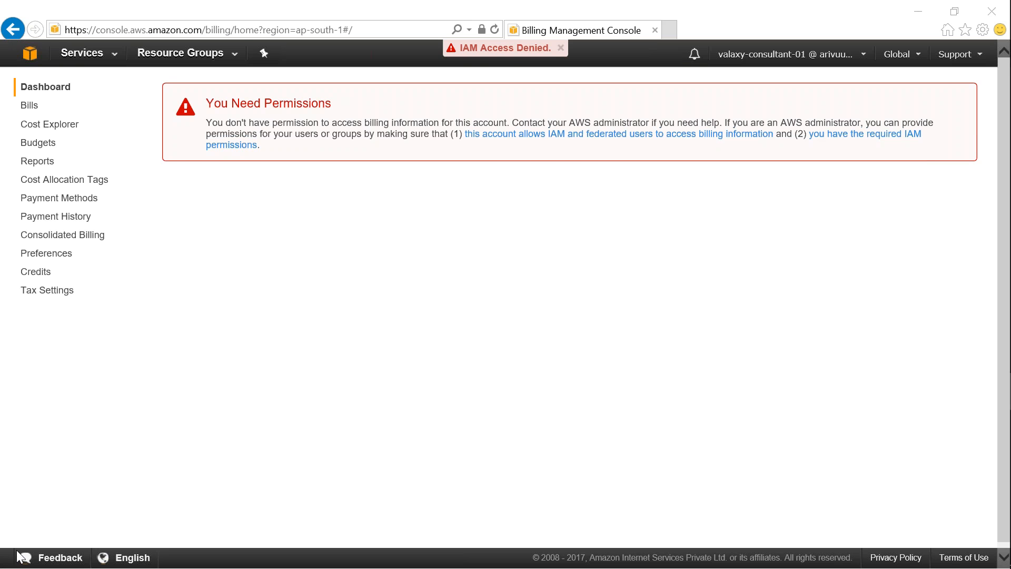
Switch to the IAM console in Chrome and start creating a new role.
{"action": "key", "text": "alt+Tab"}
{"action": "left_click_drag", "start_coordinate": [38, 348], "coordinate": [42, 345]}
{"action": "left_click", "coordinate": [39, 211]}
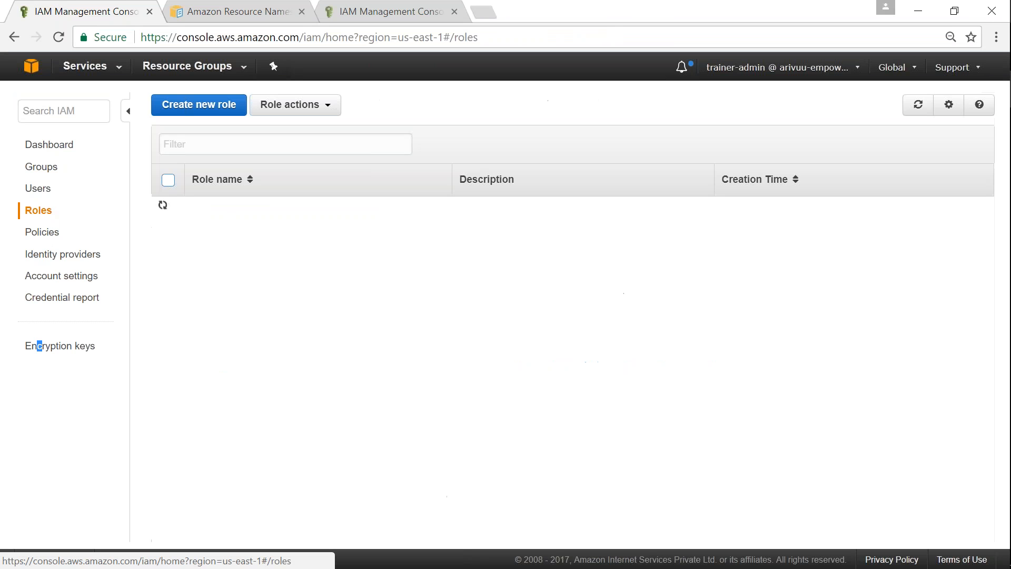
{"action": "left_click", "coordinate": [218, 108]}
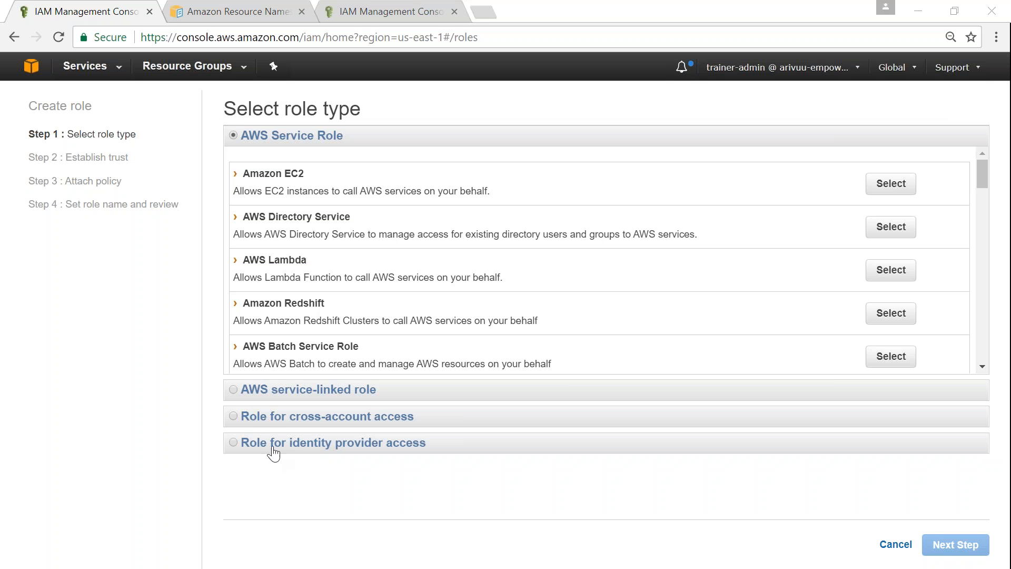
Examine the role type options for identity provider access, cross-account access and AWS service-linked roles.
{"action": "left_click", "coordinate": [234, 443]}
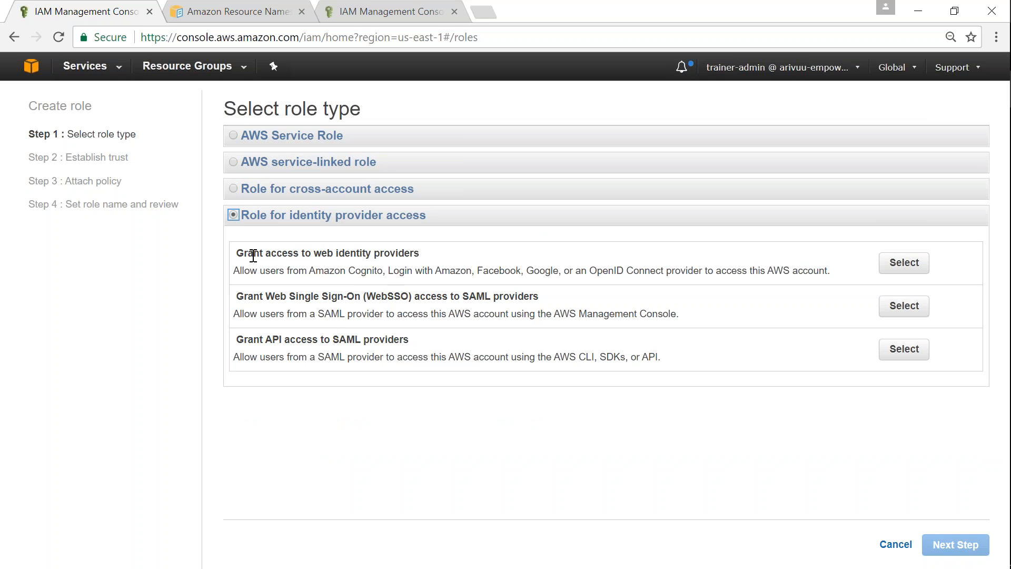
{"action": "left_click_drag", "start_coordinate": [237, 255], "coordinate": [434, 263]}
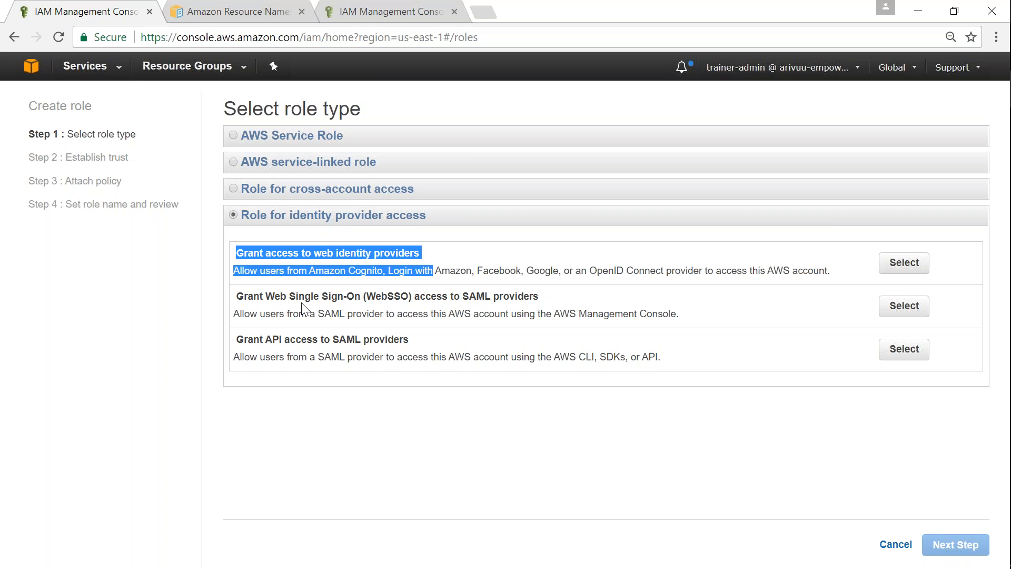
{"action": "left_click_drag", "start_coordinate": [285, 298], "coordinate": [541, 298]}
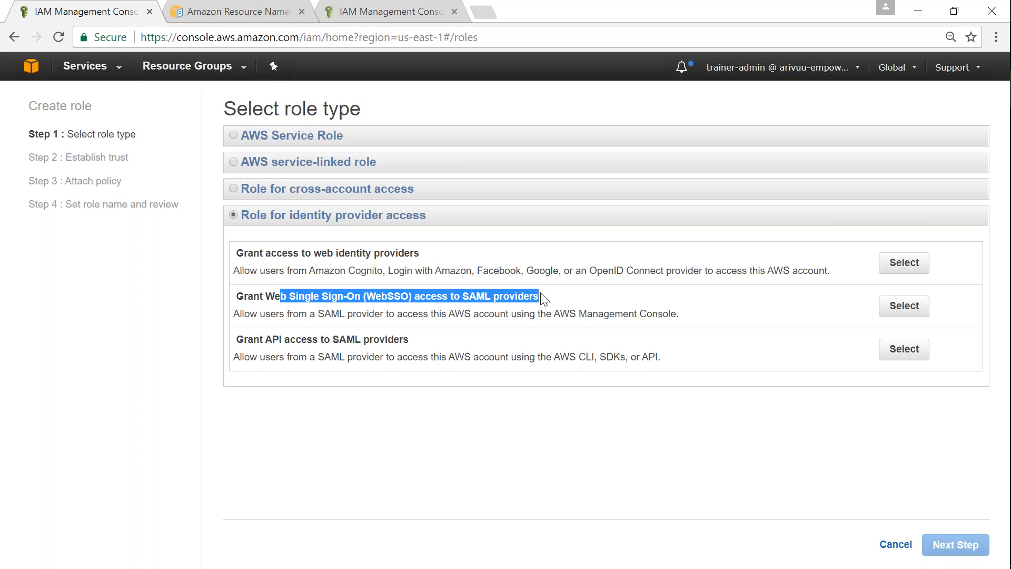
{"action": "left_click_drag", "start_coordinate": [248, 341], "coordinate": [409, 341]}
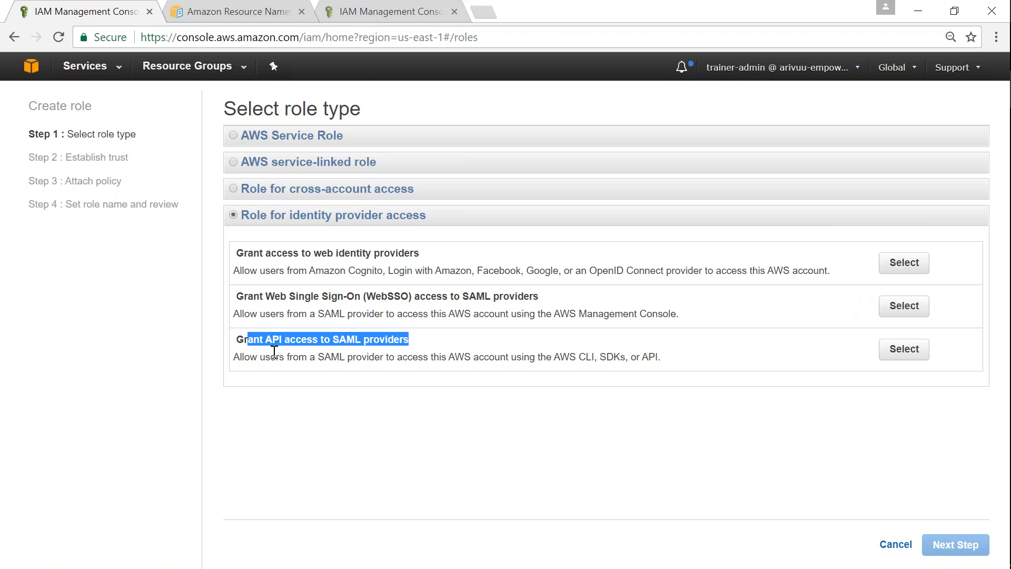
{"action": "left_click", "coordinate": [233, 190]}
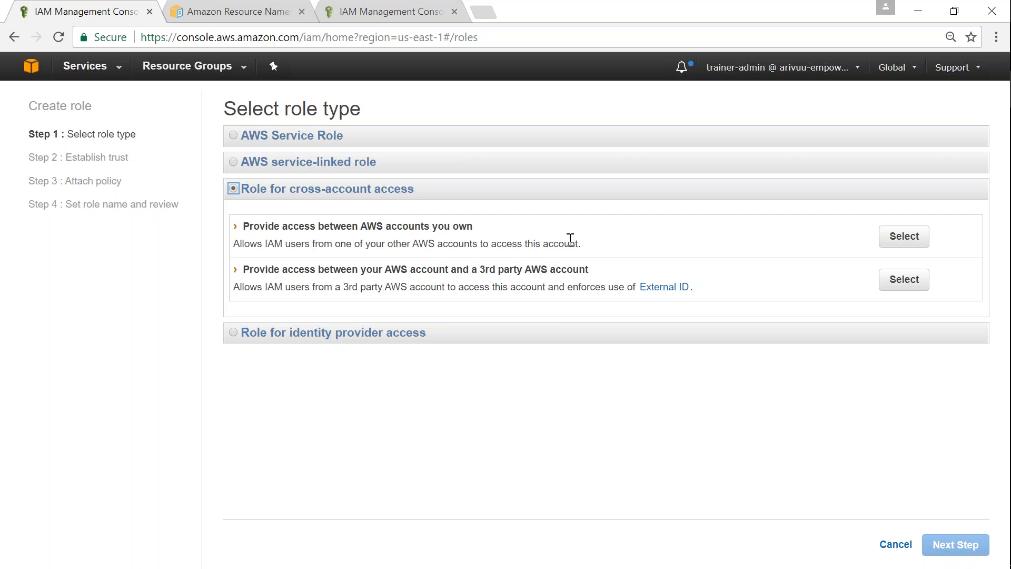
{"action": "left_click", "coordinate": [233, 162]}
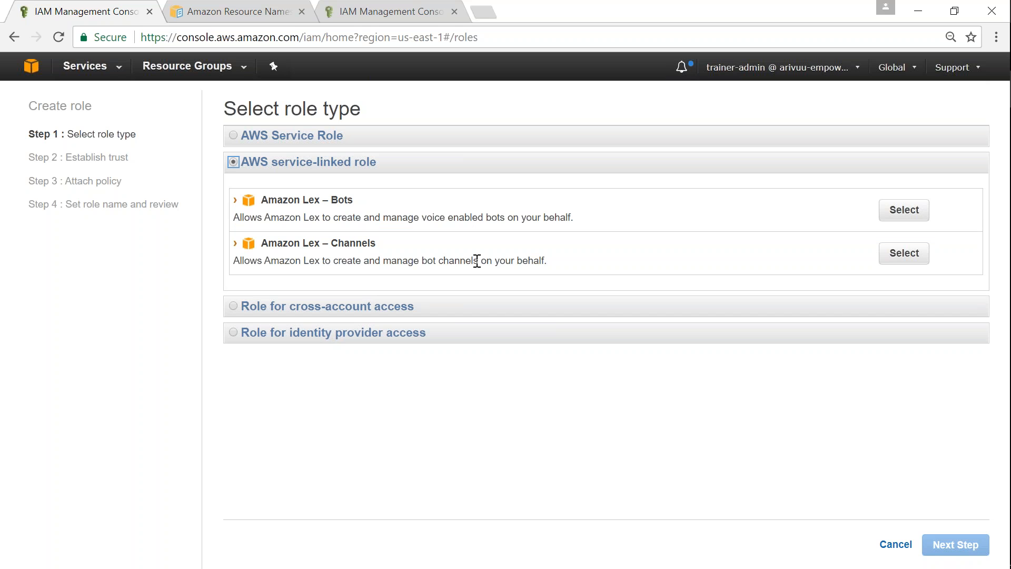
{"action": "left_click_drag", "start_coordinate": [439, 261], "coordinate": [560, 259]}
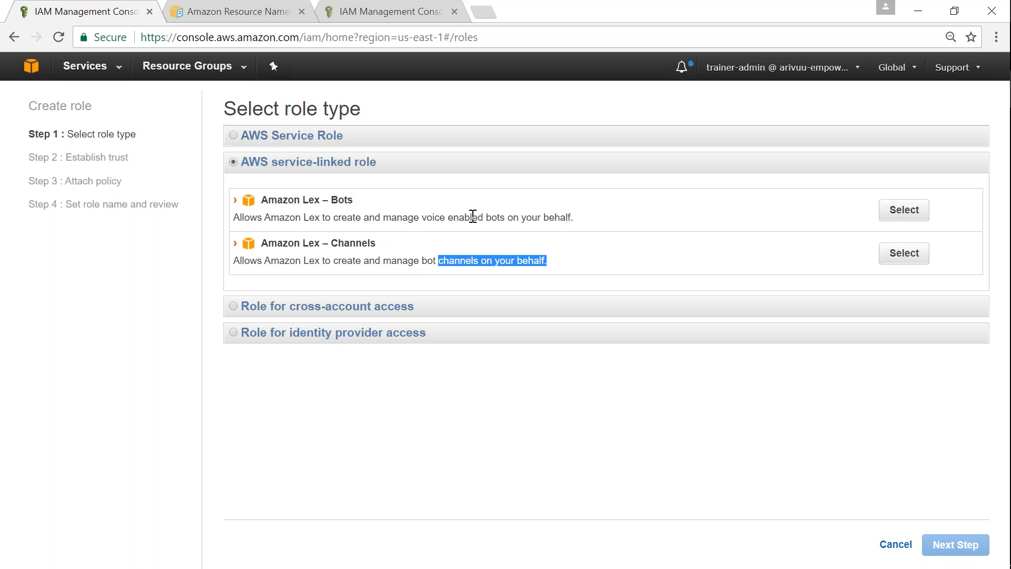
{"action": "left_click_drag", "start_coordinate": [391, 217], "coordinate": [579, 228]}
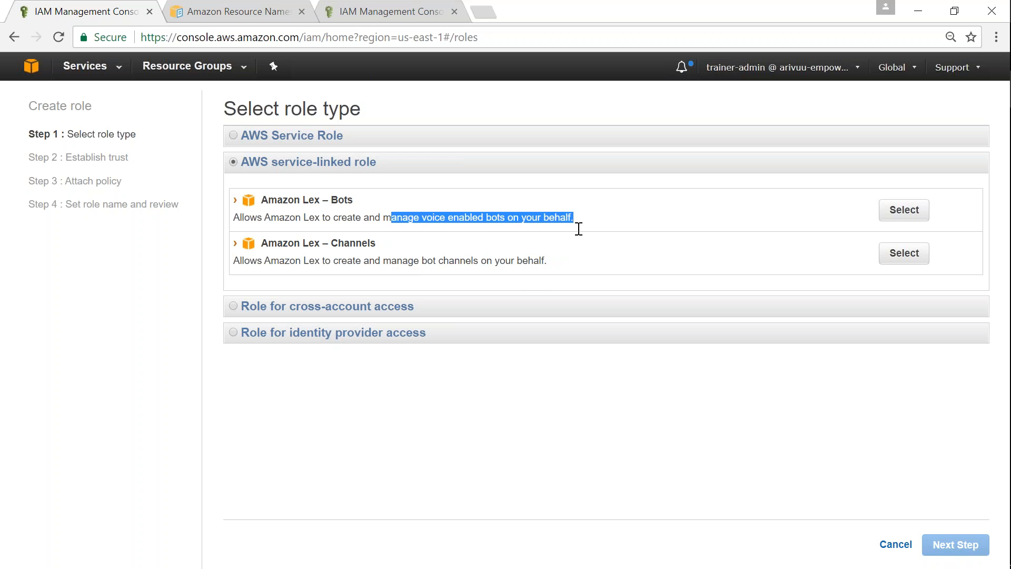
{"action": "left_click", "coordinate": [385, 215]}
{"action": "left_click_drag", "start_coordinate": [385, 217], "coordinate": [573, 209]}
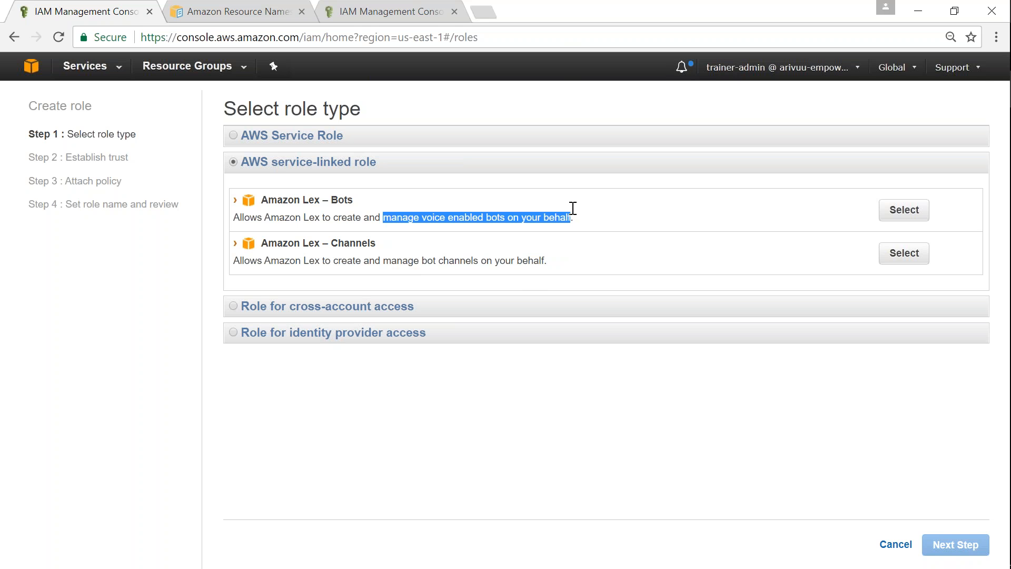
Choose the Amazon EC2 service role type, attach the AmazonS3FullAccess policy using the filter "s3", and proceed to the role review.
{"action": "left_click", "coordinate": [235, 136]}
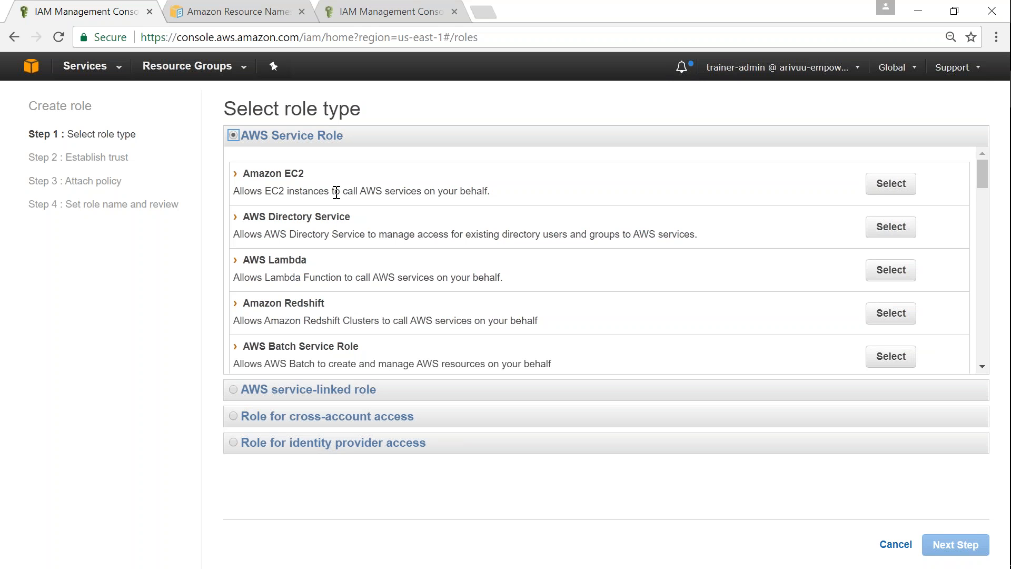
{"action": "left_click", "coordinate": [889, 190]}
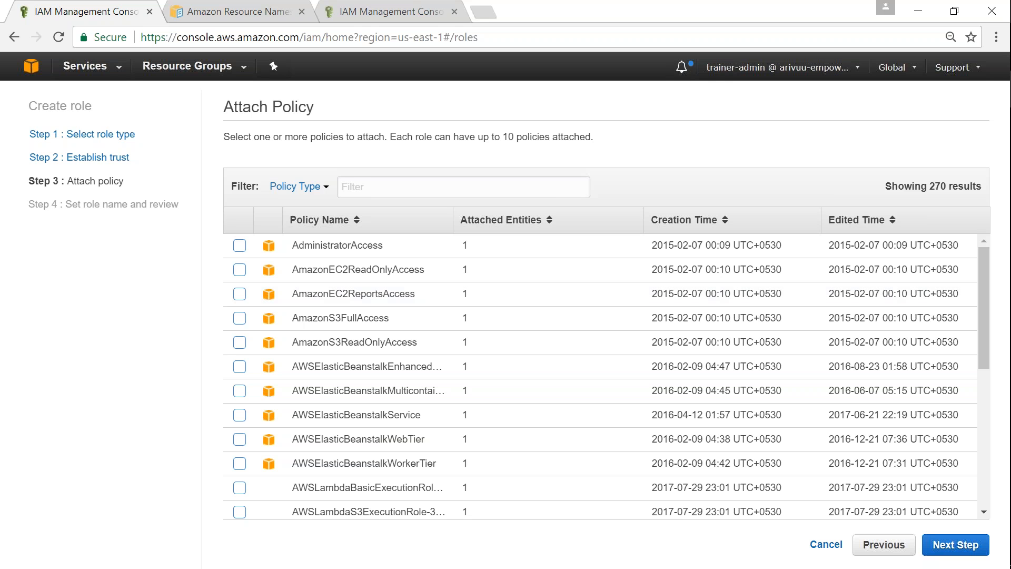
{"action": "left_click", "coordinate": [374, 189]}
{"action": "type", "text": "s3"}
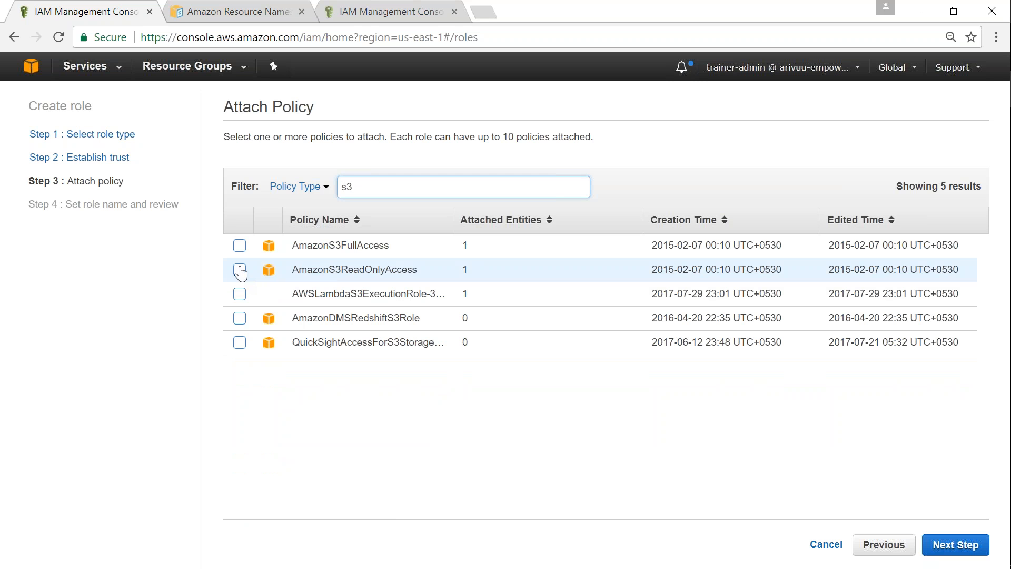
{"action": "left_click", "coordinate": [239, 247]}
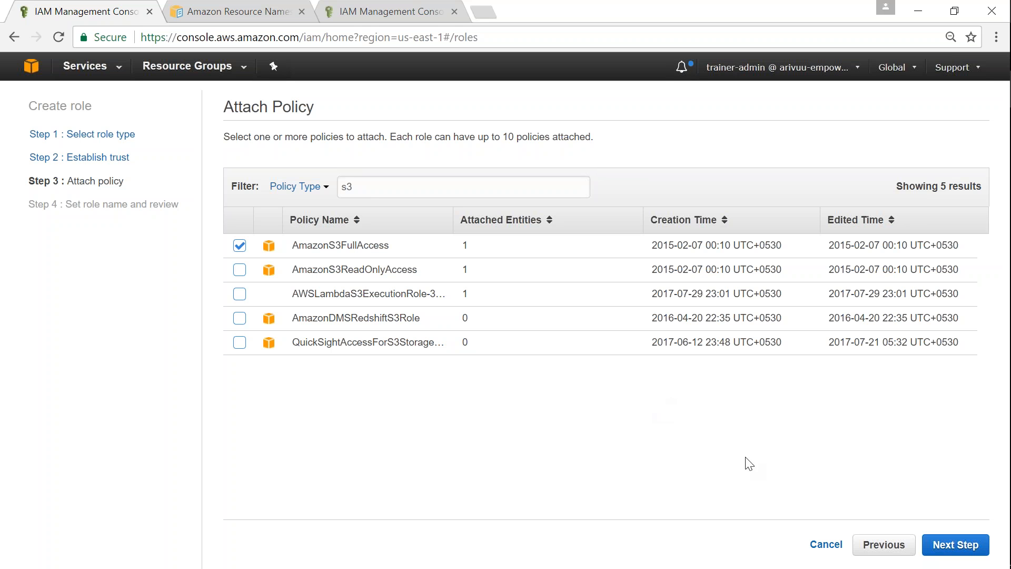
{"action": "left_click", "coordinate": [966, 551]}
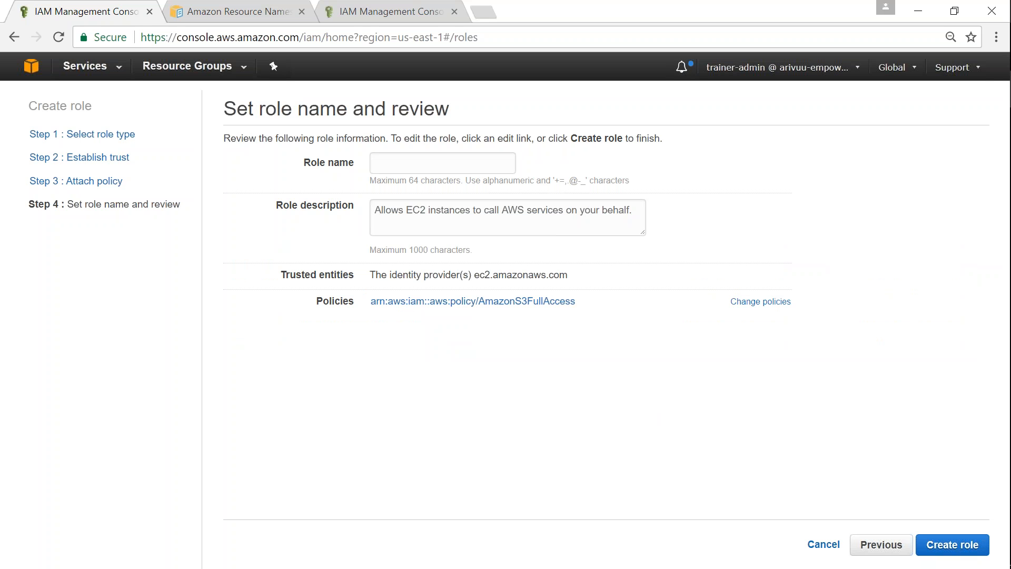
Enter valaxy-role-demo as the role name, then revisit the attached policy selection and return to the review with AmazonS3FullAccess selected.
{"action": "left_click", "coordinate": [421, 163]}
{"action": "type", "text": "valaxy"}
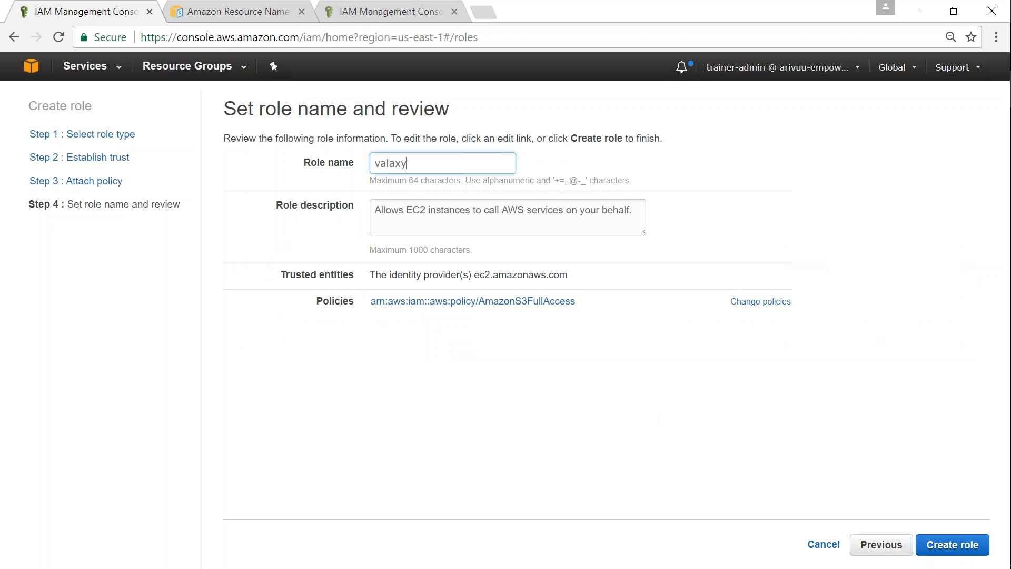
{"action": "type", "text": "-role-demo"}
{"action": "left_click_drag", "start_coordinate": [392, 213], "coordinate": [628, 212]}
{"action": "left_click", "coordinate": [590, 215]}
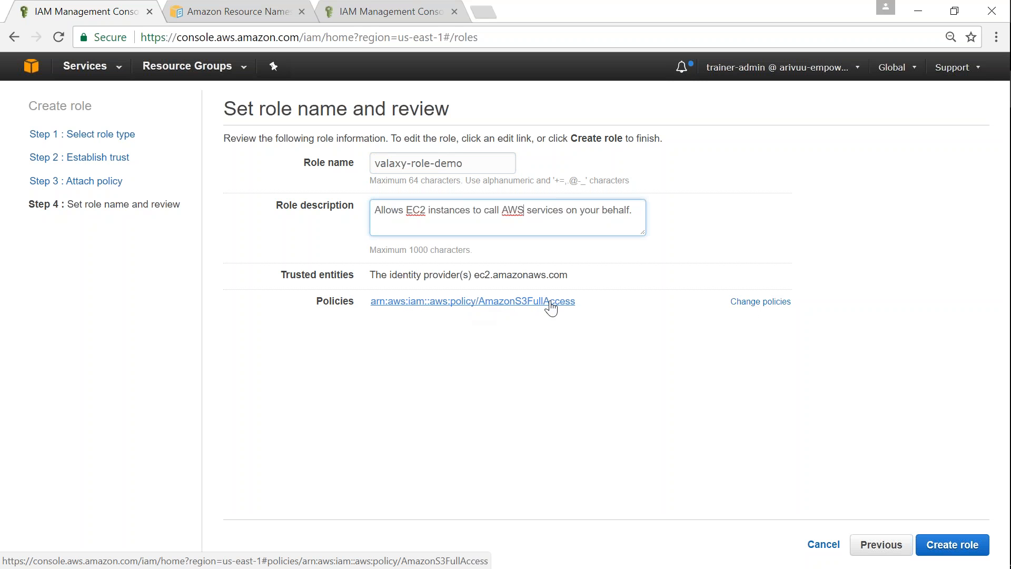
{"action": "left_click", "coordinate": [769, 304]}
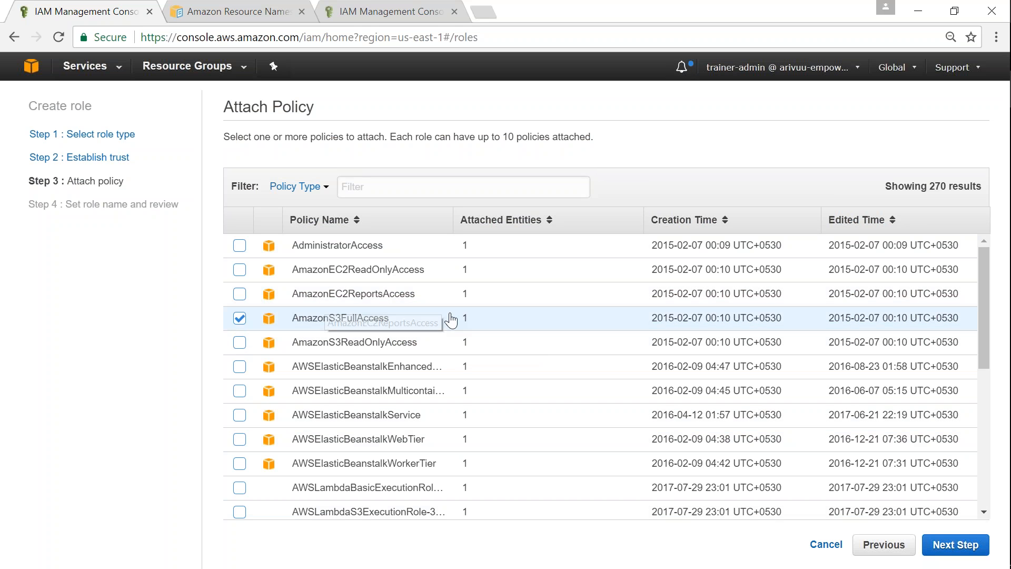
{"action": "left_click", "coordinate": [956, 543]}
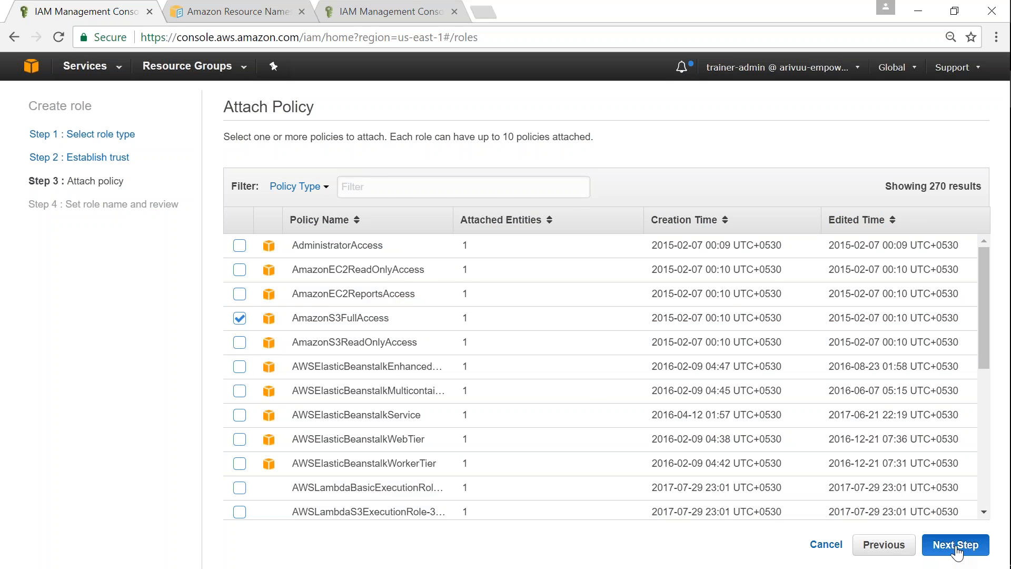
Name the role valaxy-role-demo, keep the default EC2 description, and create the role.
{"action": "left_click", "coordinate": [402, 165]}
{"action": "type", "text": "valaxy-consultant-01"}
{"action": "key", "text": "ctrl+a"}
{"action": "type", "text": "vala"}
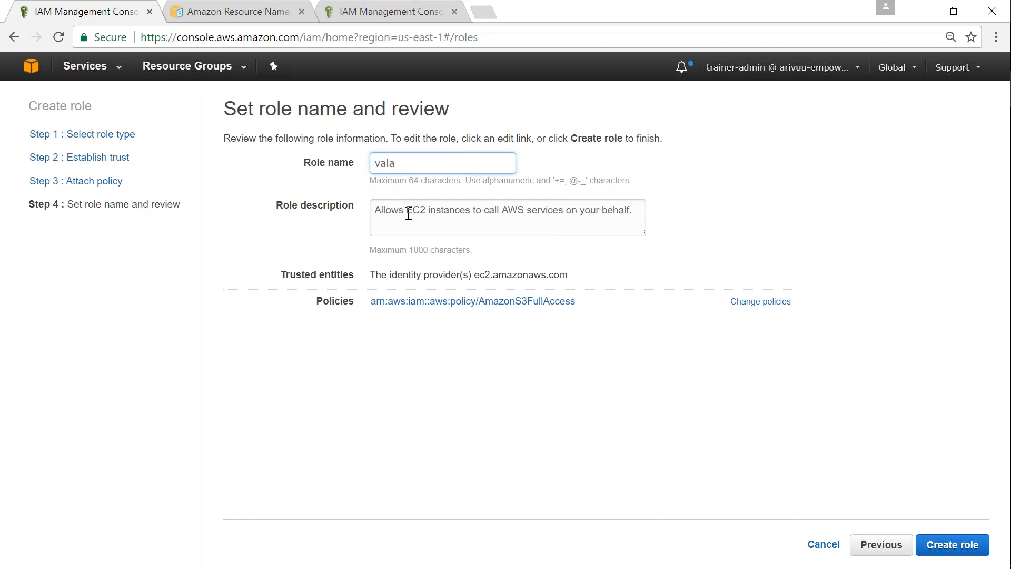
{"action": "left_click_drag", "start_coordinate": [375, 210], "coordinate": [341, 214]}
{"action": "left_click", "coordinate": [411, 164]}
{"action": "type", "text": "xy-role-demo"}
{"action": "left_click", "coordinate": [938, 552]}
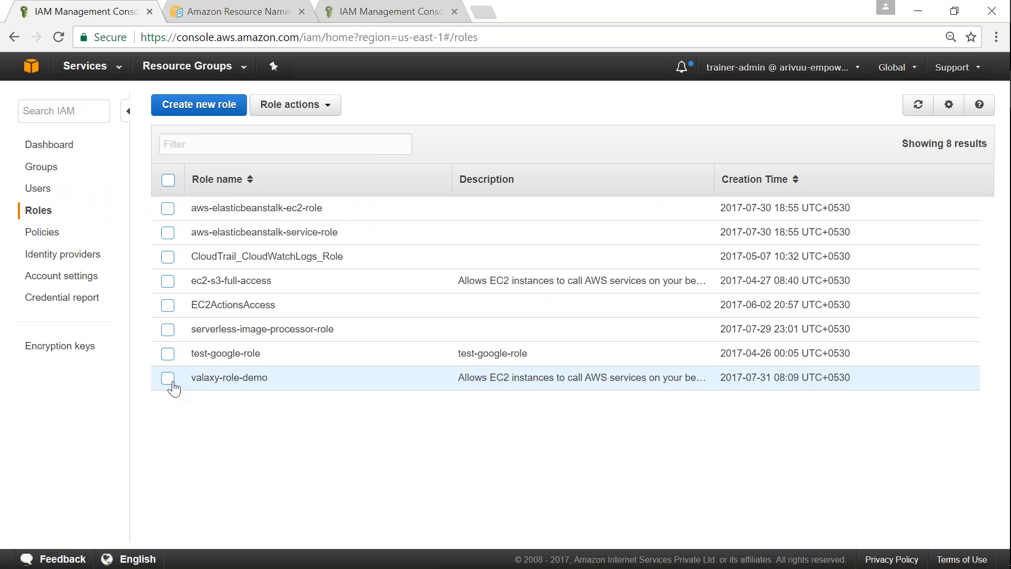
Filter the roles list by "valaxy" and open the valaxy-role-demo role to view its summary and attached policies.
{"action": "left_click", "coordinate": [247, 144]}
{"action": "type", "text": "vala"}
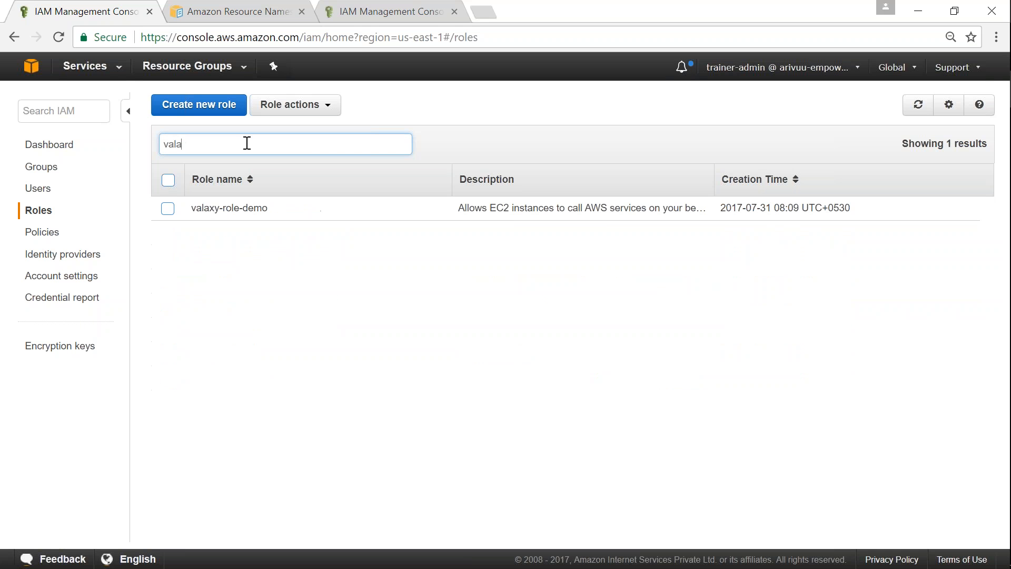
{"action": "type", "text": "xy"}
{"action": "left_click", "coordinate": [167, 209]}
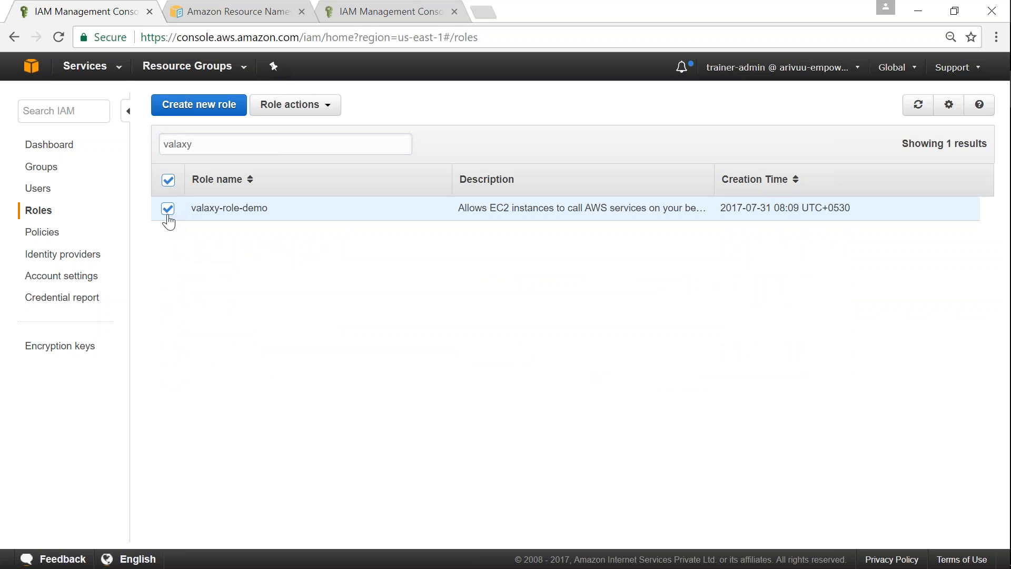
{"action": "left_click", "coordinate": [222, 211]}
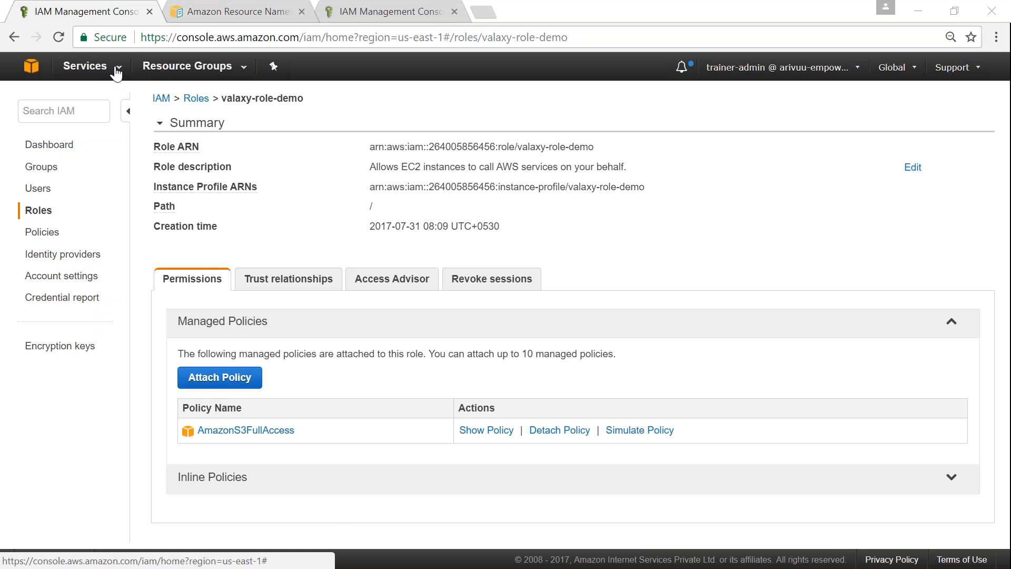
Open the EC2 console in the second IAM console browser tab and switch the region to Asia Pacific (Mumbai).
{"action": "left_click", "coordinate": [368, 16]}
{"action": "left_click", "coordinate": [105, 71]}
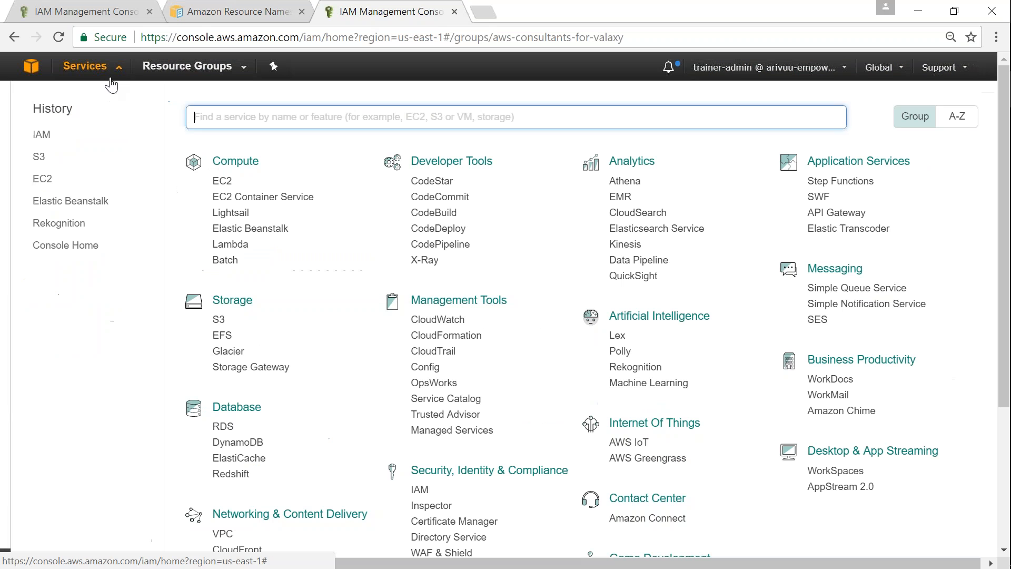
{"action": "left_click", "coordinate": [43, 178]}
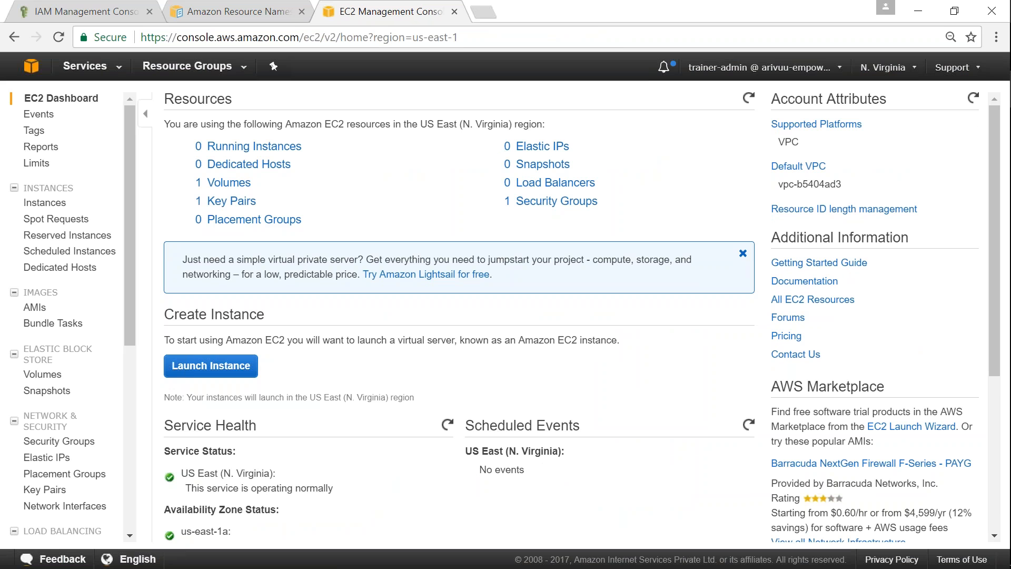
{"action": "left_click", "coordinate": [194, 366]}
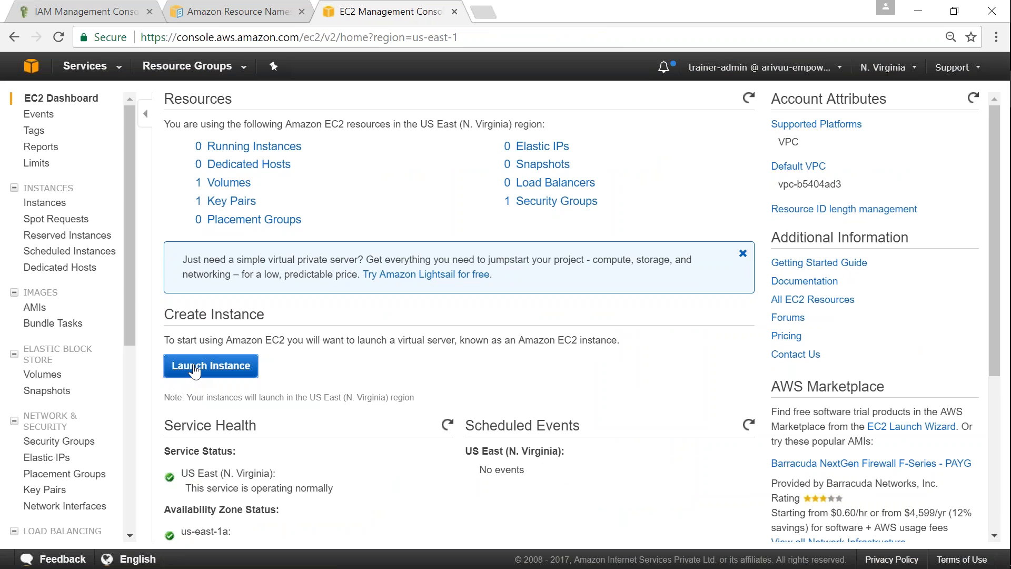
{"action": "left_click", "coordinate": [890, 71]}
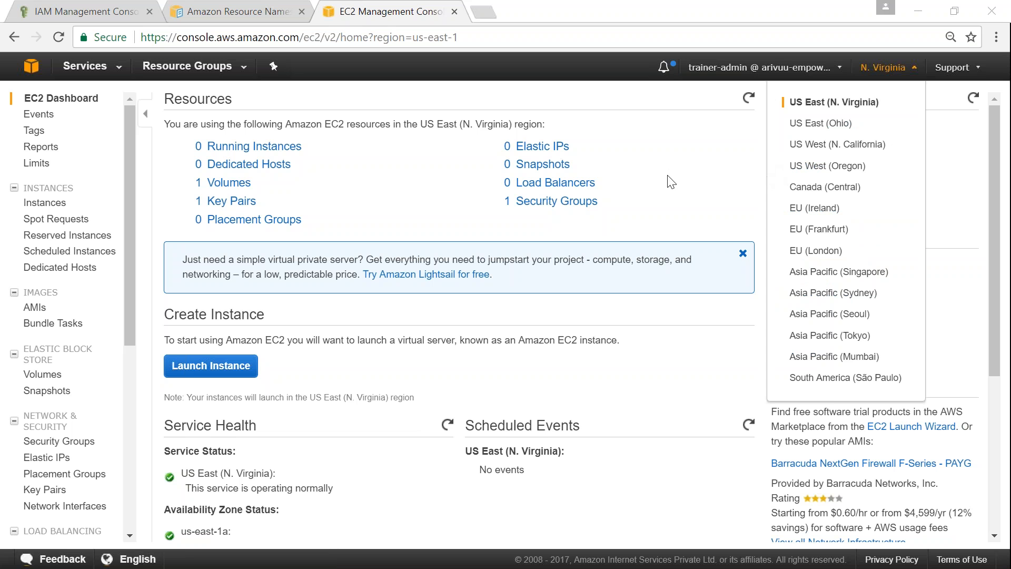
{"action": "left_click", "coordinate": [834, 357]}
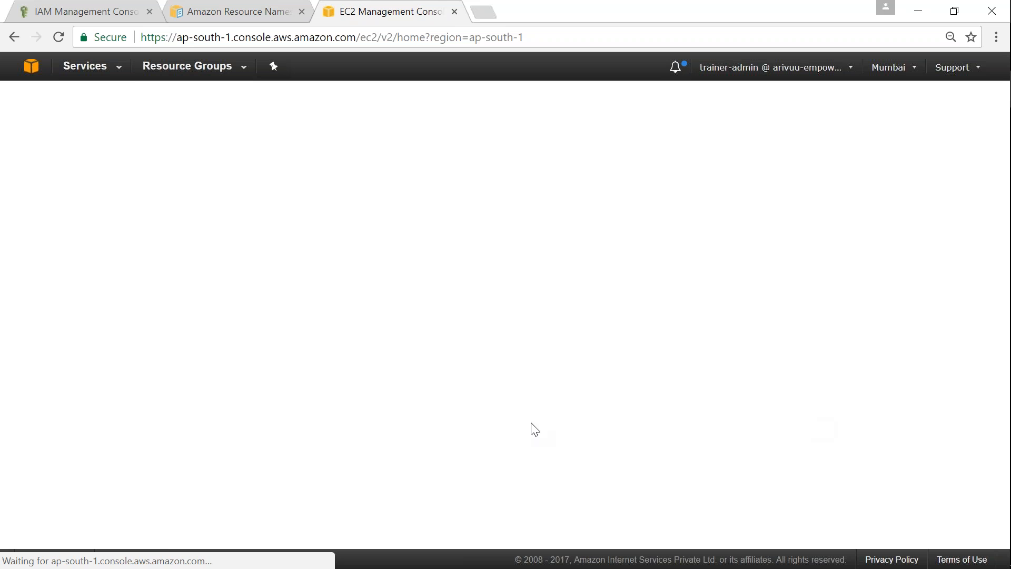
Start a new instance launch using Amazon Linux AMI 2017.03.1 (HVM) and the t2.micro type, proceeding to the instance details.
{"action": "left_click", "coordinate": [211, 366]}
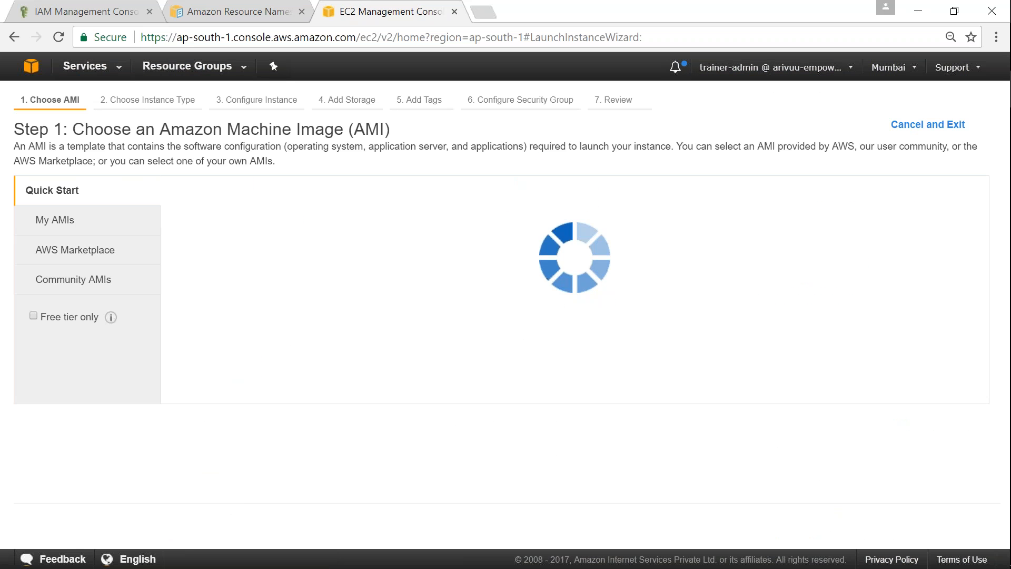
{"action": "left_click", "coordinate": [917, 222]}
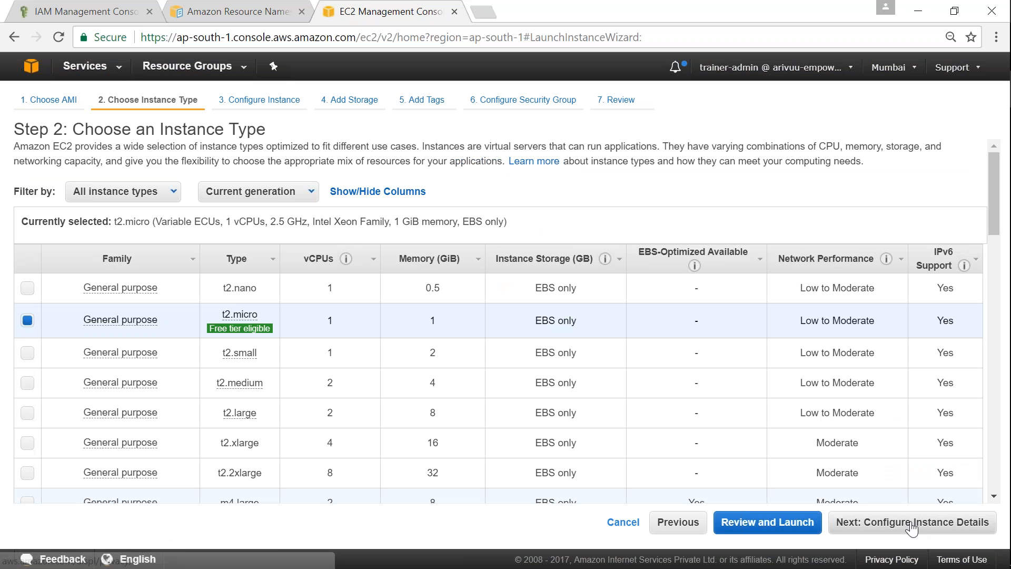
{"action": "left_click", "coordinate": [912, 528]}
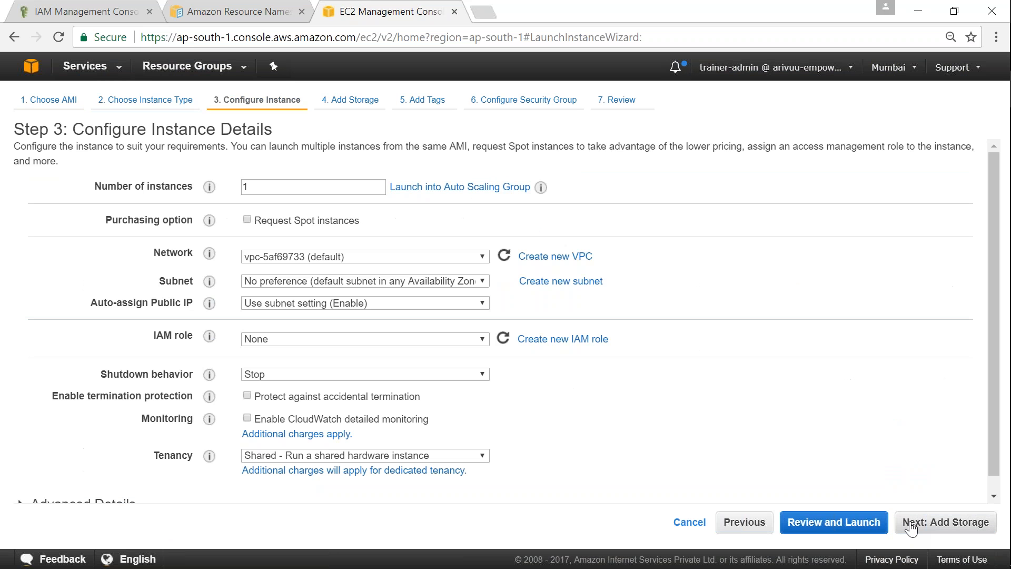
Enable auto-assigned public IP with no IAM role, and accept the default 8 GiB General Purpose SSD root volume.
{"action": "left_click", "coordinate": [407, 303]}
{"action": "left_click", "coordinate": [357, 344]}
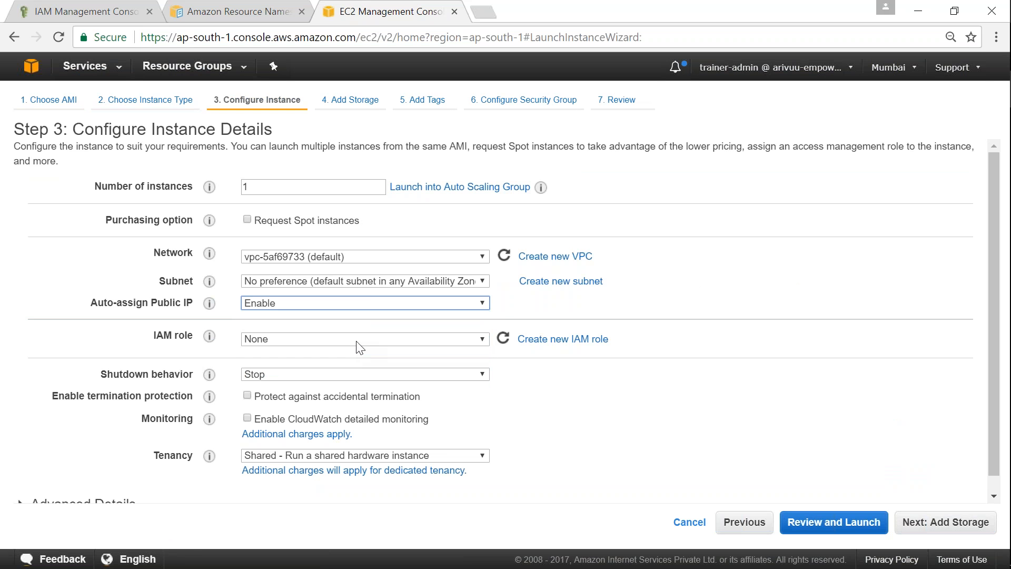
{"action": "left_click", "coordinate": [604, 521]}
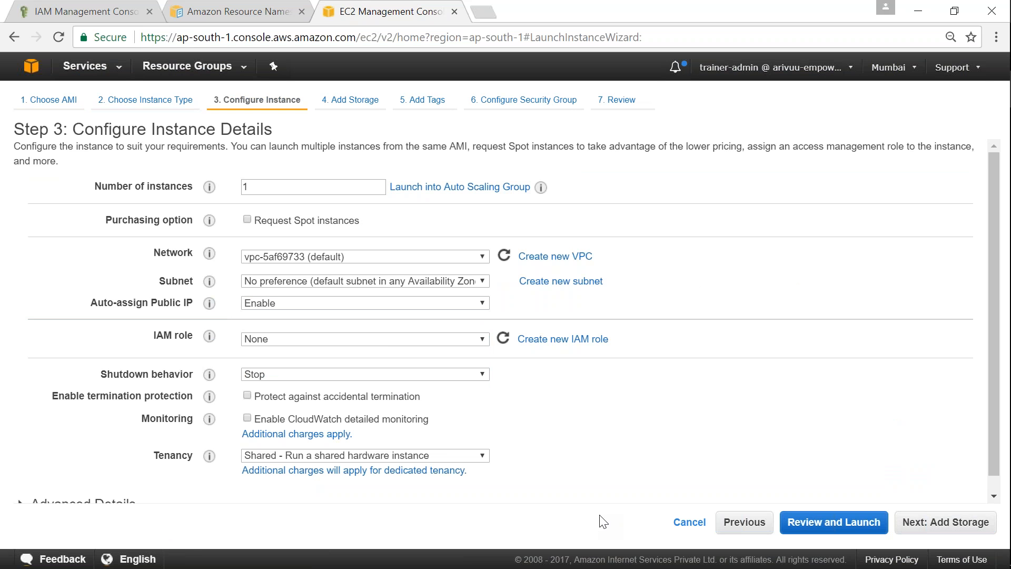
{"action": "left_click", "coordinate": [941, 528]}
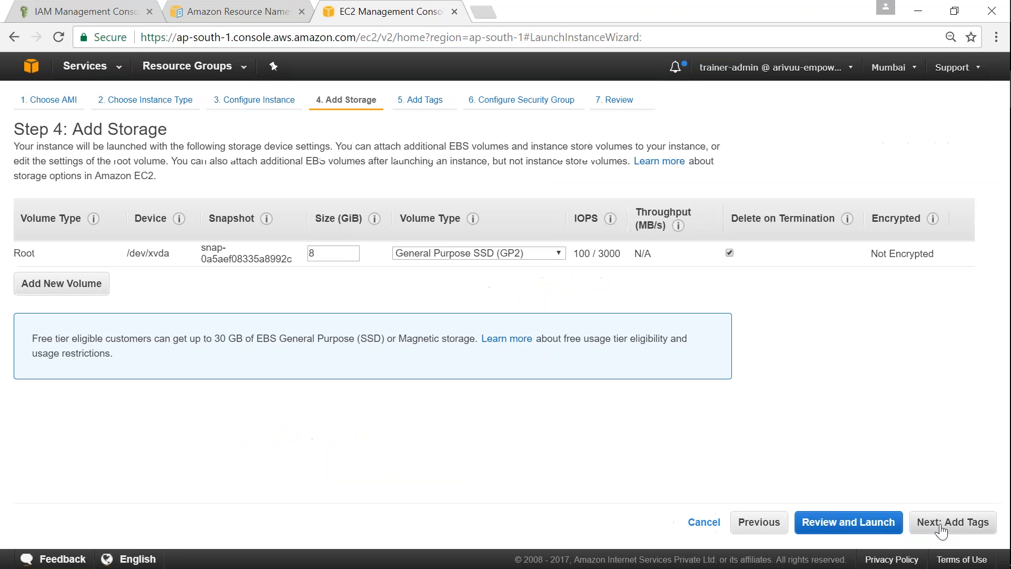
{"action": "left_click", "coordinate": [941, 528]}
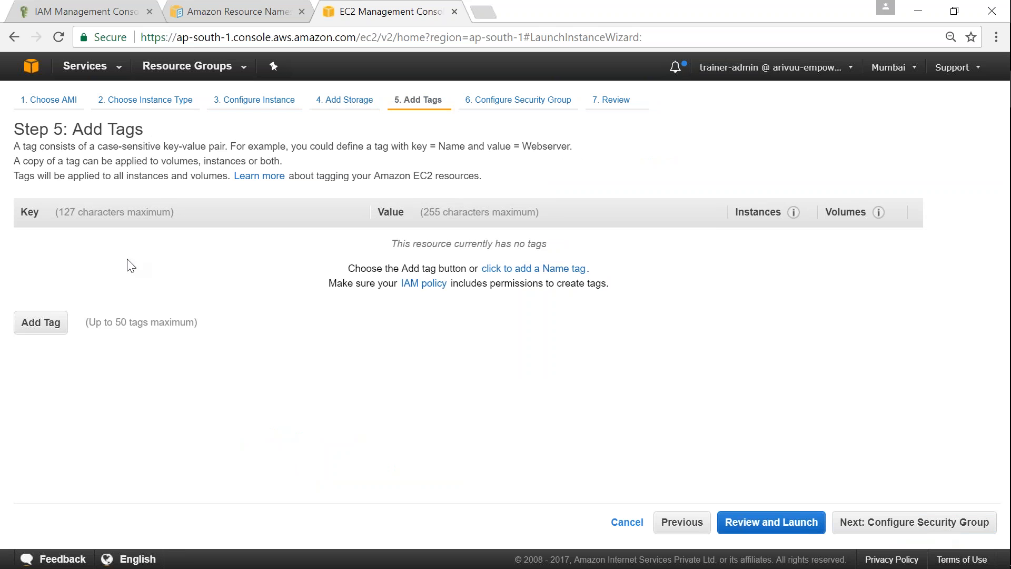
Add a Name tag with the value valaxy-role-demo-server-01 and proceed to the security group configuration.
{"action": "type", "text": "Name"}
{"action": "key", "text": "Tab"}
{"action": "type", "text": "valaxy-consultant-0"}
{"action": "key", "text": "BackSpace"}
{"action": "key", "text": "BackSpace"}
{"action": "key", "text": "BackSpace"}
{"action": "key", "text": "BackSpace"}
{"action": "key", "text": "BackSpace"}
{"action": "key", "text": "BackSpace"}
{"action": "key", "text": "BackSpace"}
{"action": "key", "text": "BackSpace"}
{"action": "key", "text": "BackSpace"}
{"action": "key", "text": "BackSpace"}
{"action": "key", "text": "BackSpace"}
{"action": "key", "text": "BackSpace"}
{"action": "type", "text": "role-demo-server-01"}
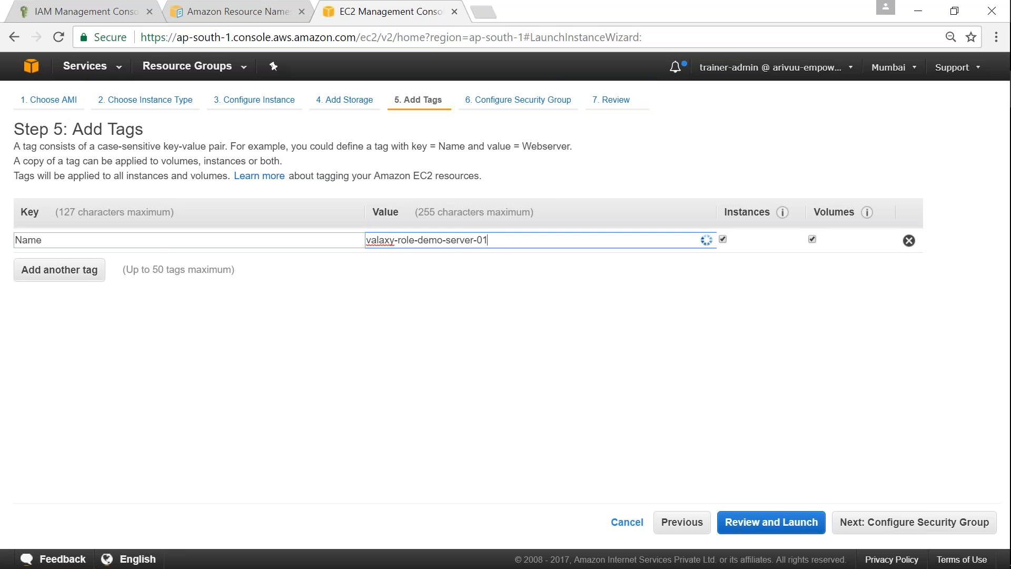
{"action": "left_click", "coordinate": [881, 526]}
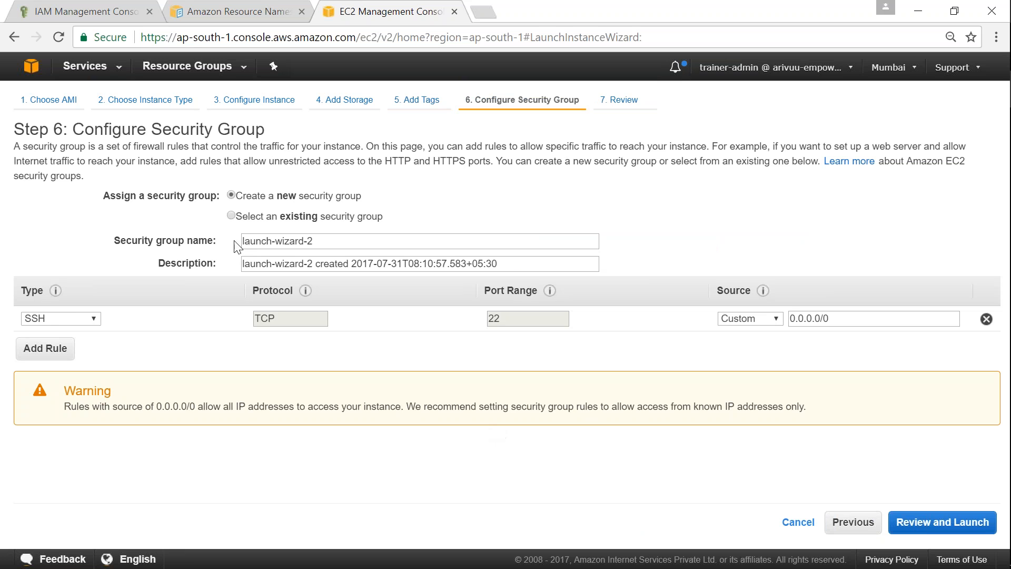
Assign the existing default security group, check its inbound rules including SSH, and proceed to the launch review.
{"action": "left_click", "coordinate": [232, 216]}
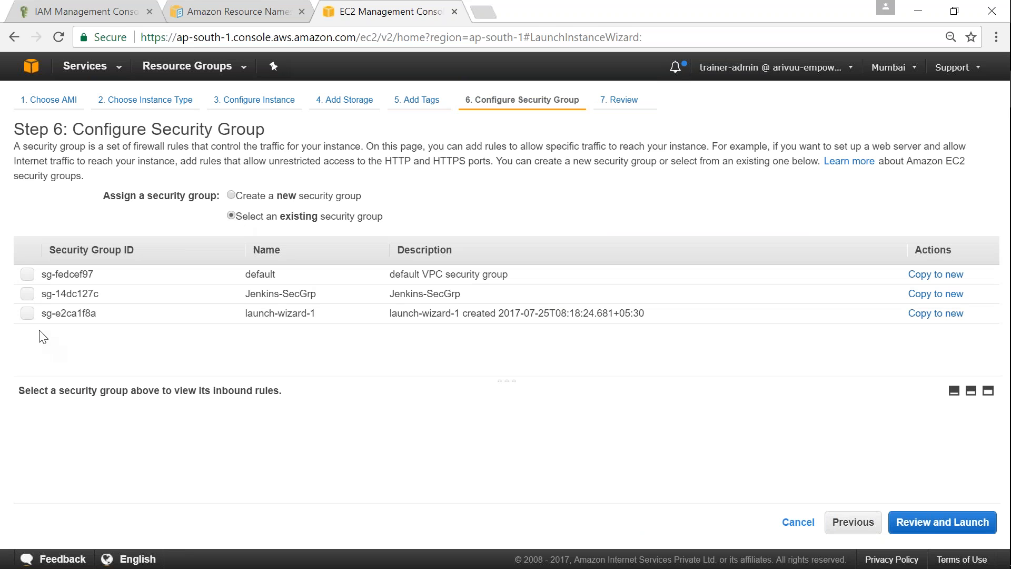
{"action": "left_click", "coordinate": [27, 274]}
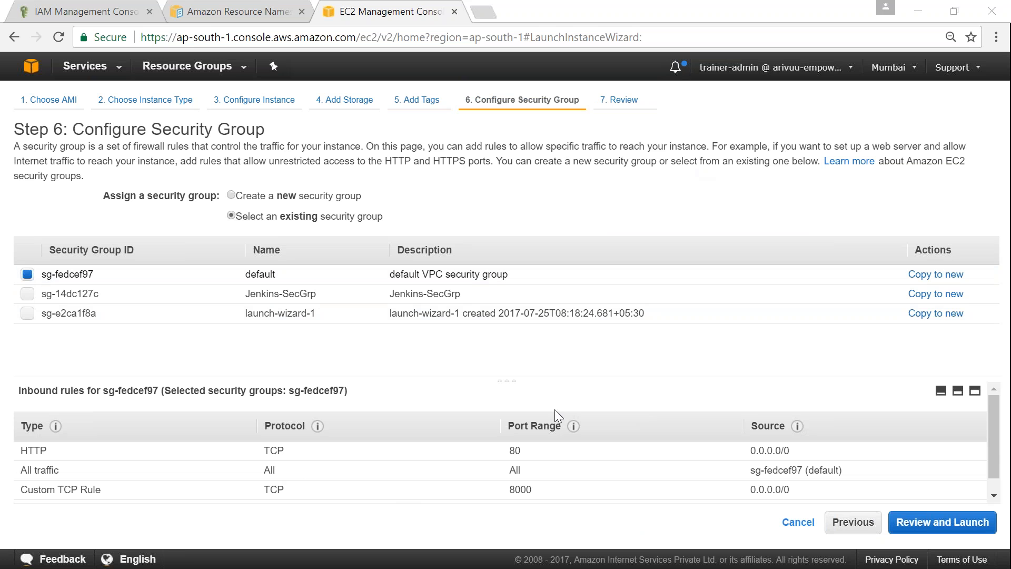
{"action": "scroll", "coordinate": [991, 445], "scroll_direction": "down", "scroll_amount": 1}
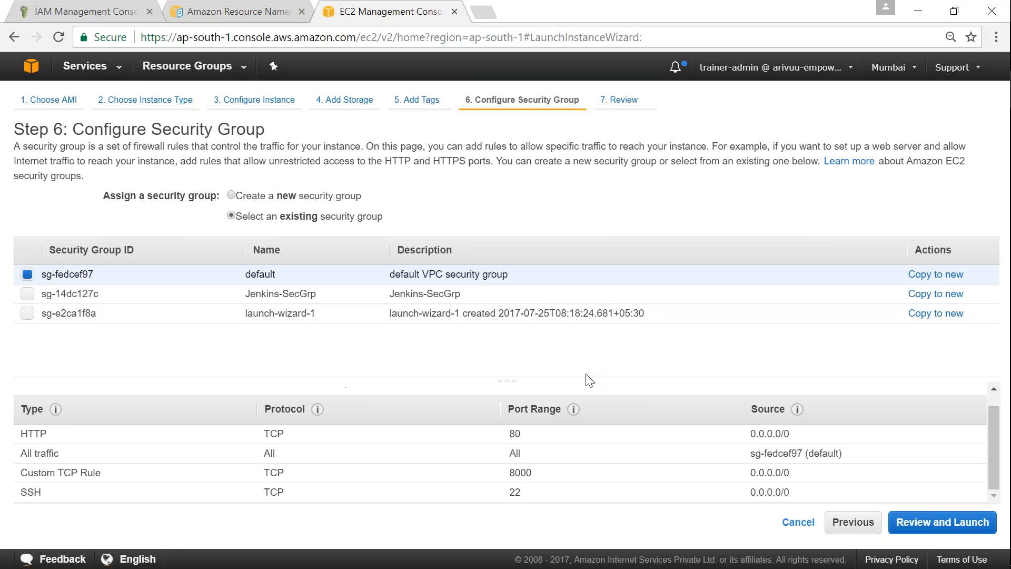
{"action": "left_click_drag", "start_coordinate": [587, 379], "coordinate": [596, 334]}
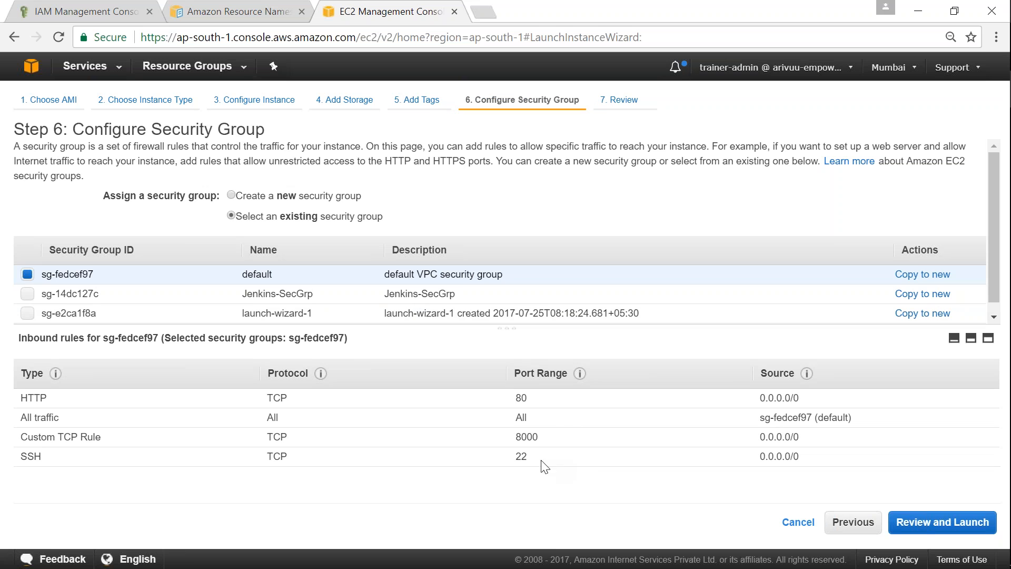
{"action": "left_click_drag", "start_coordinate": [507, 328], "coordinate": [515, 363]}
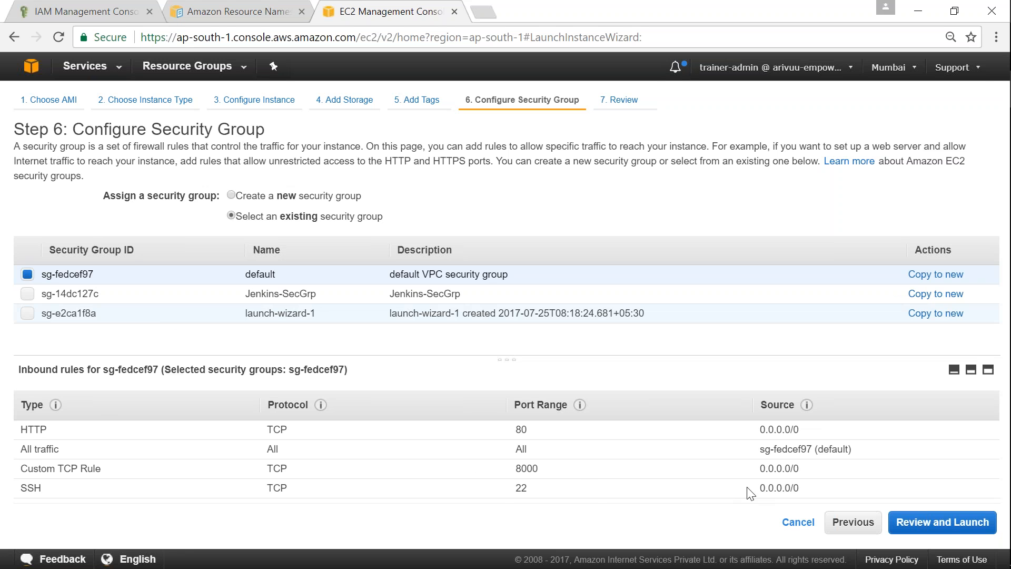
{"action": "left_click_drag", "start_coordinate": [507, 489], "coordinate": [803, 488]}
{"action": "left_click", "coordinate": [802, 488]}
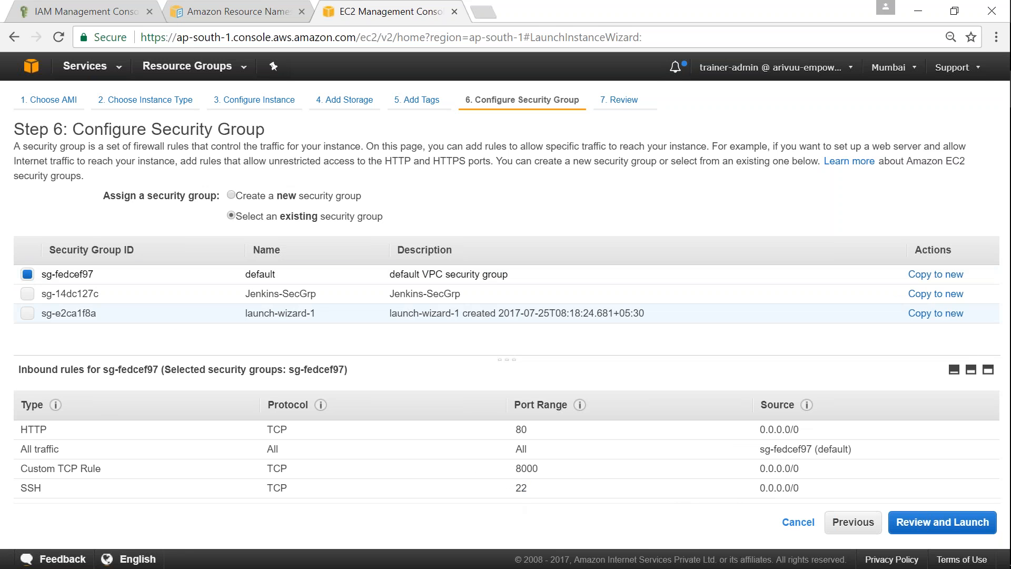
{"action": "left_click", "coordinate": [943, 522]}
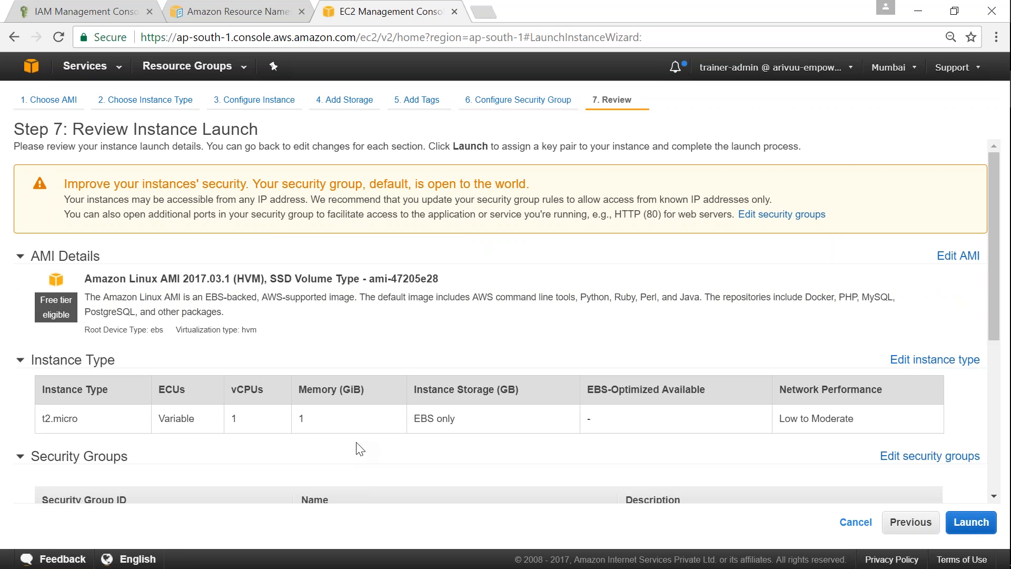
Launch the instance with the existing key pair mumbai-trainer-admin-key, acknowledging access to its private key file.
{"action": "left_click", "coordinate": [982, 533]}
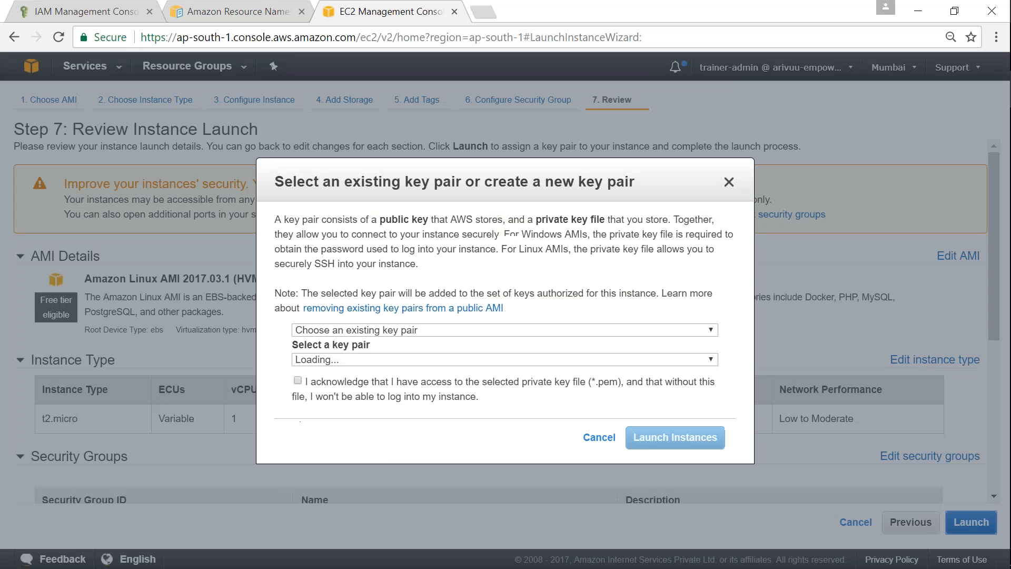
{"action": "left_click", "coordinate": [316, 359]}
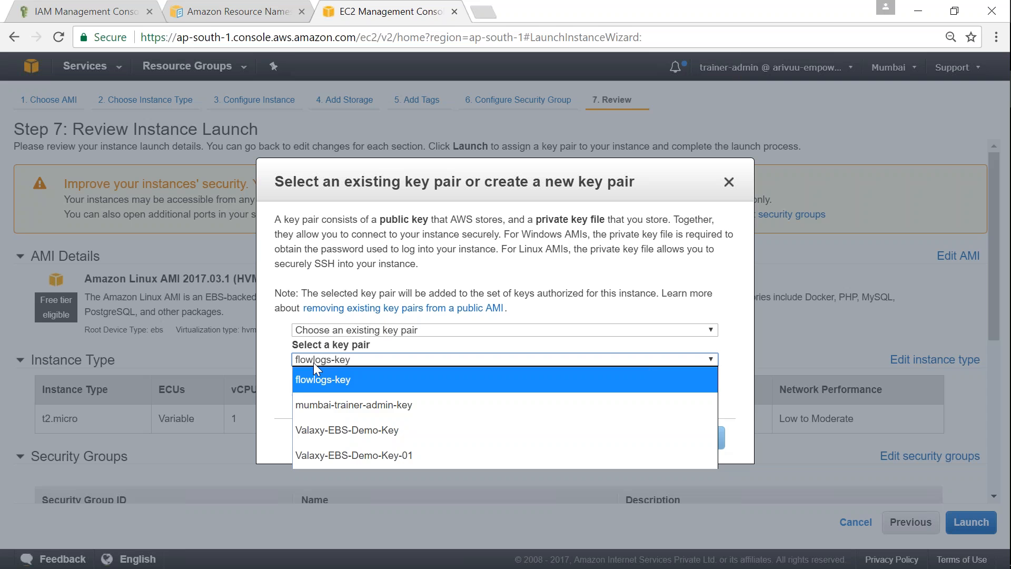
{"action": "left_click", "coordinate": [342, 401]}
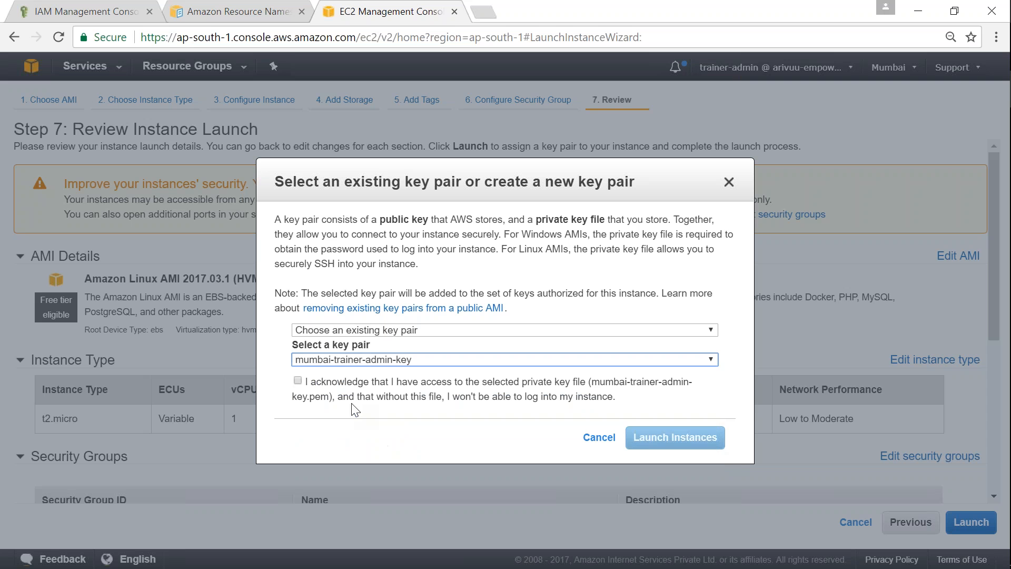
{"action": "left_click", "coordinate": [298, 381]}
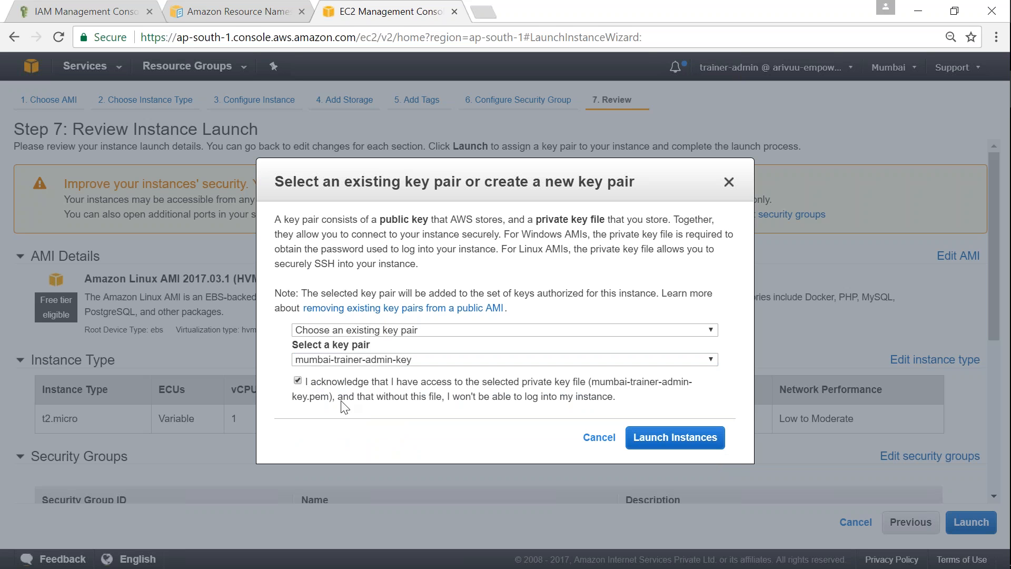
{"action": "left_click", "coordinate": [666, 442]}
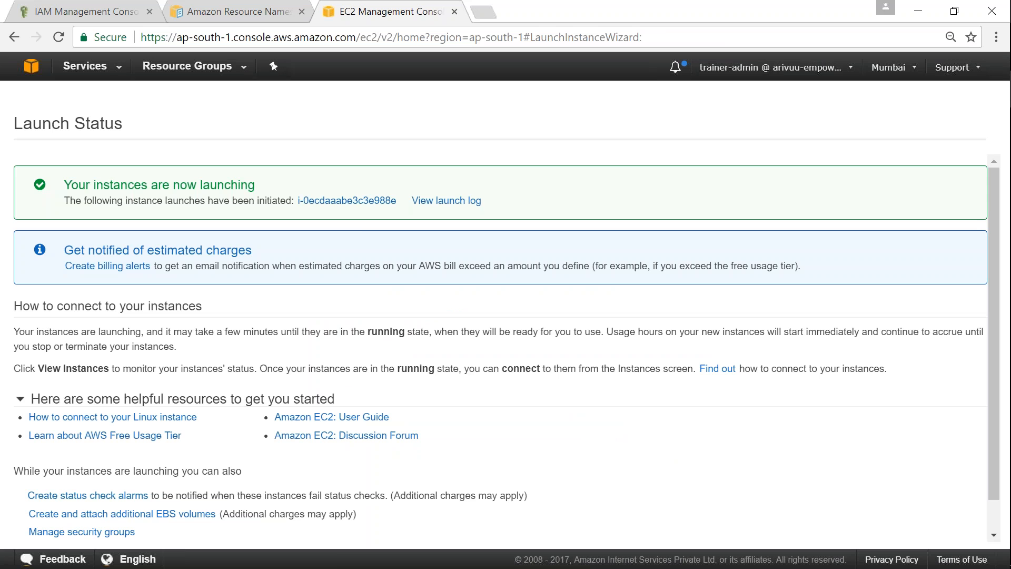
Open the newly launched instance's details, copy its IPv4 public IP, and switch to MobaXterm.
{"action": "left_click", "coordinate": [364, 201]}
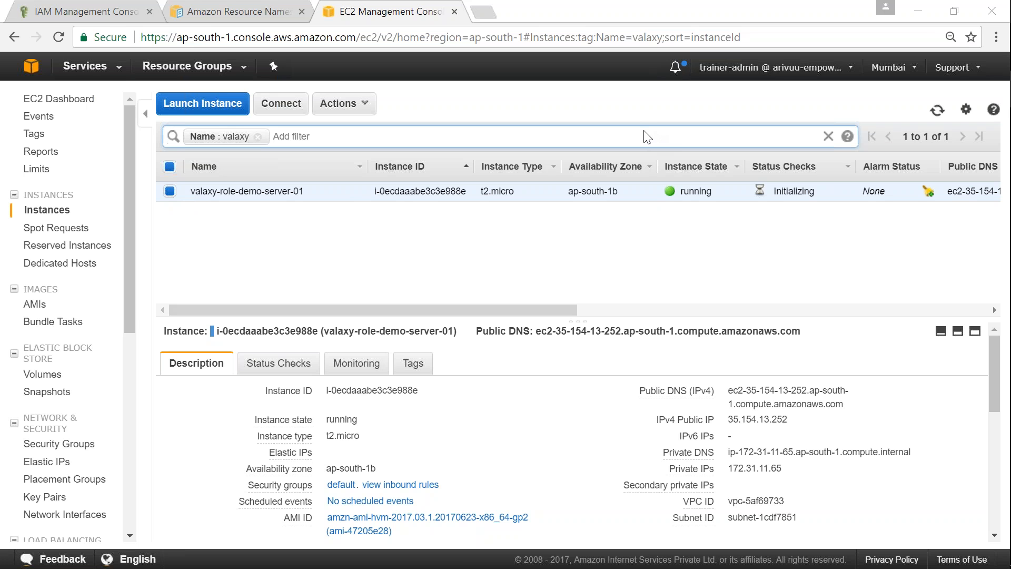
{"action": "left_click", "coordinate": [573, 234]}
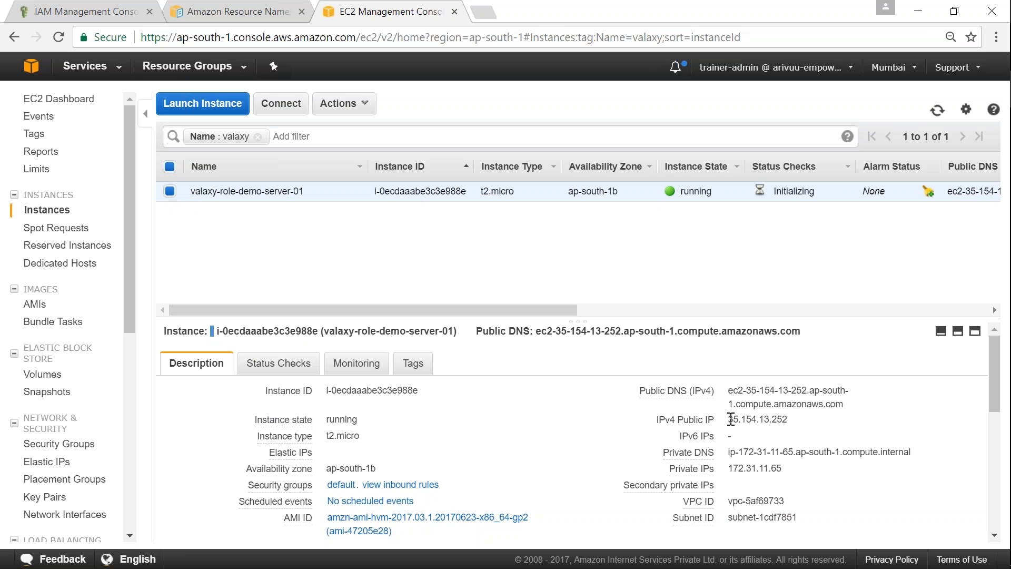
{"action": "left_click_drag", "start_coordinate": [730, 420], "coordinate": [802, 421]}
{"action": "key", "text": "ctrl+c"}
{"action": "key", "text": "alt"}
{"action": "left_click", "coordinate": [991, 354]}
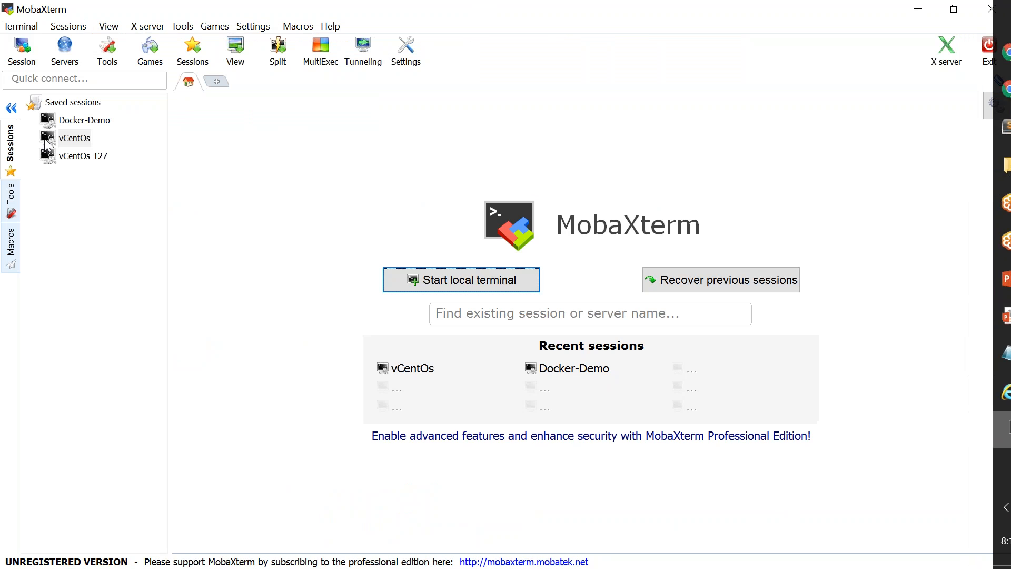
Set up a new SSH session to remote host 35.154.13.252 with the username ec2-user.
{"action": "left_click", "coordinate": [24, 56]}
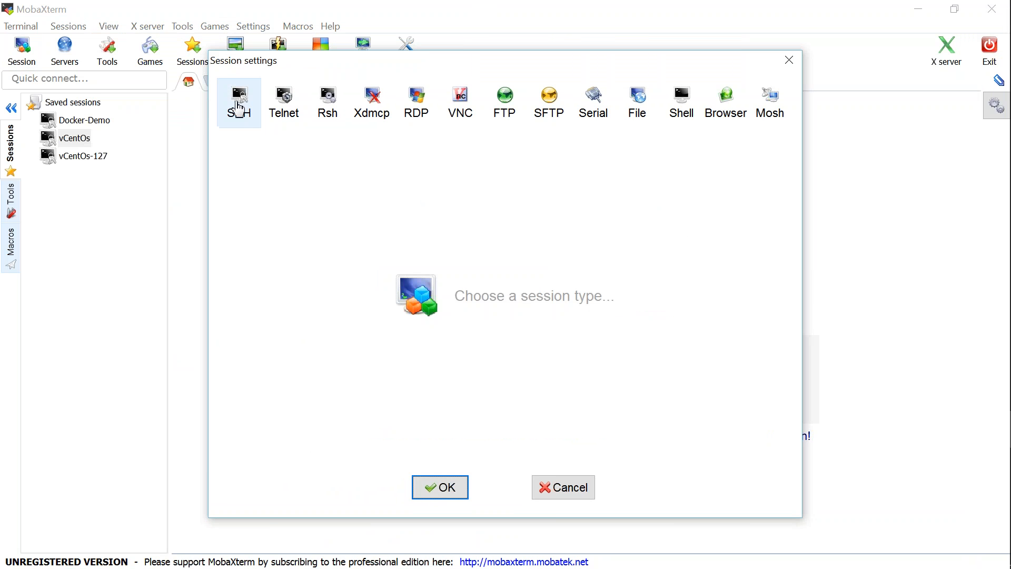
{"action": "left_click", "coordinate": [240, 109]}
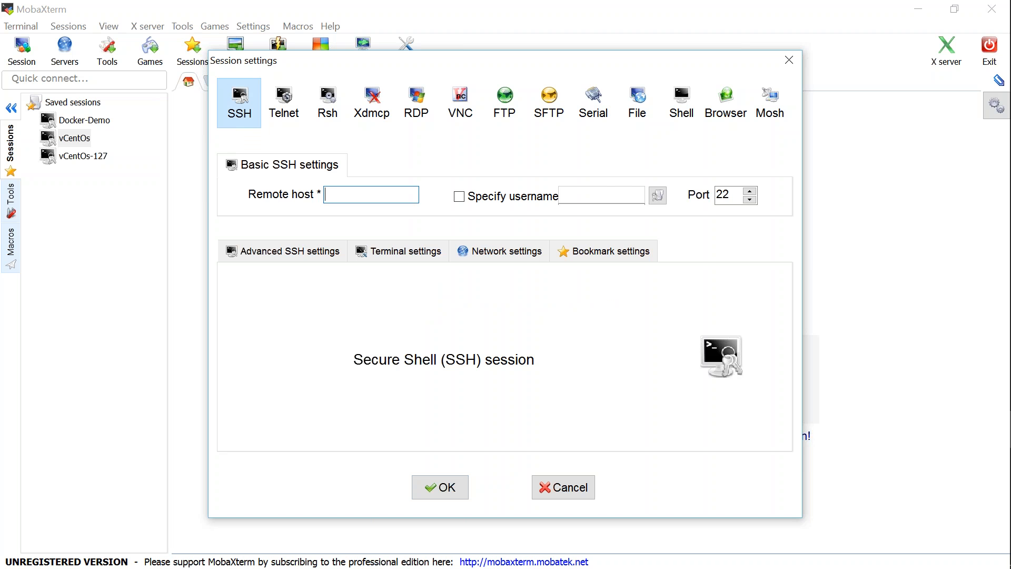
{"action": "key", "text": "ctrl+v"}
{"action": "left_click", "coordinate": [463, 200]}
{"action": "type", "text": "ec"}
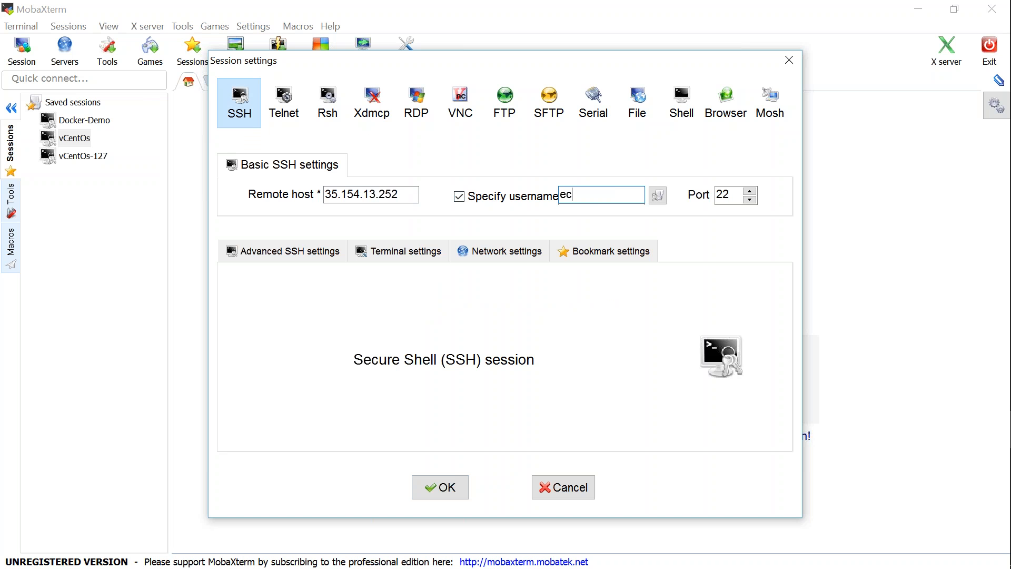
{"action": "type", "text": "2-user"}
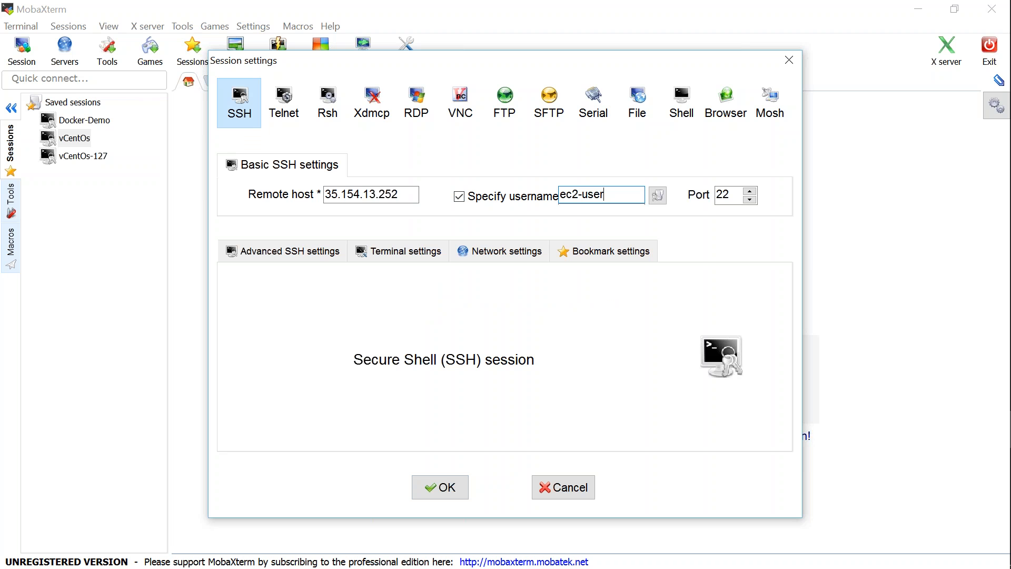
Enable private key authentication for the SSH session, choose the key file, and connect to the instance.
{"action": "left_click", "coordinate": [300, 250]}
{"action": "left_click", "coordinate": [239, 381]}
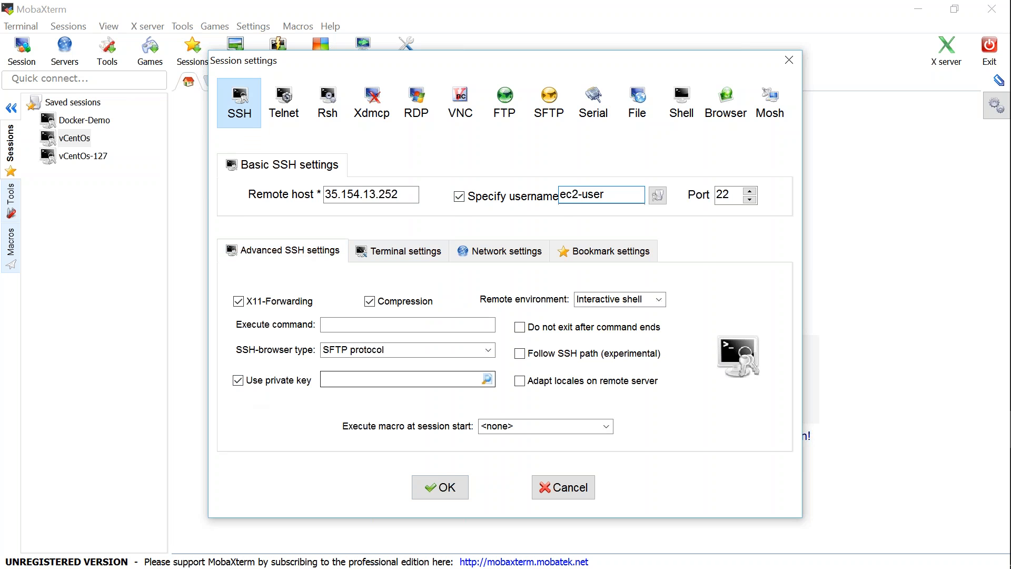
{"action": "left_click", "coordinate": [488, 379]}
{"action": "double_click", "coordinate": [258, 227]}
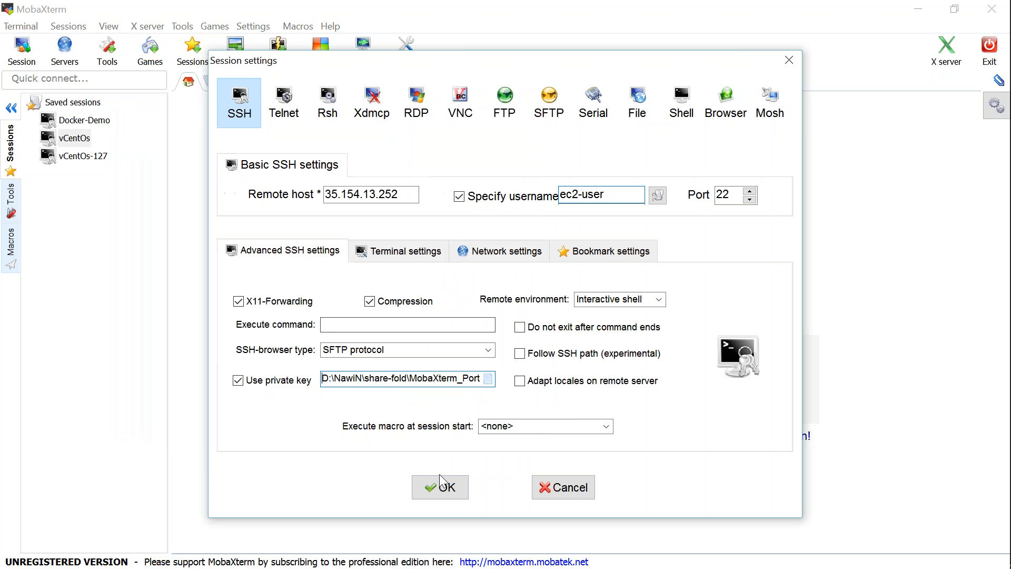
{"action": "left_click", "coordinate": [447, 492]}
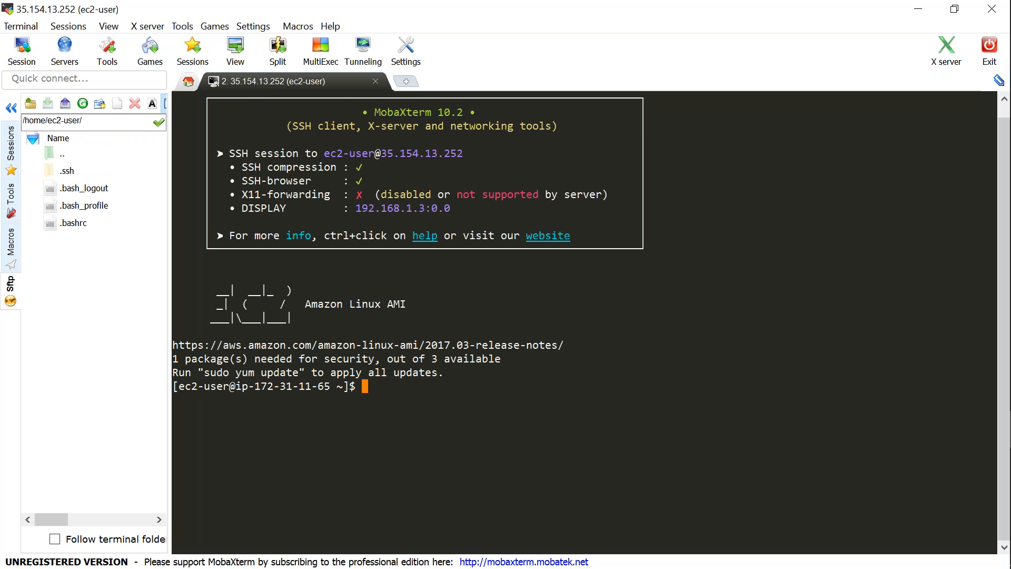
Become root with sudo su - and run aws without arguments to check the AWS command line tool.
{"action": "type", "text": "su"}
{"action": "key", "text": "BackSpace"}
{"action": "key", "text": "BackSpace"}
{"action": "type", "text": "sudo su -"}
{"action": "key", "text": "Return"}
{"action": "type", "text": "aws"}
{"action": "key", "text": "Return"}
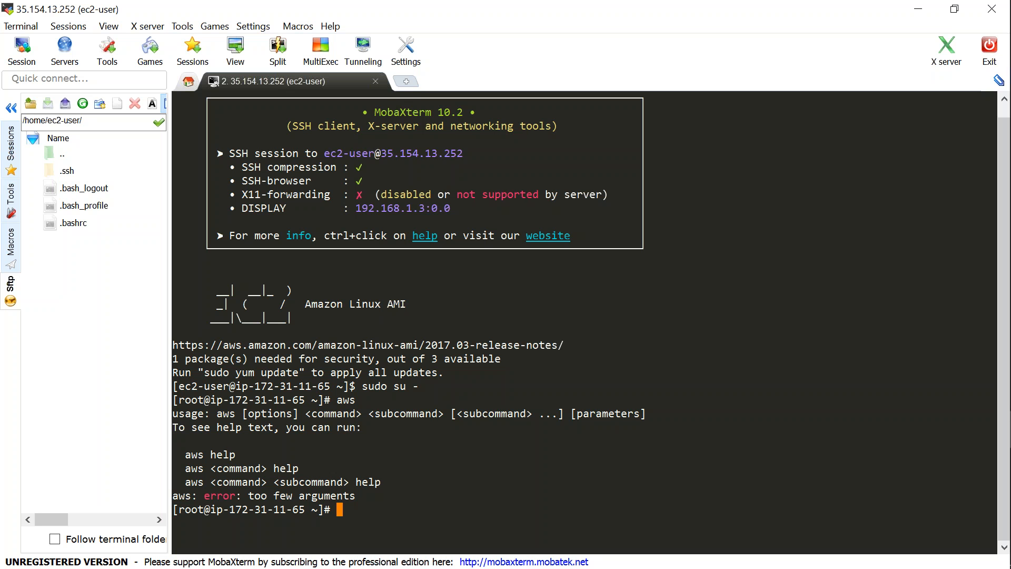
Run aws s3 ls to test S3 access without an IAM role, and examine the response.
{"action": "left_click_drag", "start_coordinate": [191, 468], "coordinate": [284, 470]}
{"action": "type", "text": "aws s3 ls"}
{"action": "key", "text": "Return"}
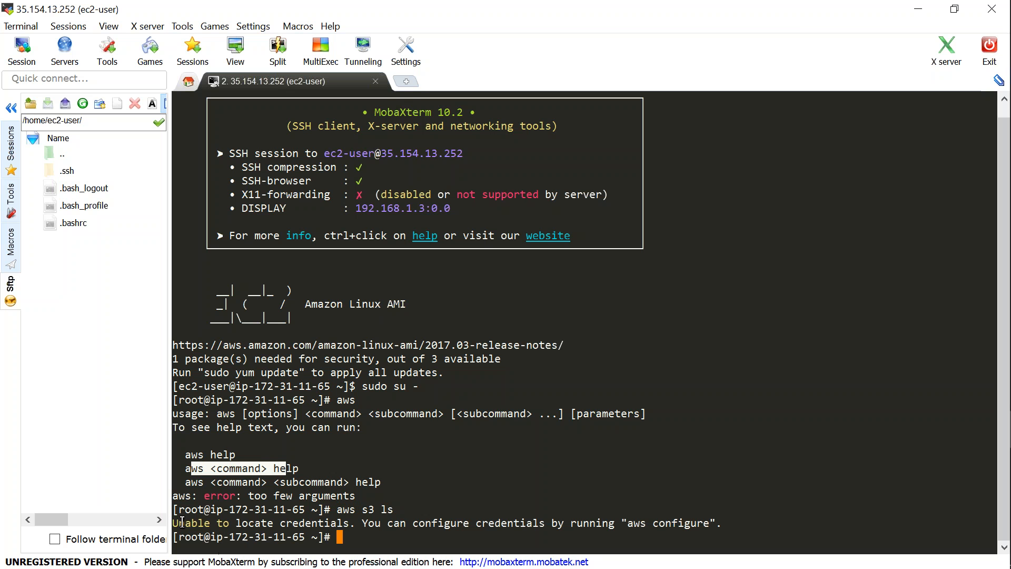
{"action": "left_click_drag", "start_coordinate": [173, 524], "coordinate": [726, 517]}
{"action": "left_click", "coordinate": [726, 517]}
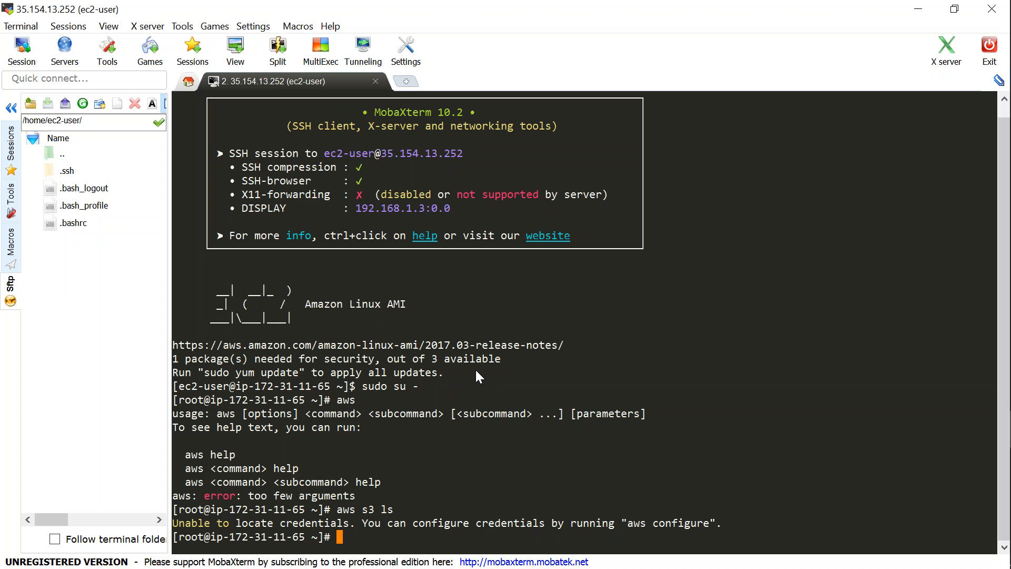
Switch back to the EC2 console in Chrome and attach the IAM role valaxy-role-demo to the valaxy-role-demo-server-01 instance.
{"action": "key", "text": "alt+Tab"}
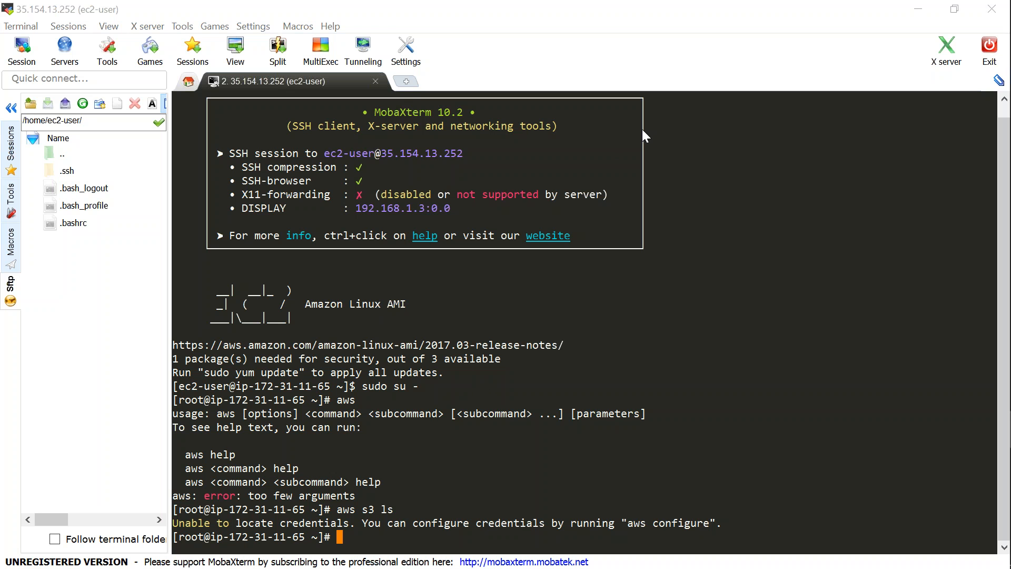
{"action": "key", "text": "alt+Tab"}
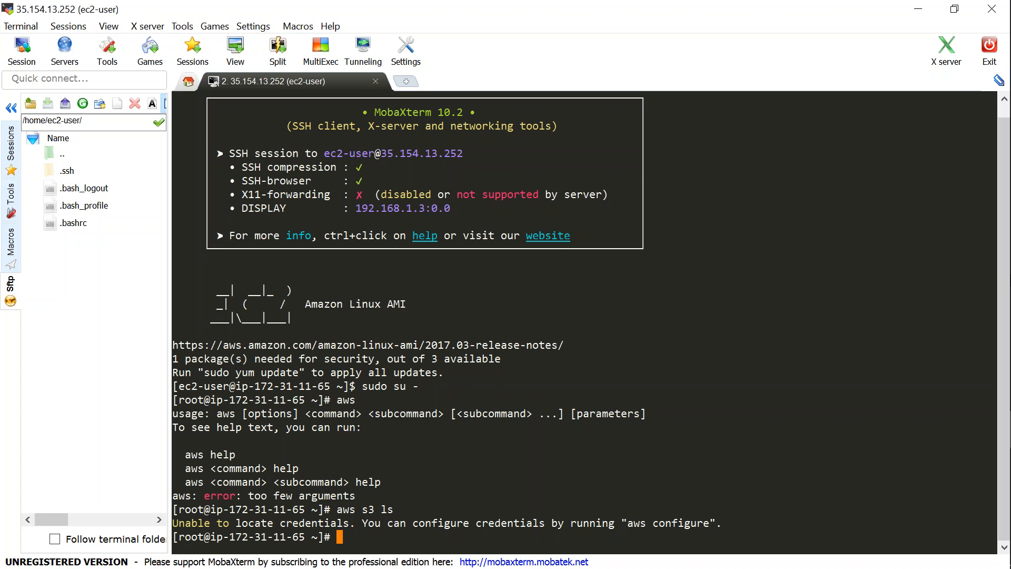
{"action": "mouse_move", "coordinate": [980, 244]}
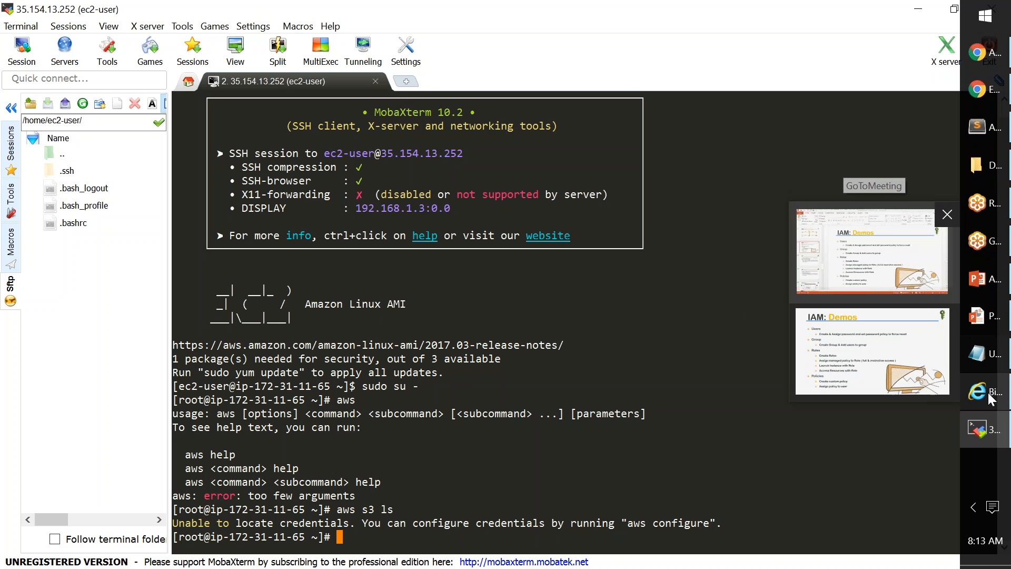
{"action": "left_click", "coordinate": [980, 90]}
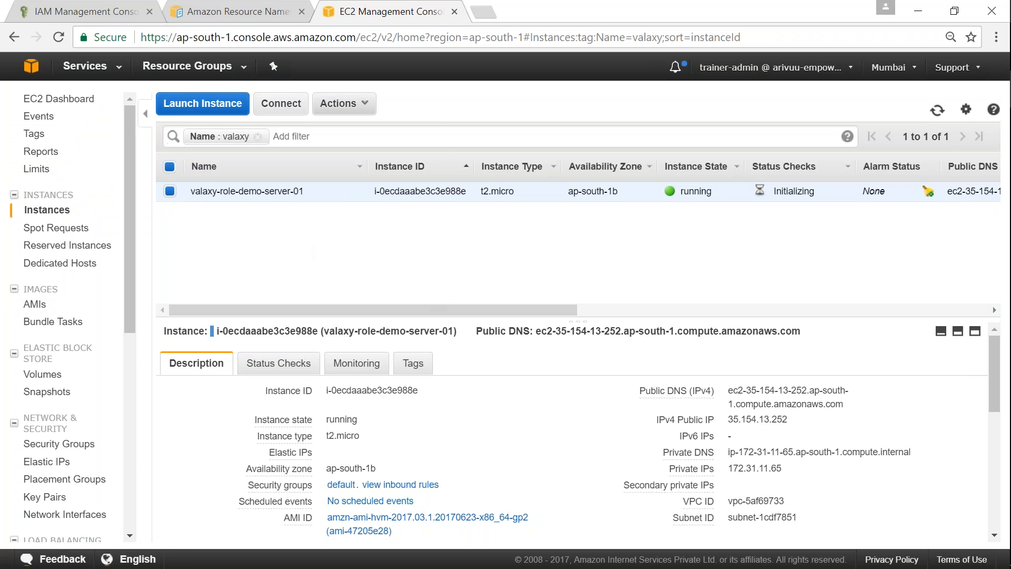
{"action": "left_click", "coordinate": [344, 103]}
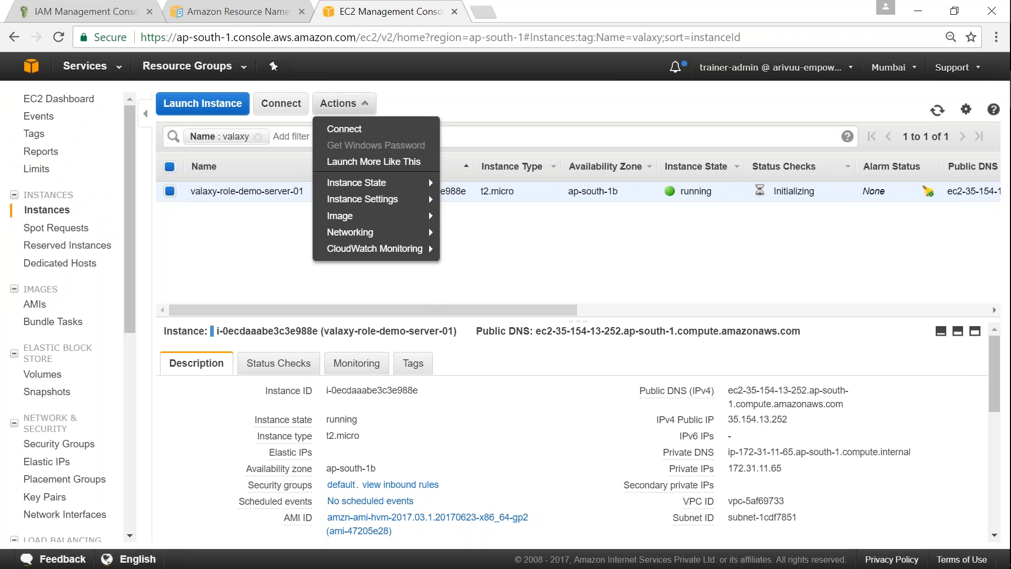
{"action": "mouse_move", "coordinate": [368, 183]}
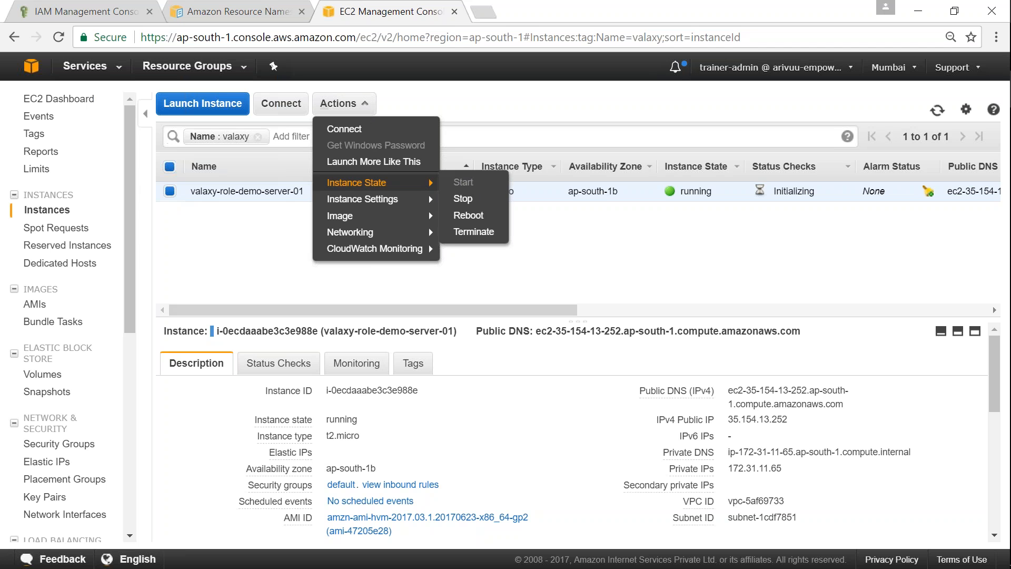
{"action": "mouse_move", "coordinate": [405, 204]}
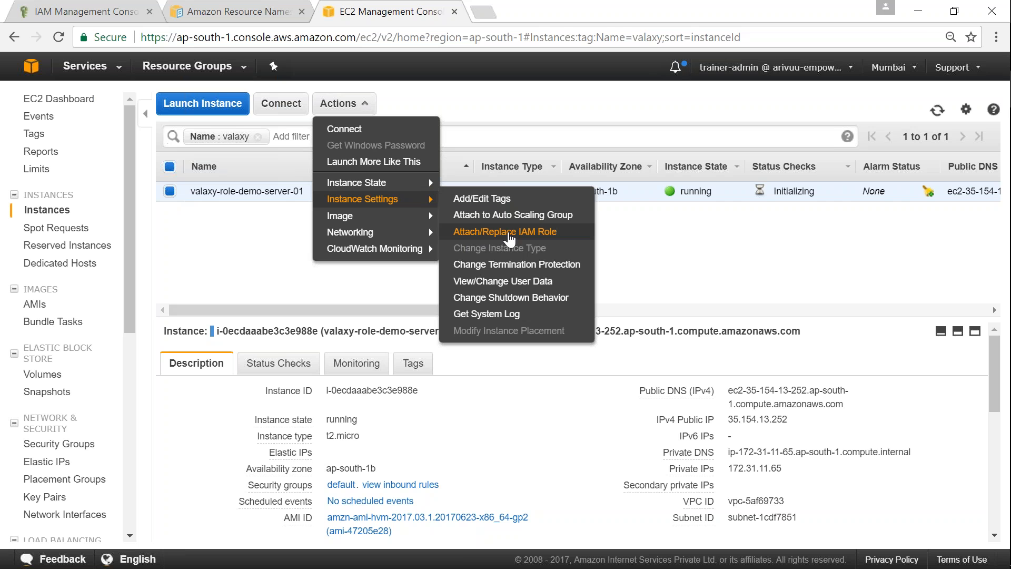
{"action": "left_click", "coordinate": [507, 233]}
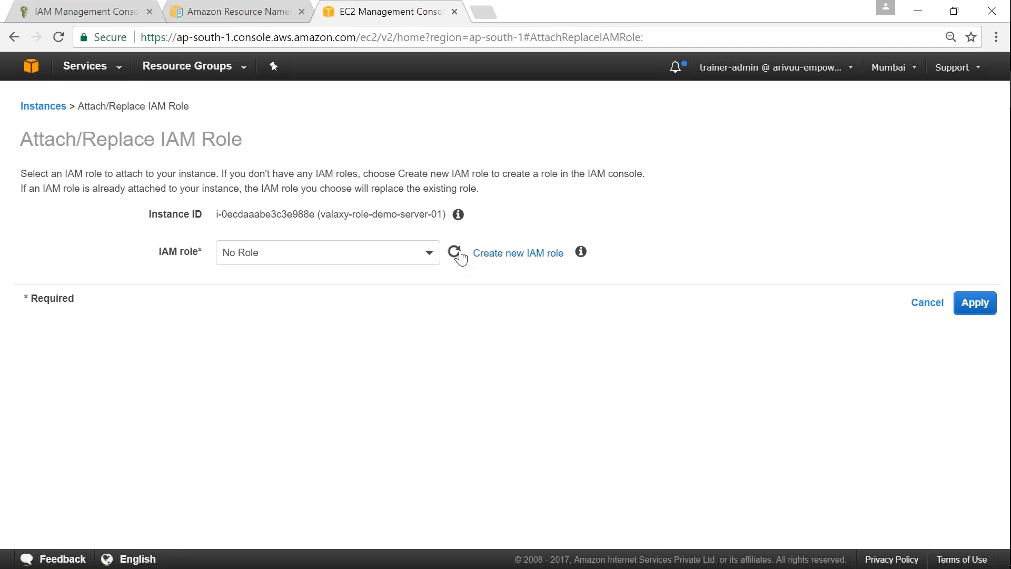
{"action": "left_click", "coordinate": [430, 257]}
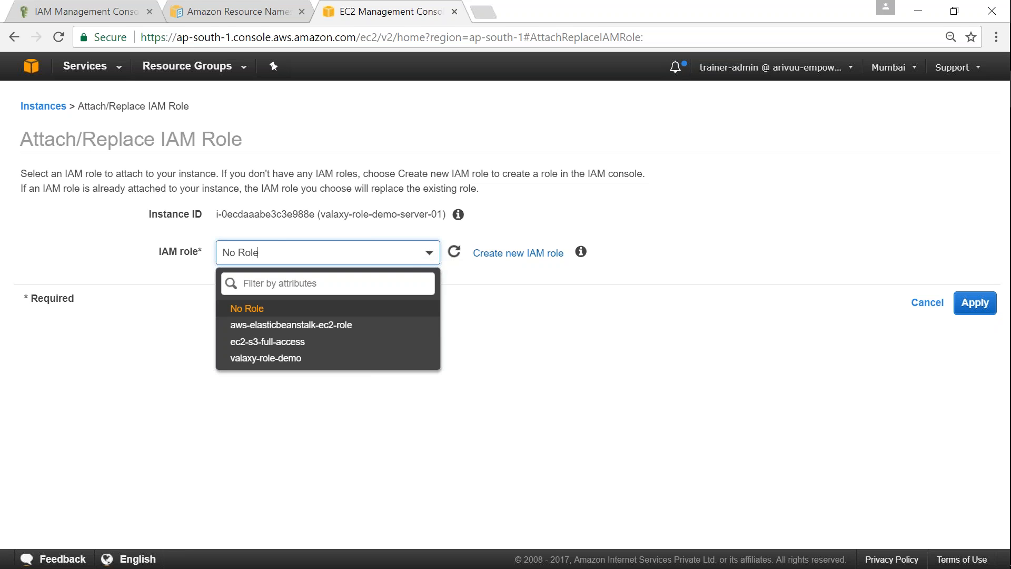
{"action": "left_click", "coordinate": [261, 362]}
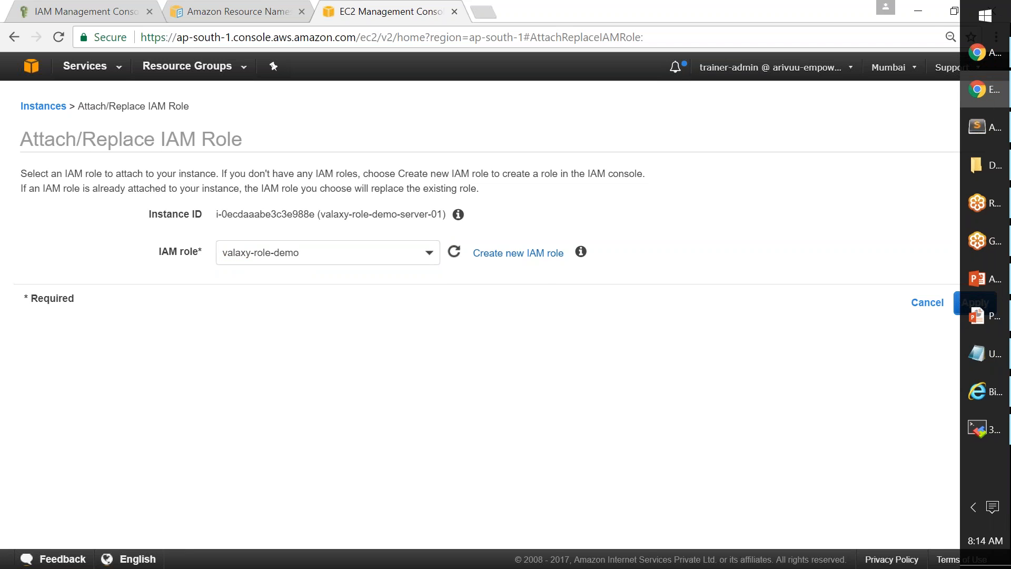
{"action": "left_click", "coordinate": [962, 310]}
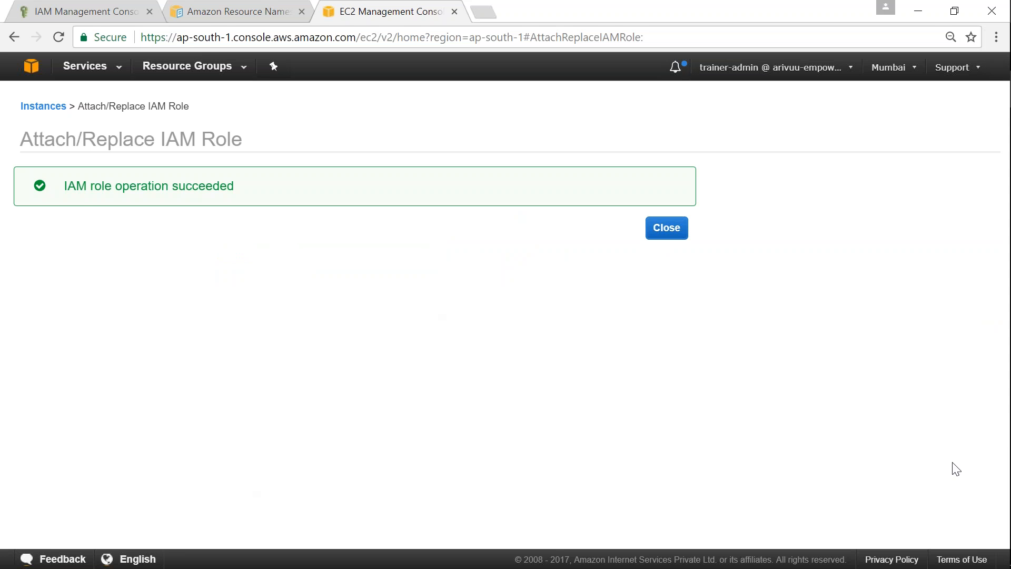
Return to the MobaXterm session, review the earlier S3 command and its response, and run aws s3 ls again.
{"action": "left_click", "coordinate": [980, 429]}
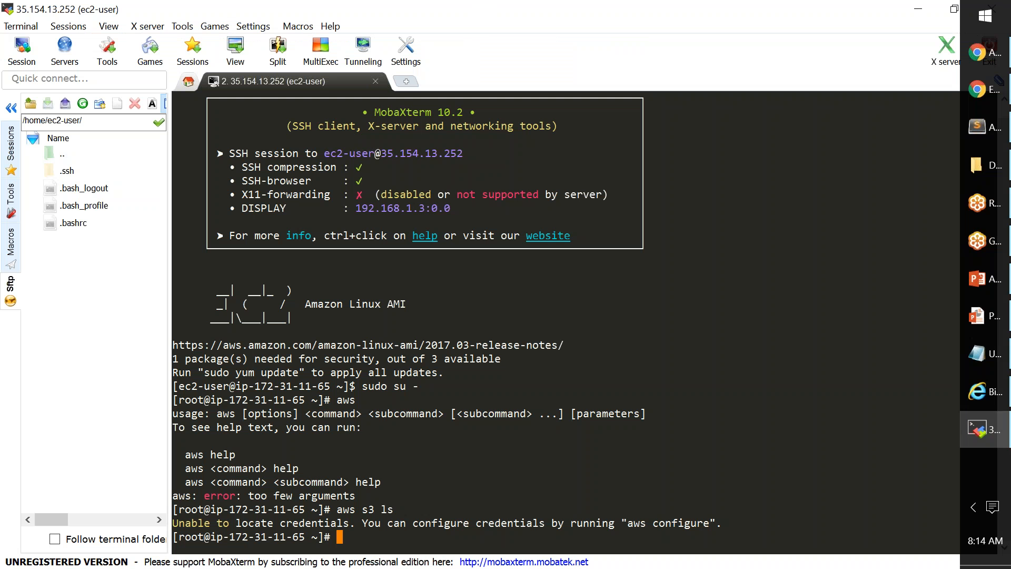
{"action": "left_click_drag", "start_coordinate": [338, 509], "coordinate": [395, 509]}
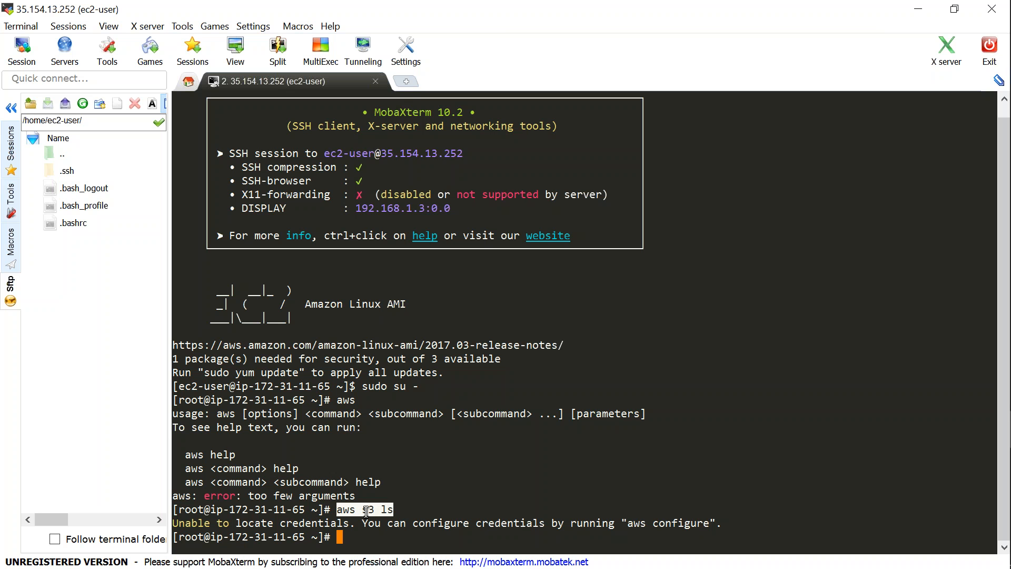
{"action": "left_click_drag", "start_coordinate": [176, 524], "coordinate": [715, 522]}
{"action": "left_click", "coordinate": [533, 487]}
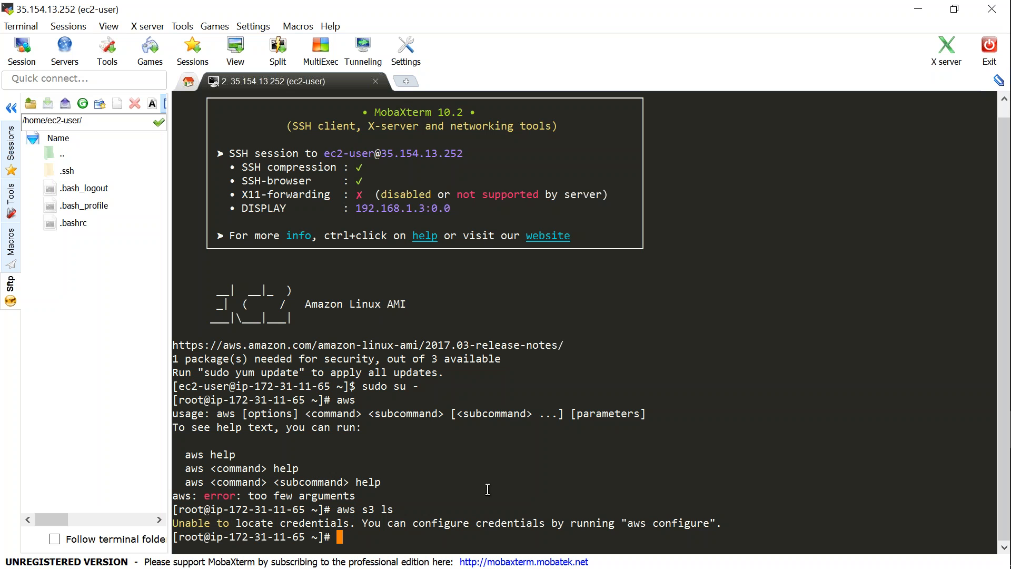
{"action": "key", "text": "Up"}
{"action": "key", "text": "Return"}
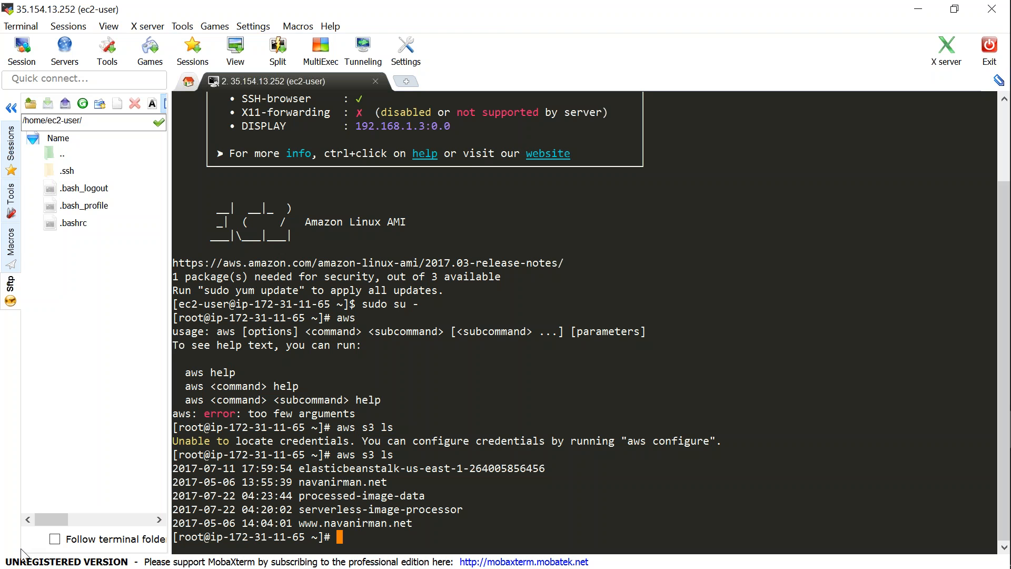
Switch to the IAM console in Chrome and open the aws-consultants-for-valaxy group's permissions.
{"action": "key", "text": "alt+Tab"}
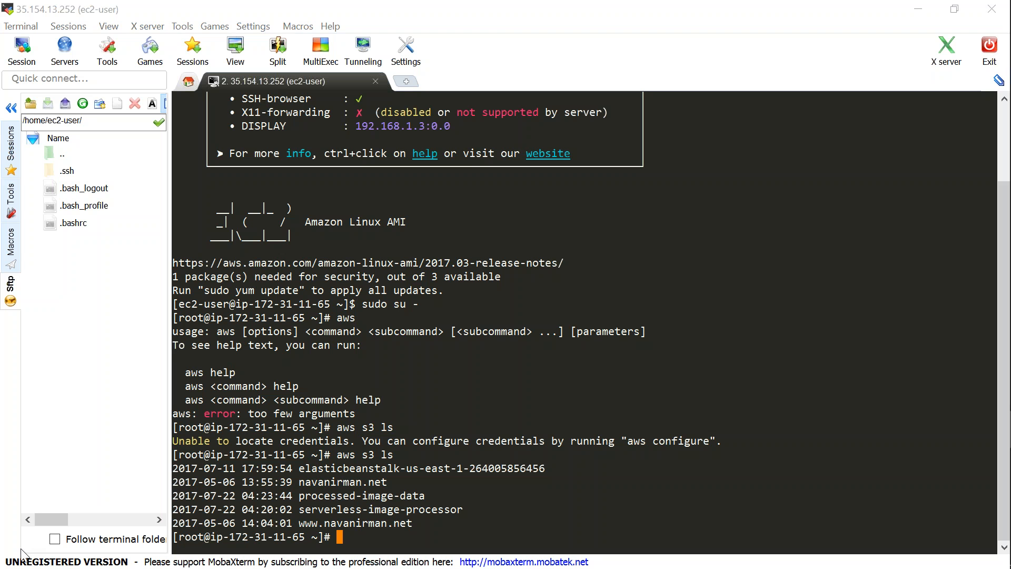
{"action": "left_click", "coordinate": [584, 394]}
{"action": "key", "text": "alt+Tab"}
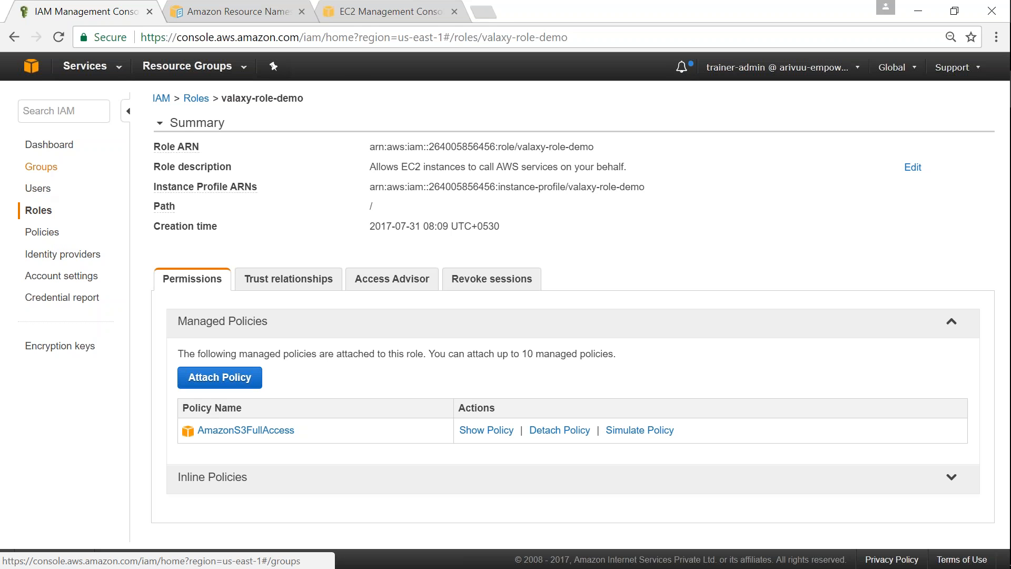
{"action": "left_click", "coordinate": [42, 166]}
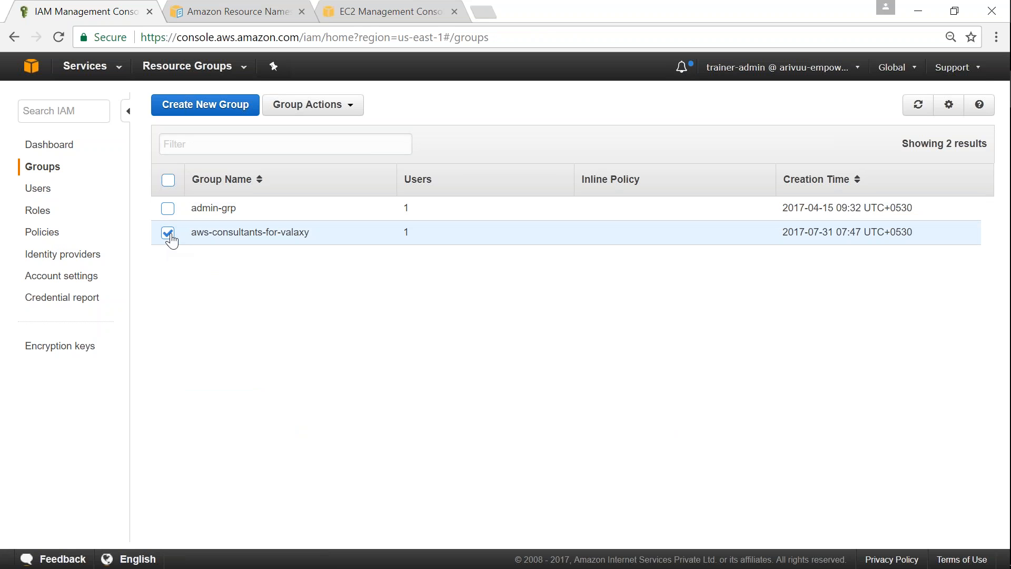
{"action": "left_click", "coordinate": [264, 234]}
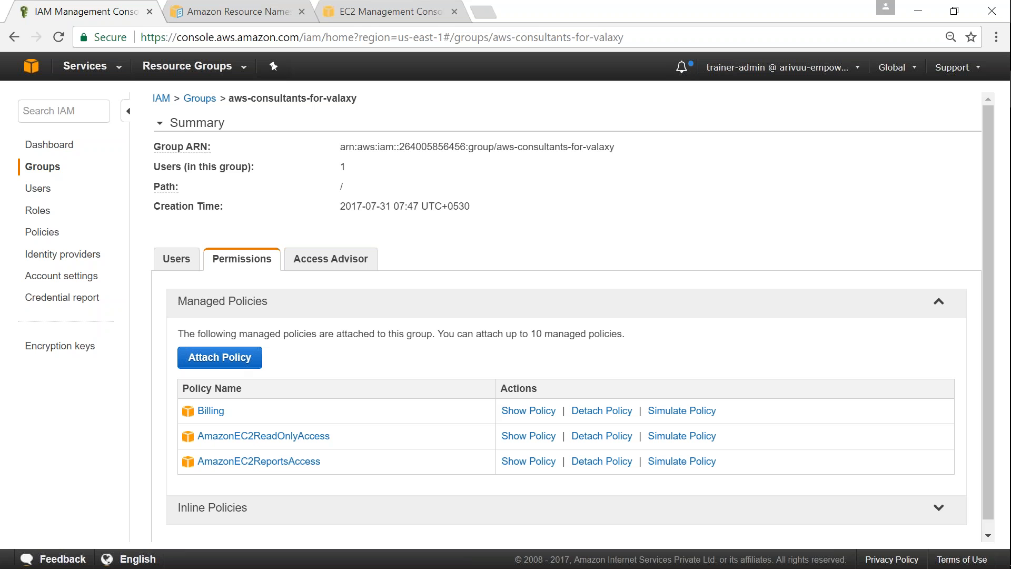
Filter the available policies by s3 and attach AmazonS3ReadOnlyAccess to the aws-consultants-for-valaxy group.
{"action": "left_click", "coordinate": [227, 359]}
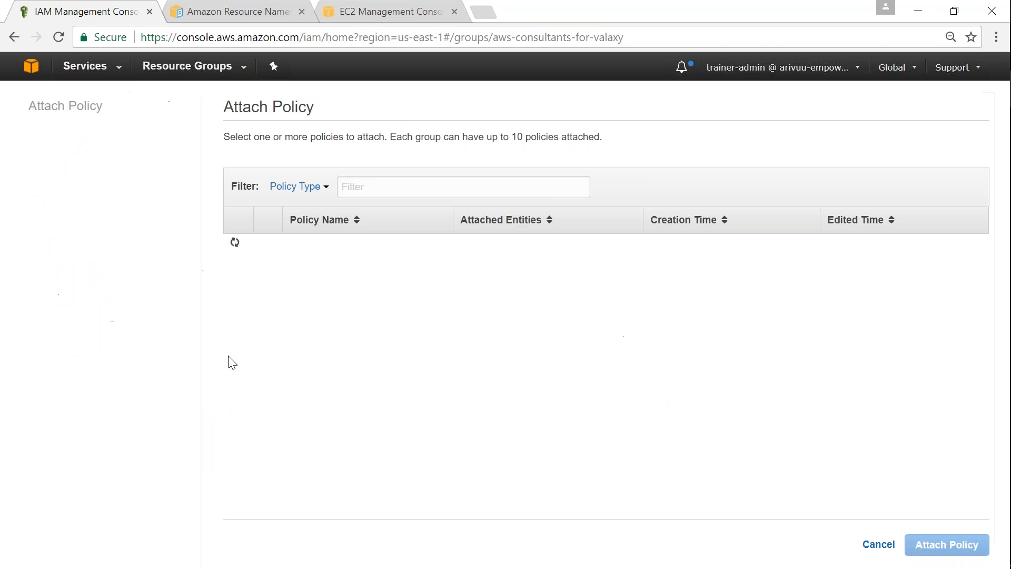
{"action": "left_click", "coordinate": [390, 188]}
{"action": "type", "text": "s"}
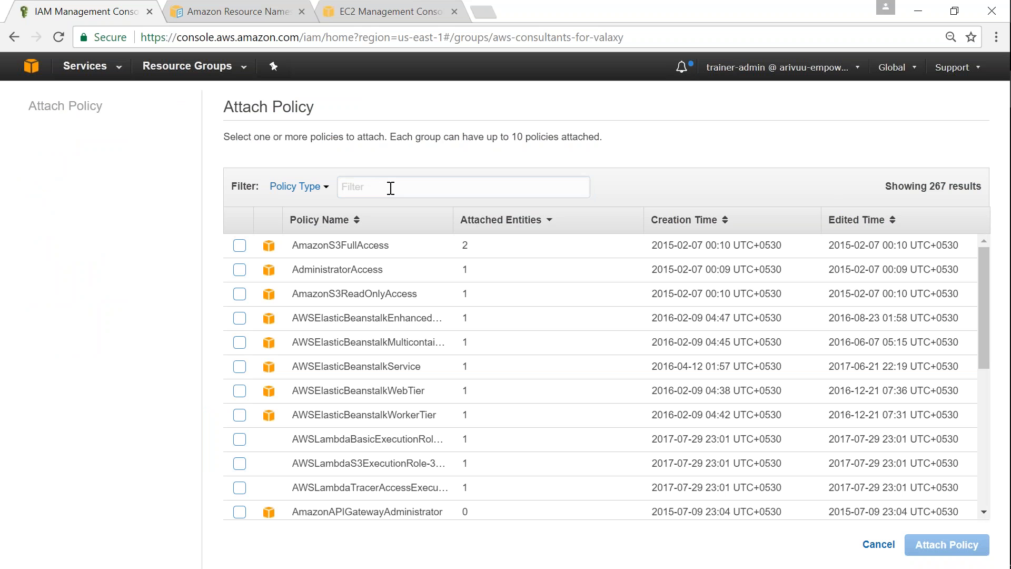
{"action": "left_click", "coordinate": [390, 188]}
{"action": "type", "text": "s3"}
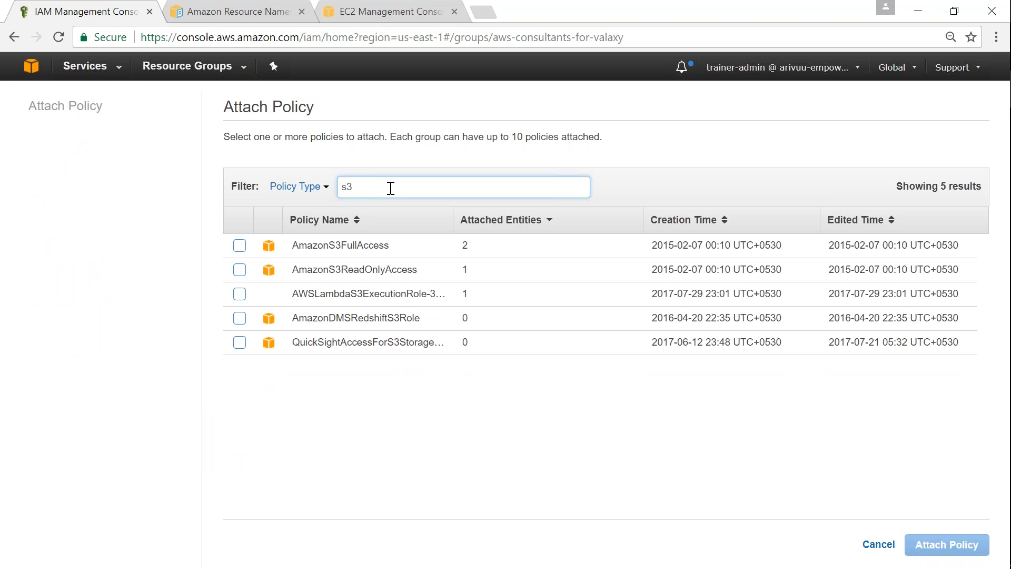
{"action": "left_click", "coordinate": [240, 270]}
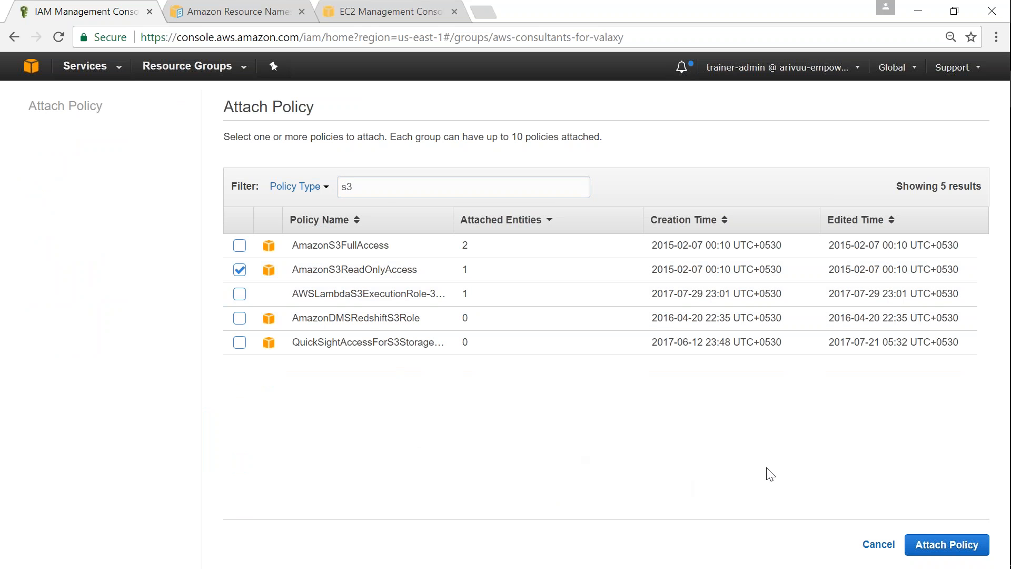
{"action": "left_click", "coordinate": [939, 535]}
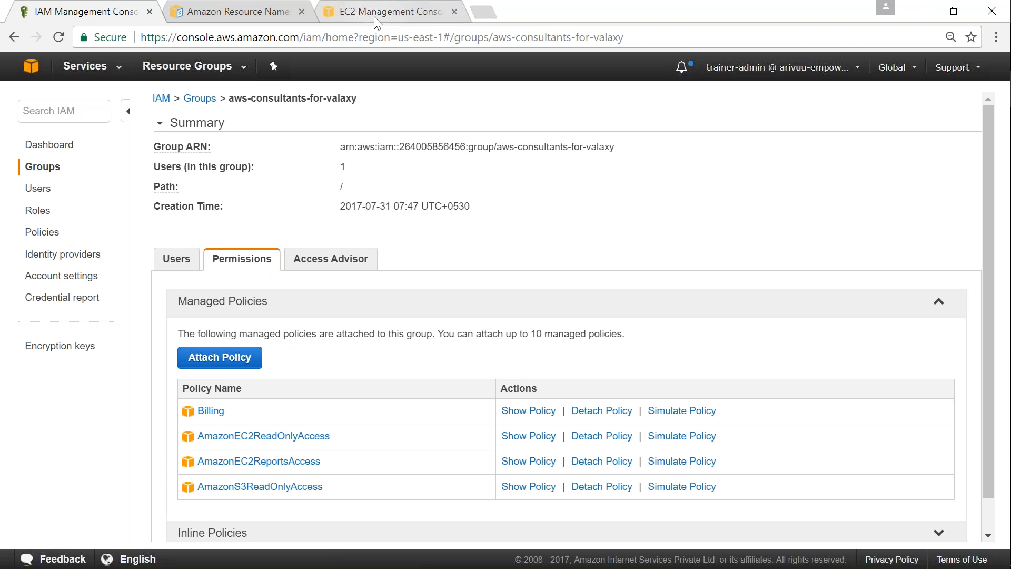
Open the S3 console at s3.console.aws.amazon.com in a new browser tab.
{"action": "left_click", "coordinate": [487, 14]}
{"action": "type", "text": "a"}
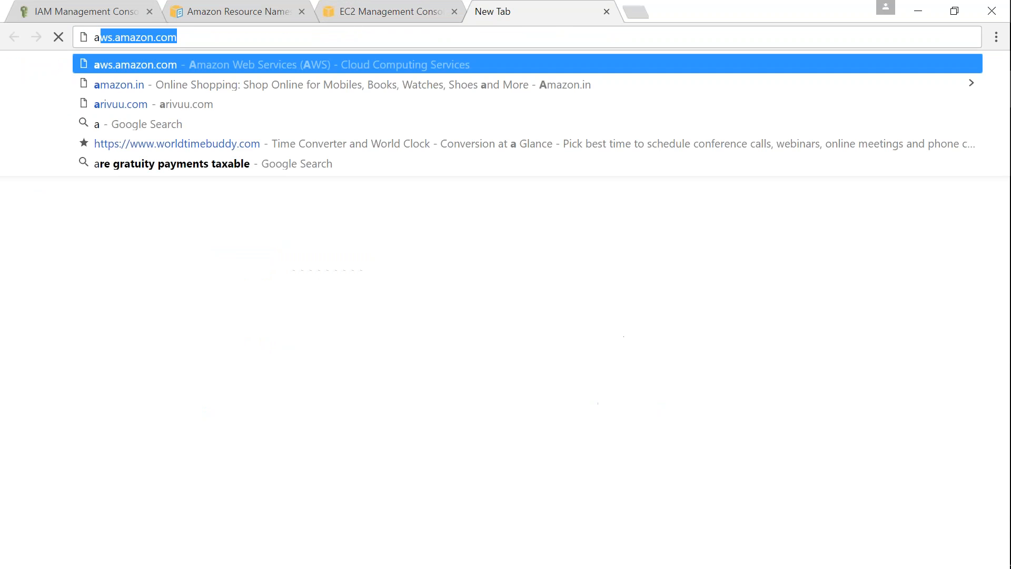
{"action": "key", "text": "BackSpace"}
{"action": "key", "text": "BackSpace"}
{"action": "type", "text": "s3"}
{"action": "key", "text": "Return"}
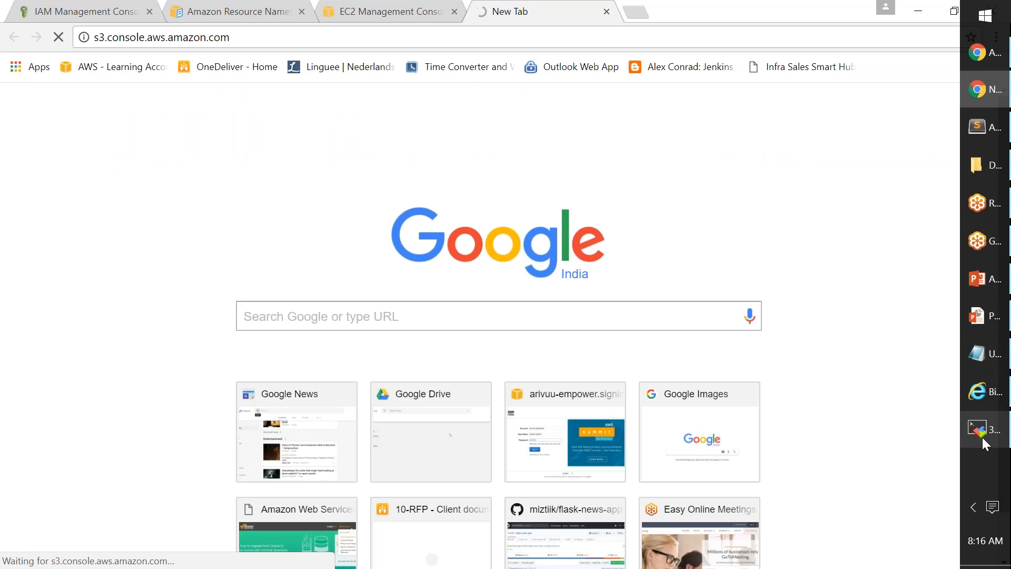
Switch to the MobaXterm session, enlarge its text and terminal area with the sidebar hidden, and clear the terminal.
{"action": "left_click", "coordinate": [981, 436]}
{"action": "double_click", "coordinate": [445, 8]}
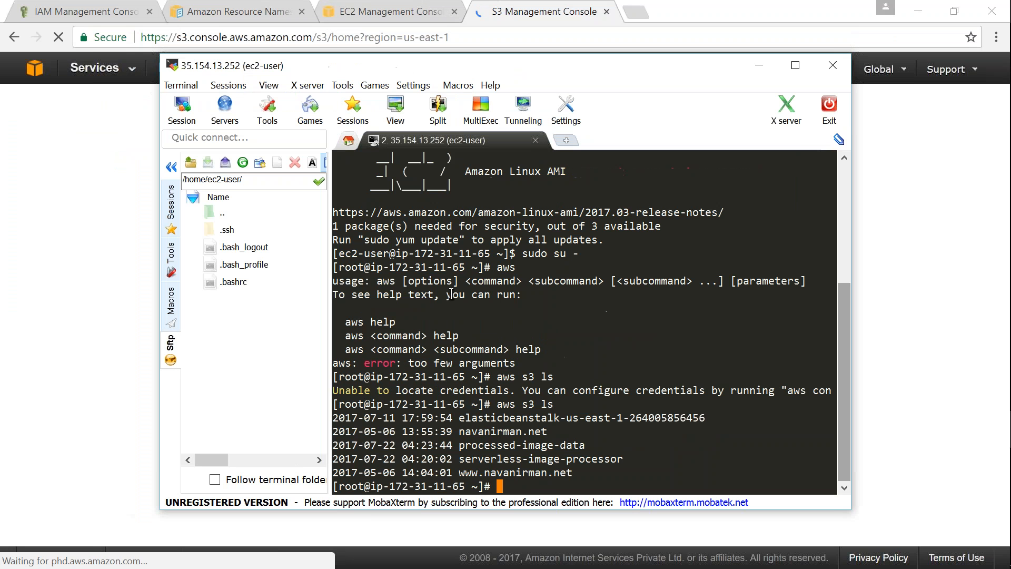
{"action": "scroll", "coordinate": [440, 401], "scroll_direction": "up", "scroll_amount": 3, "text": "ctrl"}
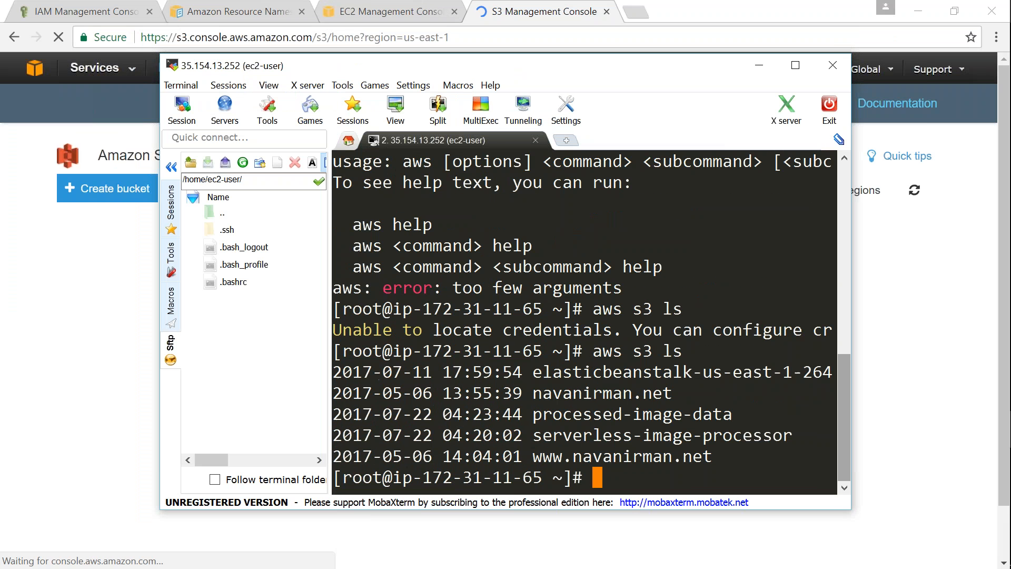
{"action": "left_click", "coordinate": [172, 167]}
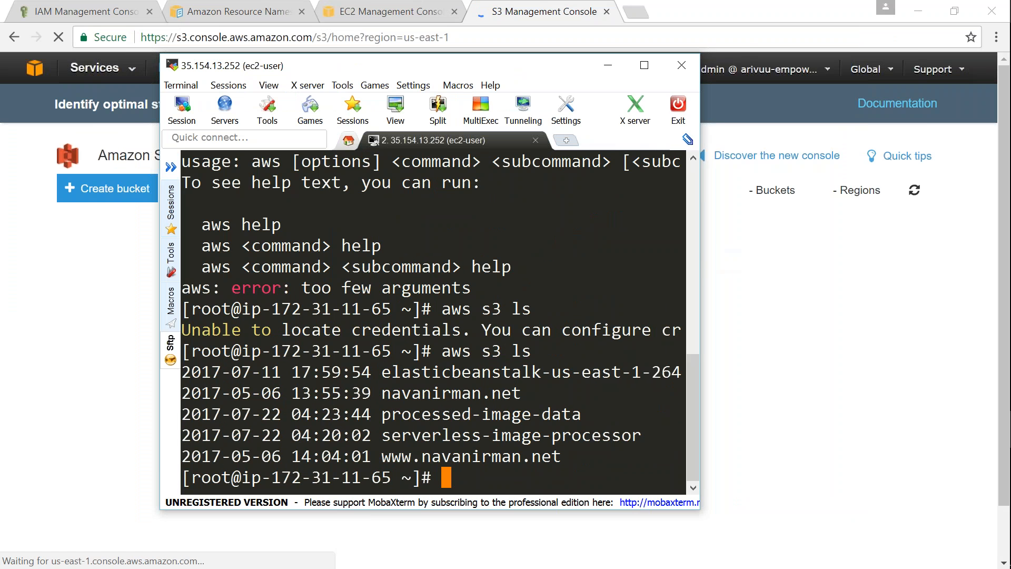
{"action": "left_click_drag", "start_coordinate": [851, 272], "coordinate": [933, 271]}
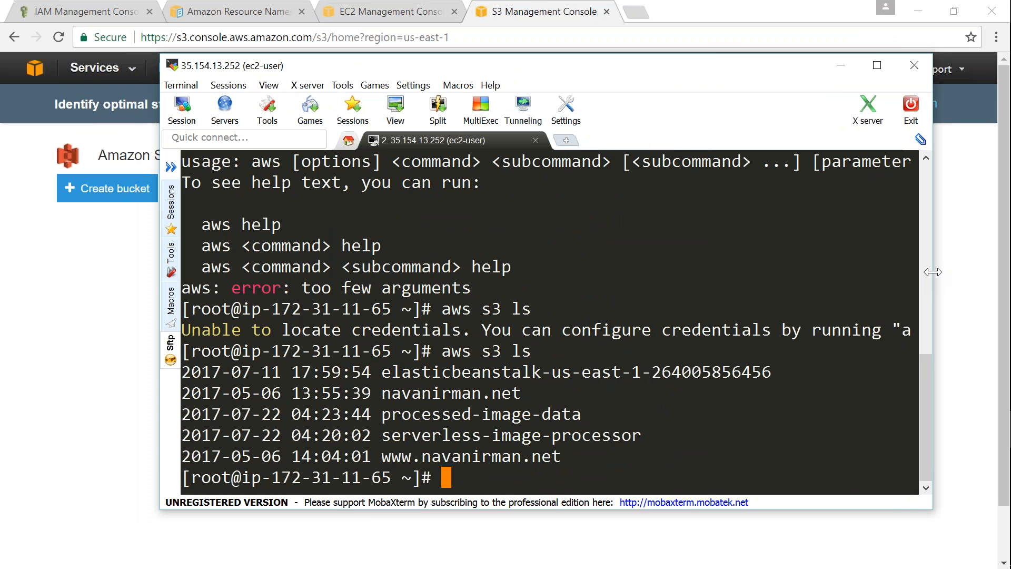
{"action": "type", "text": "clear"}
{"action": "key", "text": "Return"}
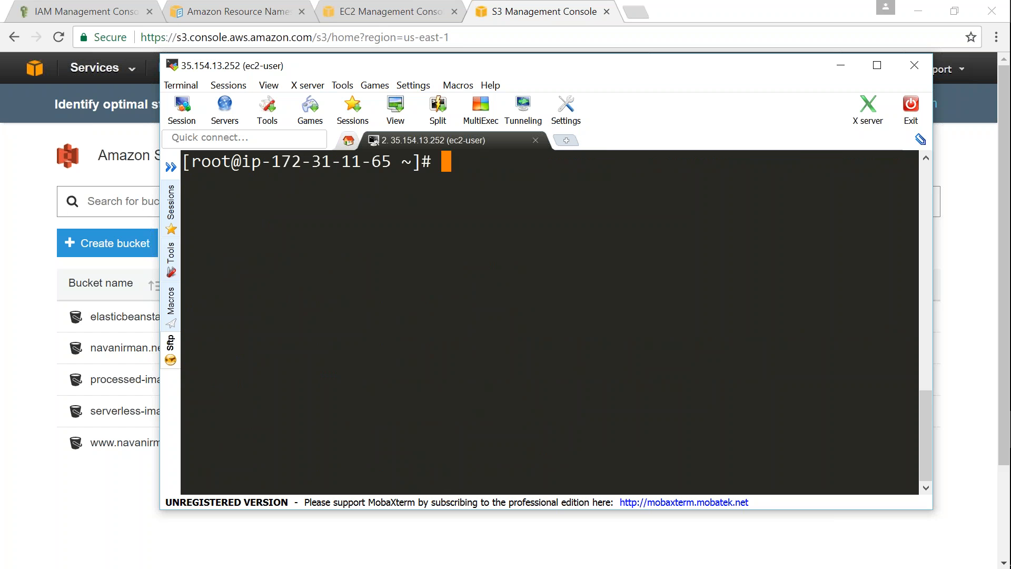
Shrink and reposition the terminal window so the bucket names in the S3 console stay readable beside it.
{"action": "left_click_drag", "start_coordinate": [489, 71], "coordinate": [570, 321]}
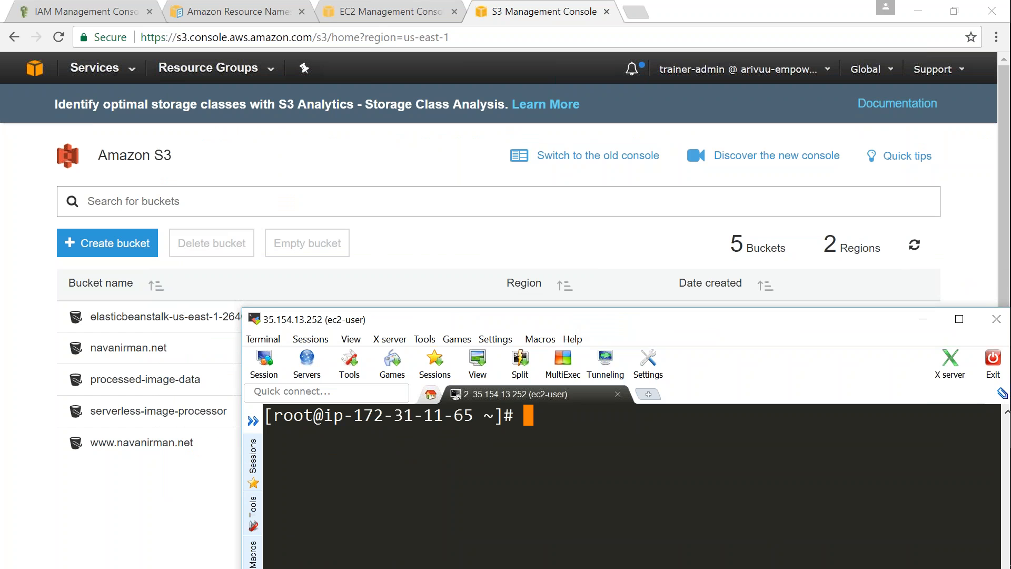
{"action": "left_click_drag", "start_coordinate": [242, 307], "coordinate": [418, 420]}
{"action": "left_click_drag", "start_coordinate": [598, 429], "coordinate": [522, 283]}
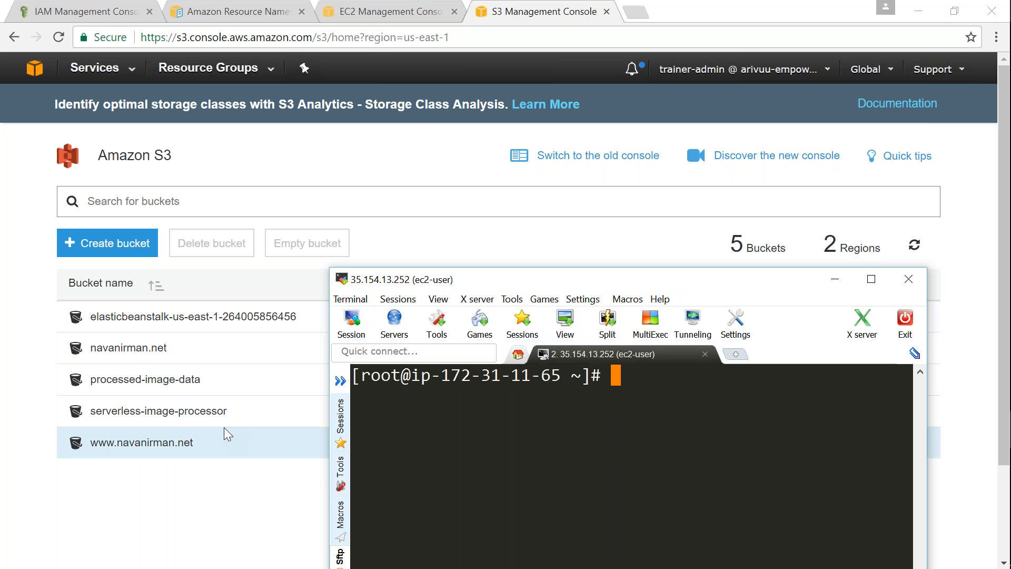
Run aws s3 ls and compare the listed bucket names with those in the S3 console.
{"action": "type", "text": "aws s3 ls"}
{"action": "key", "text": "Return"}
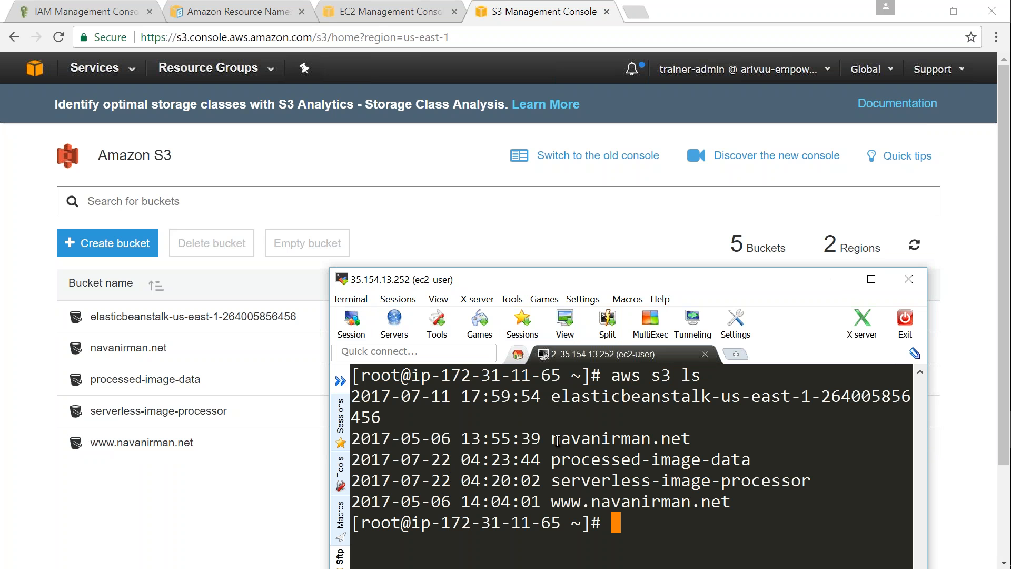
{"action": "left_click_drag", "start_coordinate": [552, 439], "coordinate": [687, 445]}
{"action": "left_click_drag", "start_coordinate": [549, 463], "coordinate": [640, 465]}
{"action": "left_click_drag", "start_coordinate": [552, 502], "coordinate": [914, 503]}
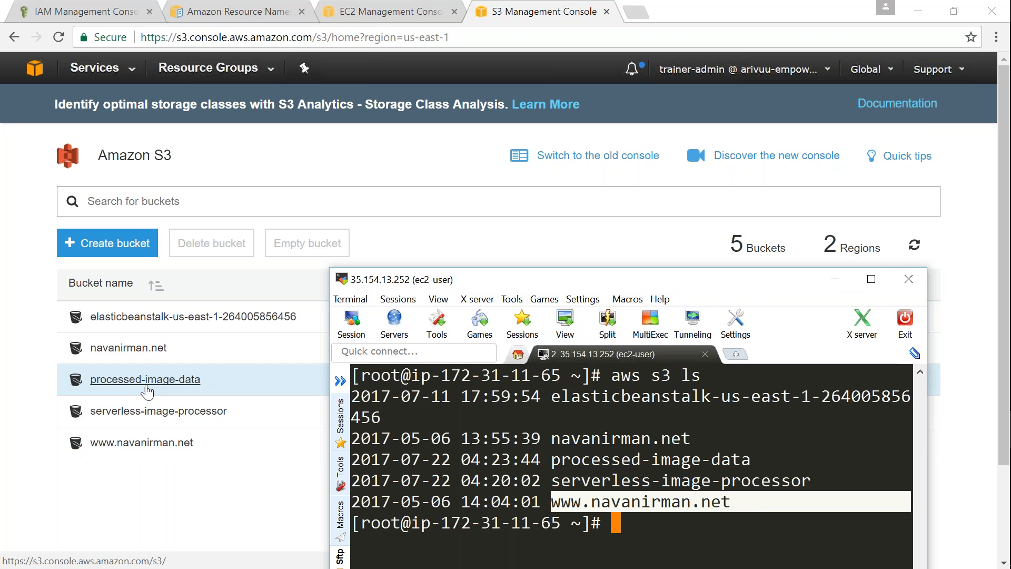
{"action": "left_click", "coordinate": [646, 533]}
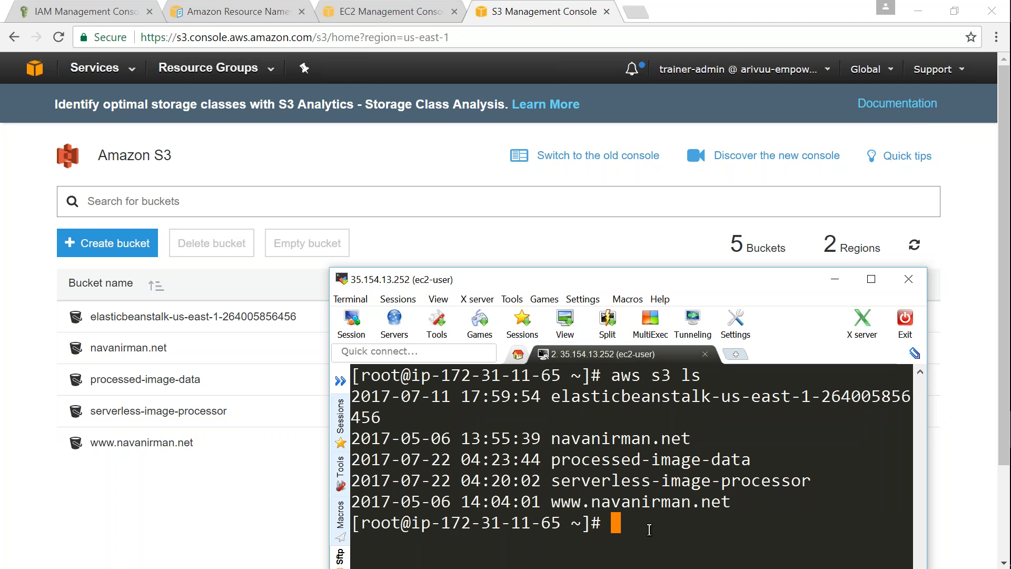
Try to create a bucket with the command aws s3 mb valaxy-role-demo-bucket, and move the terminal window higher.
{"action": "type", "text": "aws"}
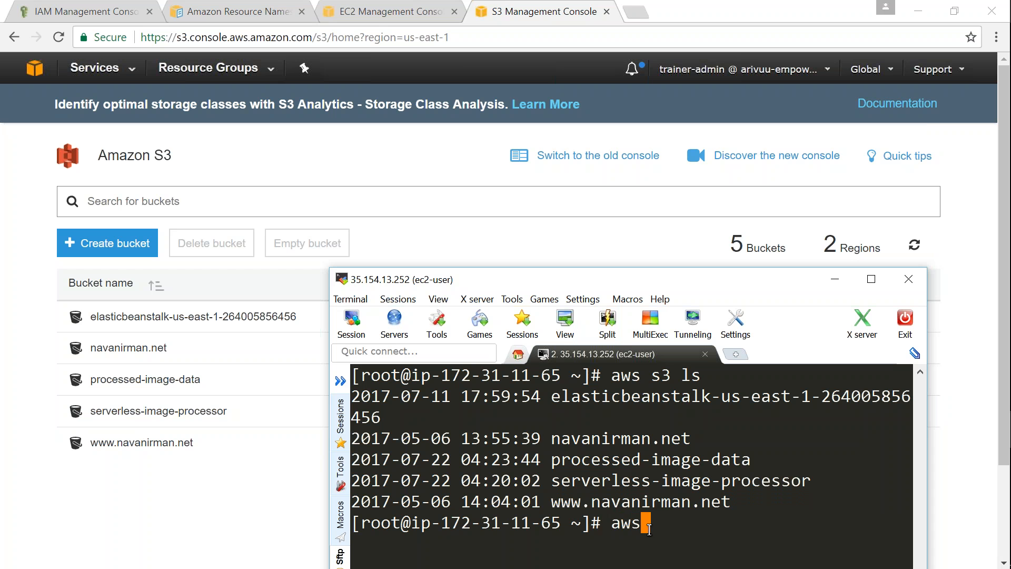
{"action": "type", "text": " s3 mk"}
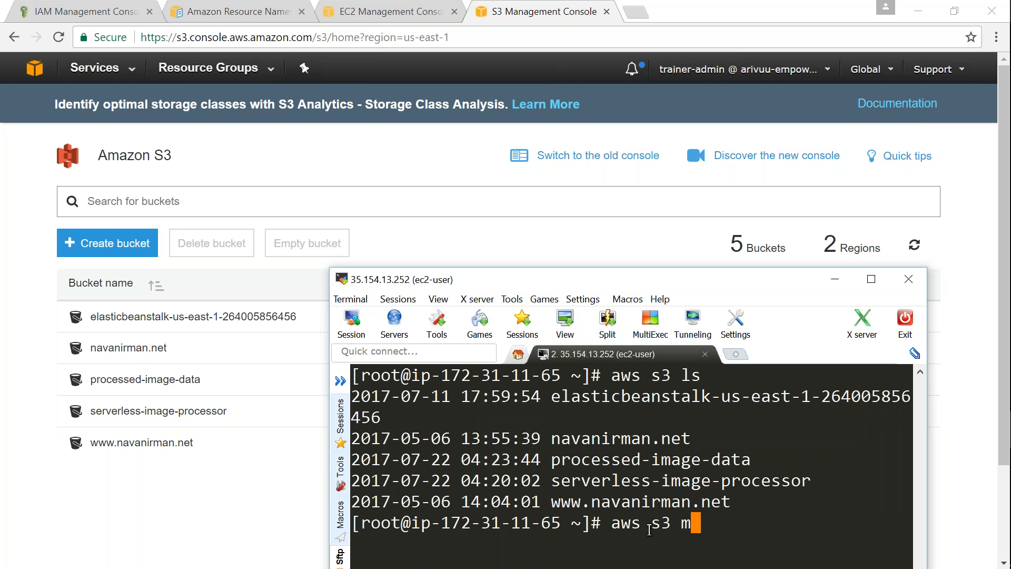
{"action": "key", "text": "BackSpace"}
{"action": "type", "text": "b Vla"}
{"action": "key", "text": "BackSpace"}
{"action": "key", "text": "BackSpace"}
{"action": "type", "text": "a"}
{"action": "key", "text": "BackSpace"}
{"action": "key", "text": "BackSpace"}
{"action": "type", "text": "valaxy-role-demo-b"}
{"action": "key", "text": "BackSpace"}
{"action": "key", "text": "BackSpace"}
{"action": "key", "text": "BackSpace"}
{"action": "key", "text": "BackSpace"}
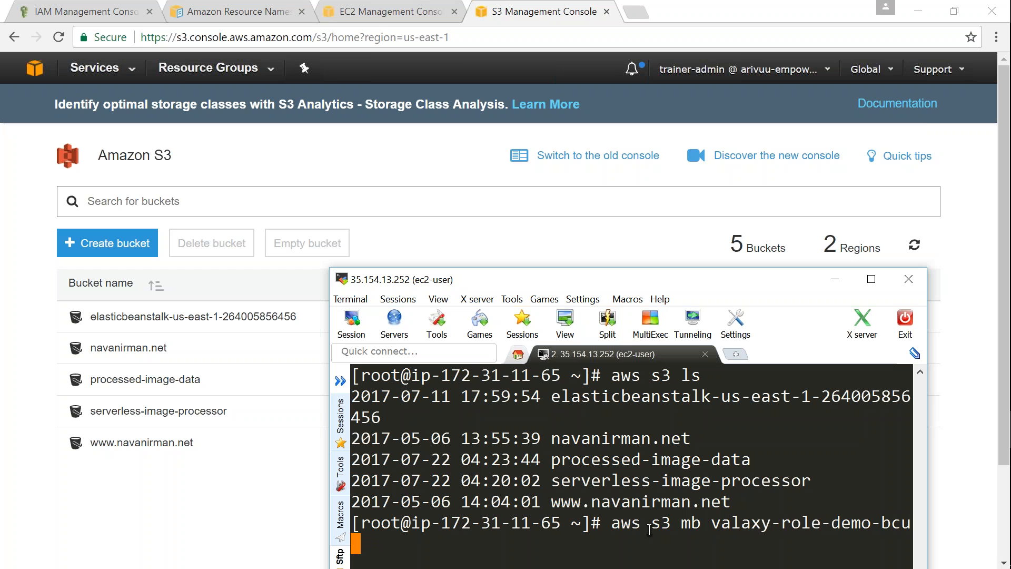
{"action": "type", "text": "ucket"}
{"action": "key", "text": "Return"}
{"action": "left_click_drag", "start_coordinate": [548, 280], "coordinate": [503, 170]}
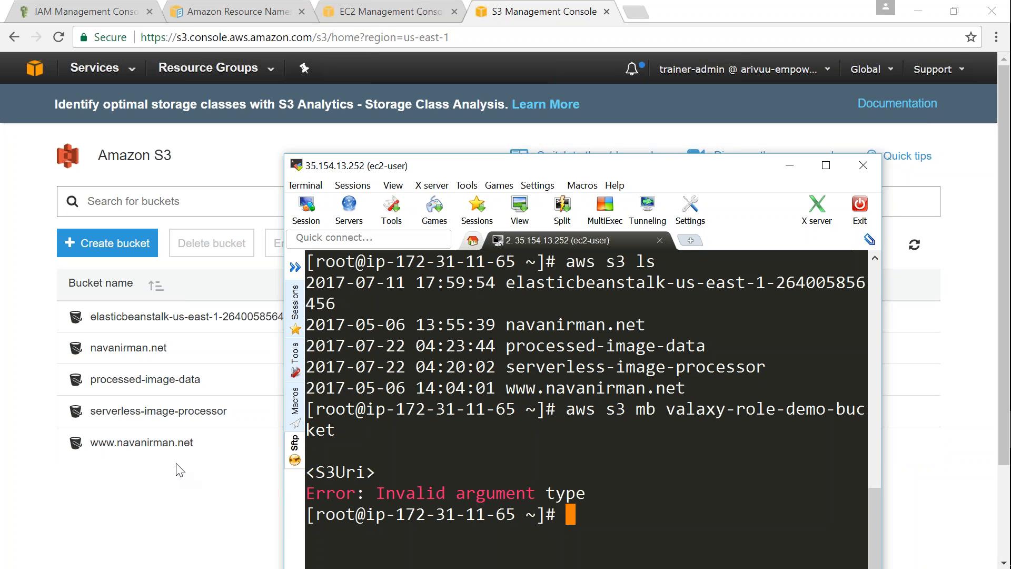
Recall the bucket creation command, add the s3:// prefix, and run aws s3 mb s3://valaxy-role-demo-bucket.
{"action": "key", "text": "Up"}
{"action": "key", "text": "Left"}
{"action": "key", "text": "Left"}
{"action": "key", "text": "Left"}
{"action": "key", "text": "Left"}
{"action": "key", "text": "Left"}
{"action": "key", "text": "Left"}
{"action": "key", "text": "Left"}
{"action": "key", "text": "Left"}
{"action": "key", "text": "Left"}
{"action": "key", "text": "Left"}
{"action": "key", "text": "Left"}
{"action": "key", "text": "Left"}
{"action": "key", "text": "Left"}
{"action": "key", "text": "Left"}
{"action": "key", "text": "Left"}
{"action": "key", "text": "Left"}
{"action": "key", "text": "Left"}
{"action": "key", "text": "Left"}
{"action": "key", "text": "Left"}
{"action": "key", "text": "Left"}
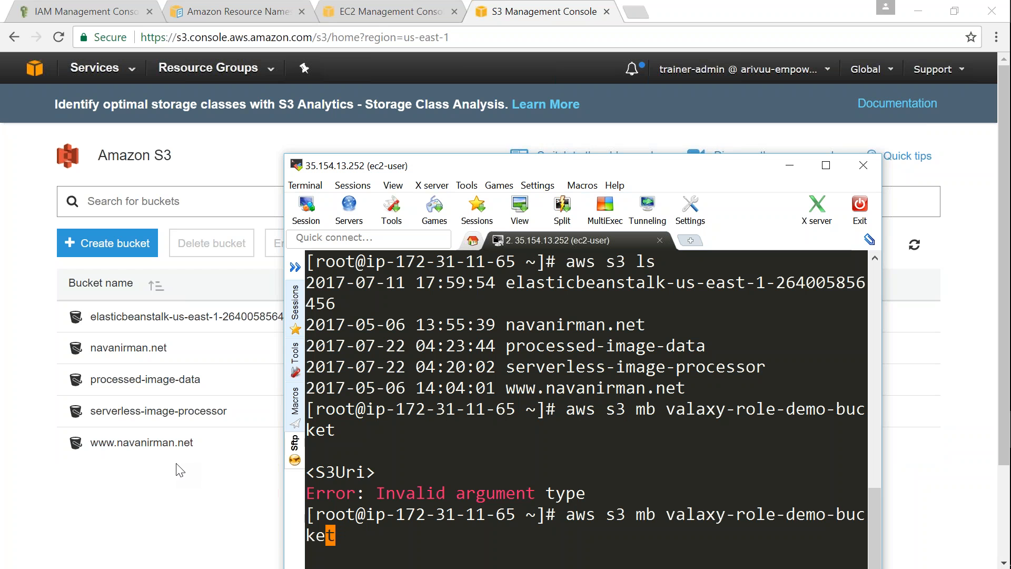
{"action": "key", "text": "Left"}
{"action": "type", "text": "s3://"}
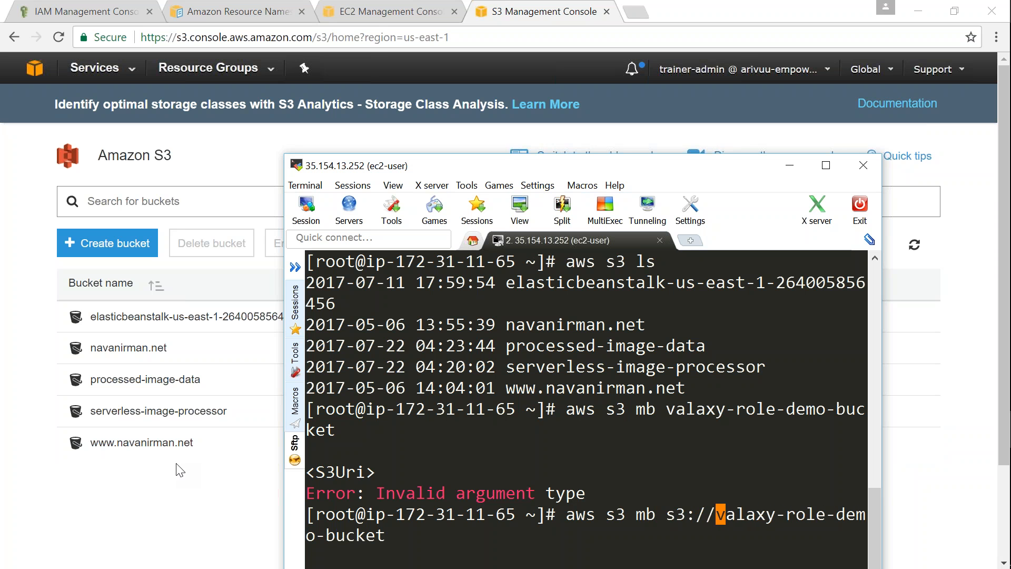
{"action": "key", "text": "Return"}
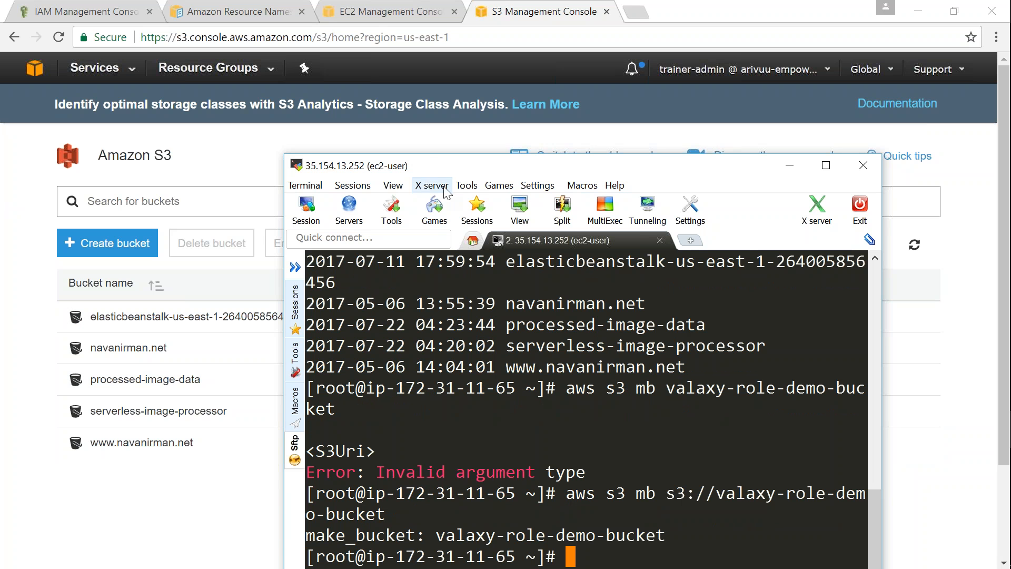
Bring the whole terminal window into view and examine the bucket creation command, its s3:// prefix, and its response.
{"action": "left_click_drag", "start_coordinate": [461, 164], "coordinate": [303, 82]}
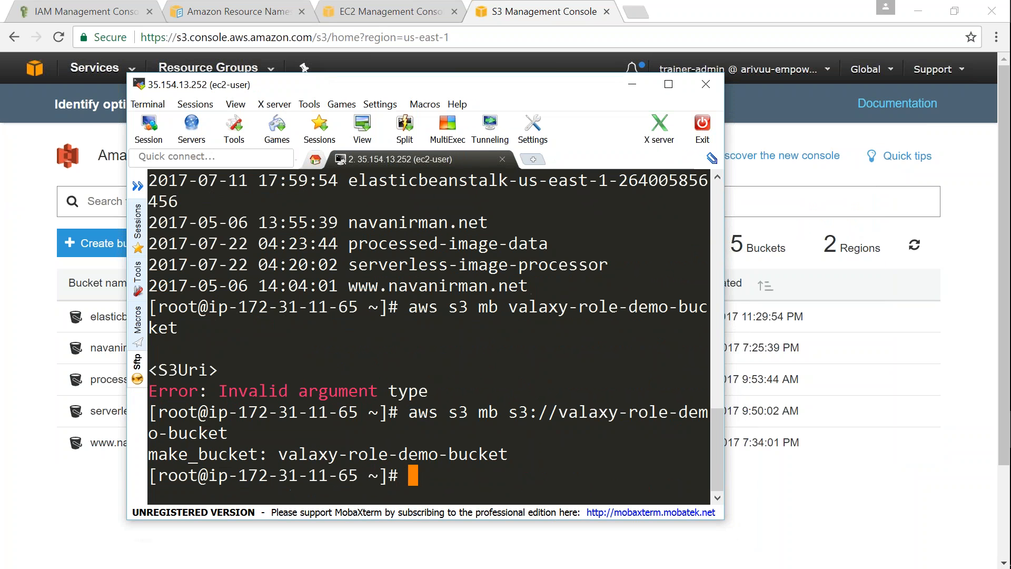
{"action": "left_click_drag", "start_coordinate": [410, 414], "coordinate": [548, 414]}
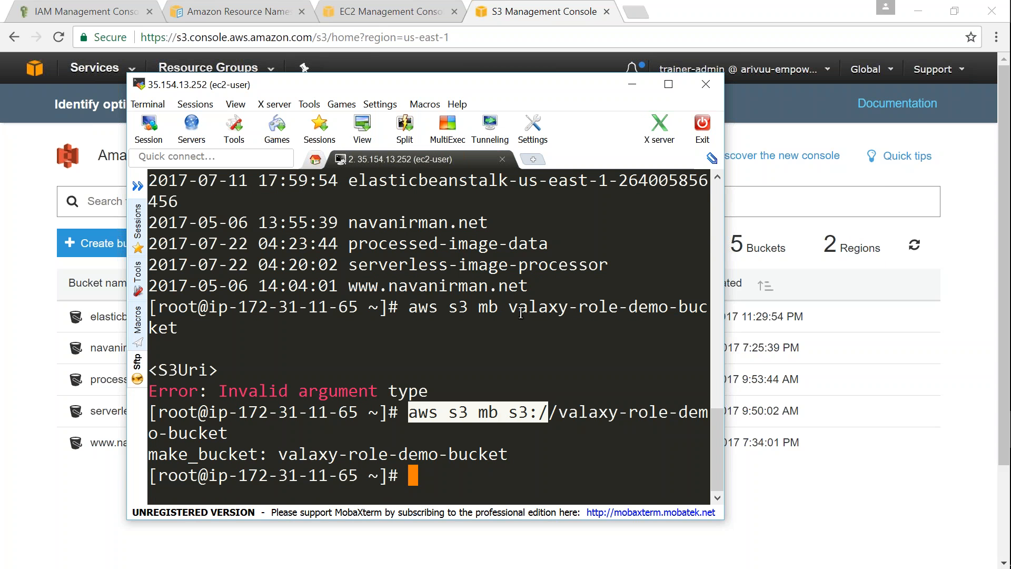
{"action": "left_click", "coordinate": [523, 389]}
{"action": "left_click_drag", "start_coordinate": [410, 414], "coordinate": [476, 414]}
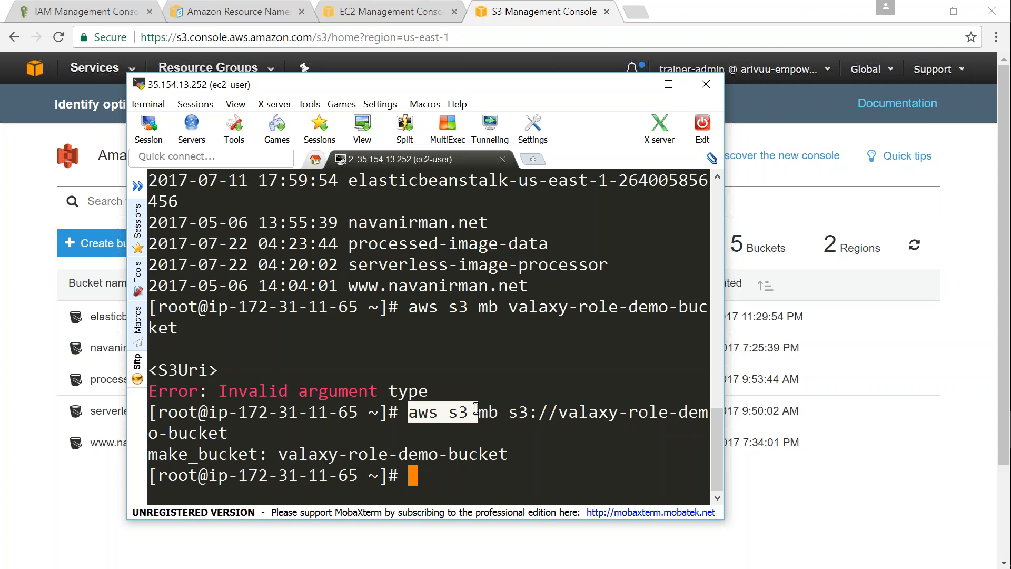
{"action": "scroll", "coordinate": [478, 411], "scroll_direction": "down", "scroll_amount": 3}
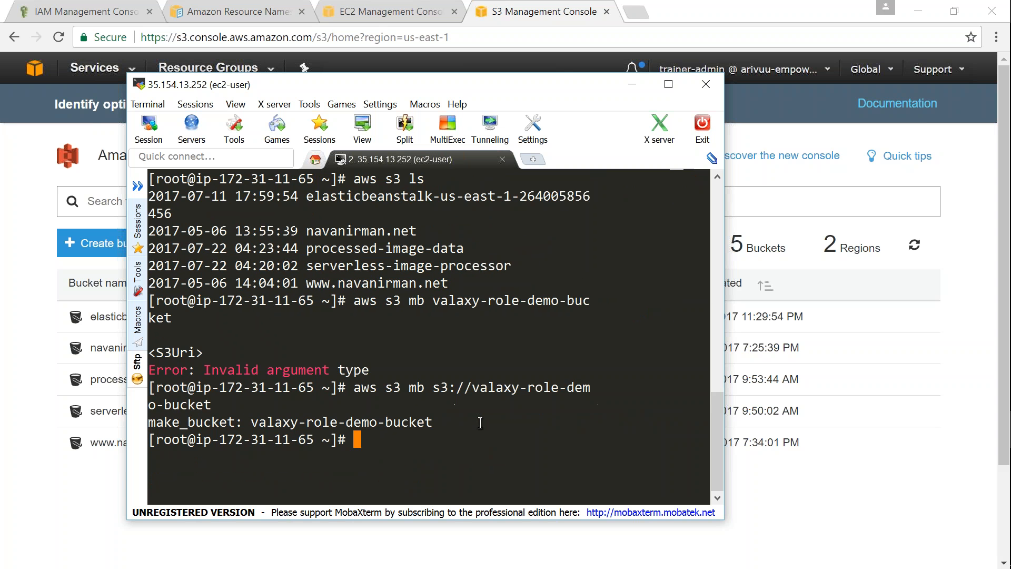
{"action": "scroll", "coordinate": [480, 423], "scroll_direction": "up", "scroll_amount": 2}
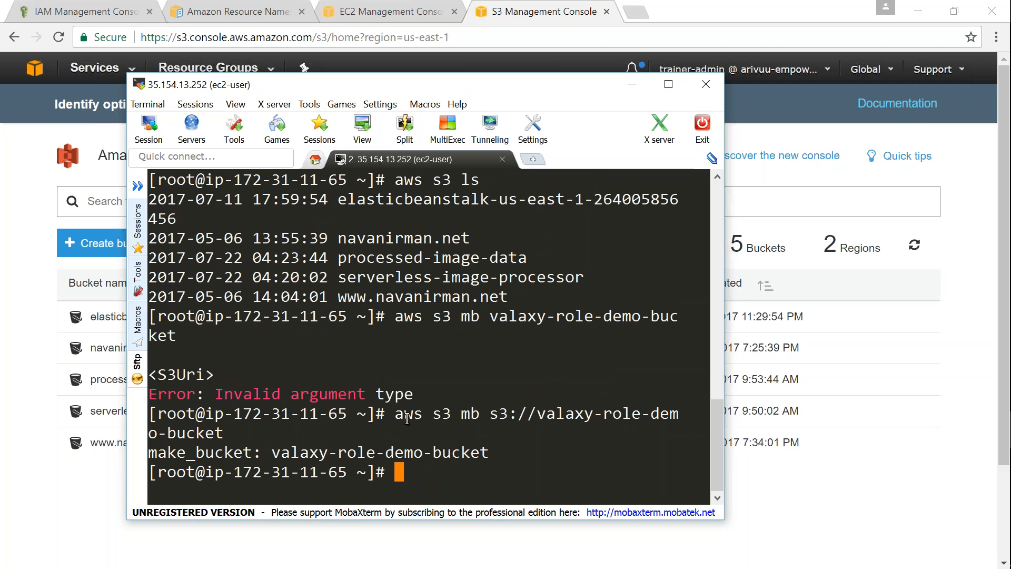
{"action": "left_click_drag", "start_coordinate": [399, 420], "coordinate": [518, 415]}
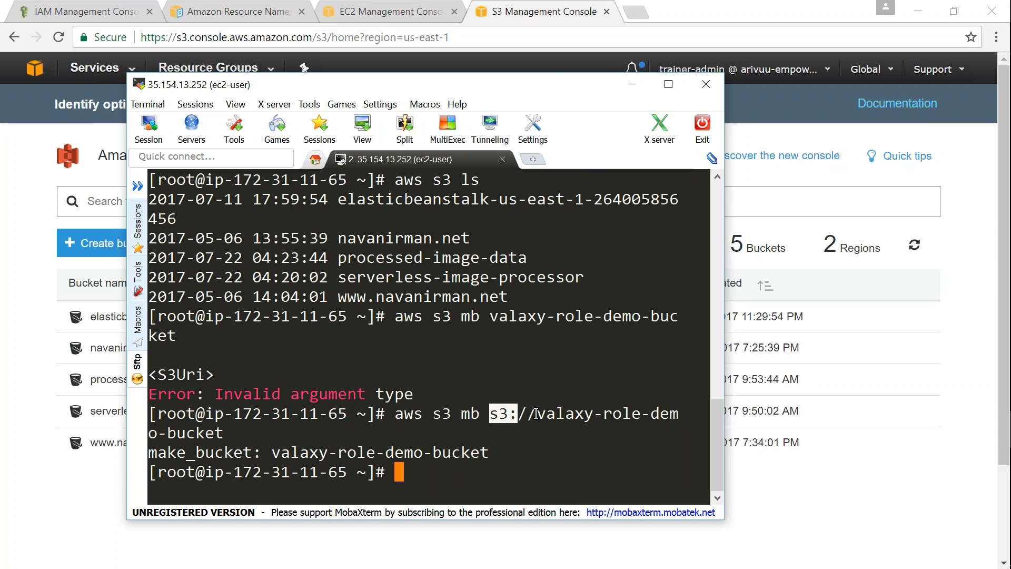
{"action": "double_click", "coordinate": [542, 413]}
{"action": "left_click", "coordinate": [241, 427]}
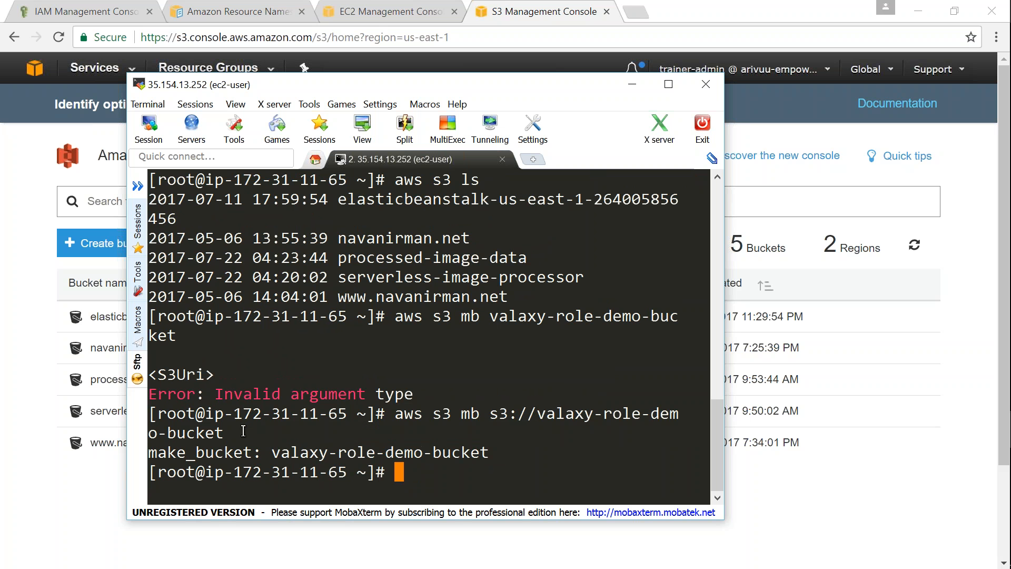
{"action": "left_click_drag", "start_coordinate": [493, 453], "coordinate": [271, 452]}
{"action": "key", "text": "ctrl+c"}
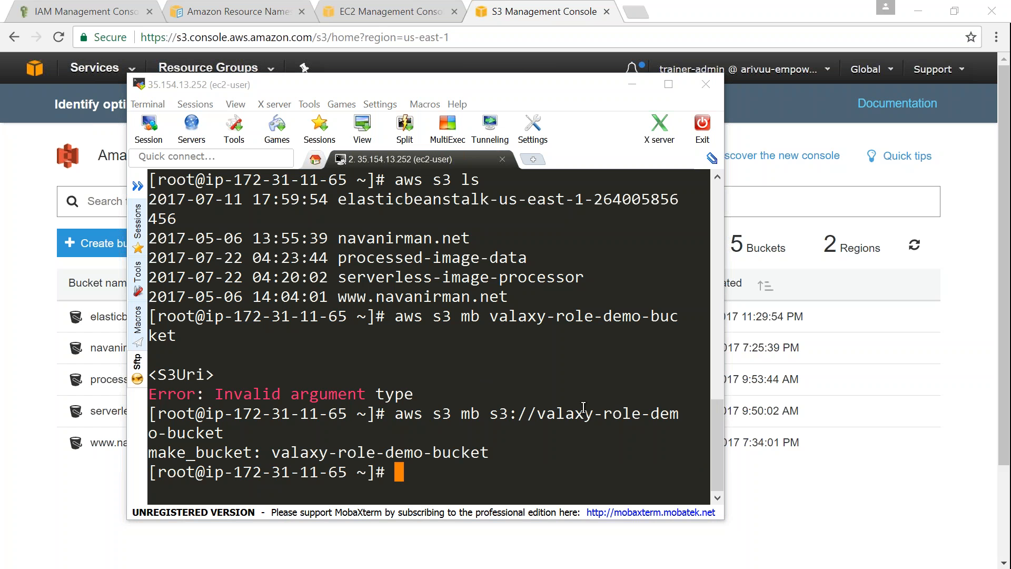
Reduce the terminal text size, change to the /tmp directory, and list its contents with ls -lrt.
{"action": "scroll", "coordinate": [574, 385], "scroll_direction": "down", "scroll_amount": 3}
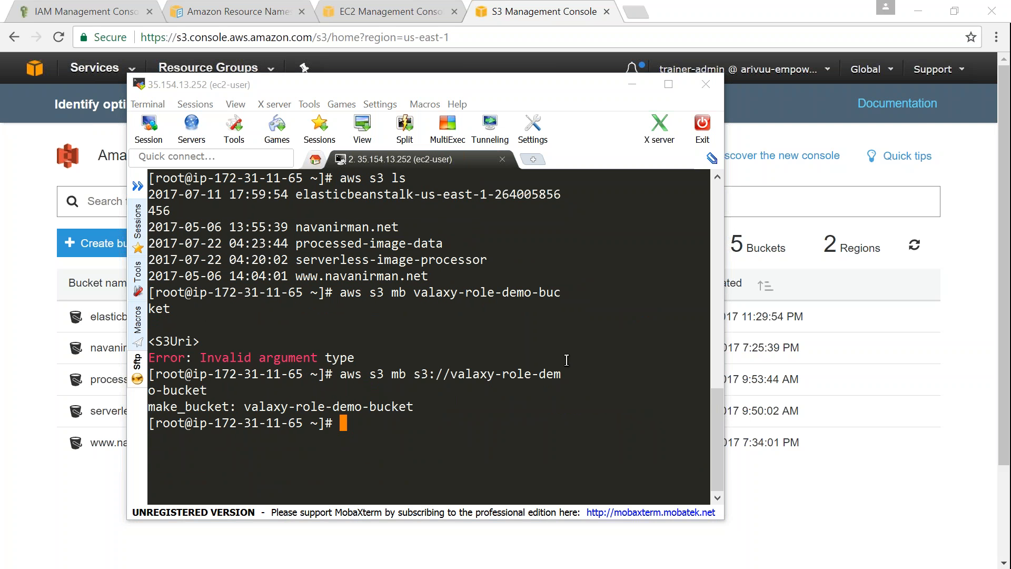
{"action": "left_click", "coordinate": [566, 359]}
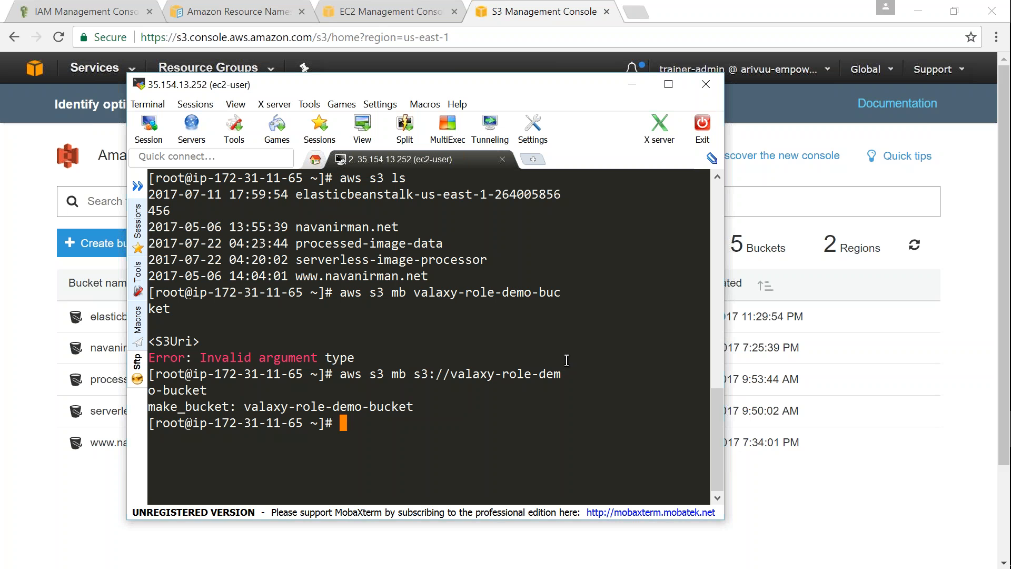
{"action": "type", "text": "cd /tmp"}
{"action": "key", "text": "Return"}
{"action": "type", "text": "ls -lrt"}
{"action": "key", "text": "Return"}
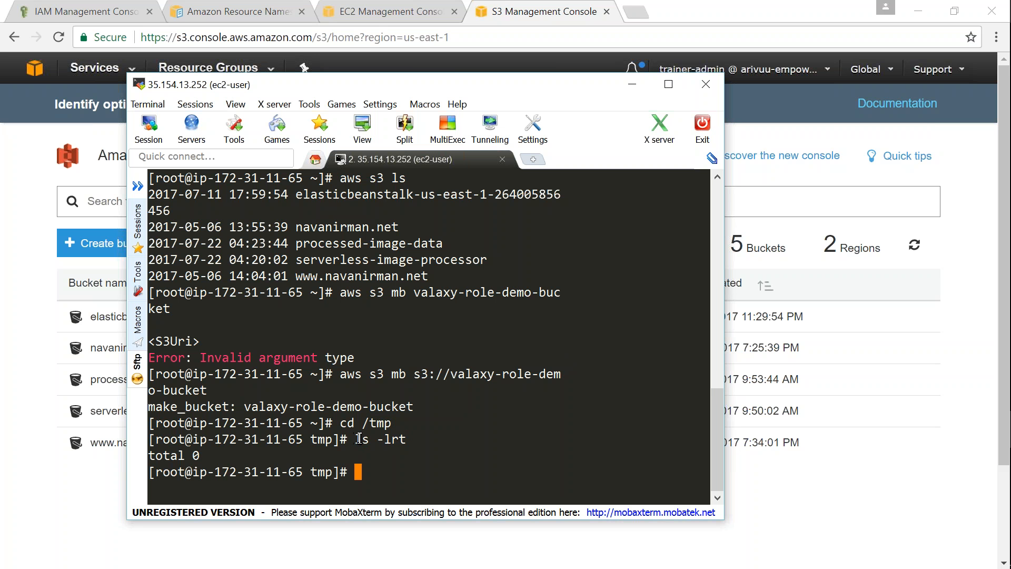
Write "Welcome to Valaxy Role Demo" into index.html using echo with >> redirection, and list the directory with ls -lrt.
{"action": "left_click_drag", "start_coordinate": [355, 440], "coordinate": [405, 440]}
{"action": "left_click", "coordinate": [408, 466]}
{"action": "type", "text": "echo \"Welcome to Vlaa"}
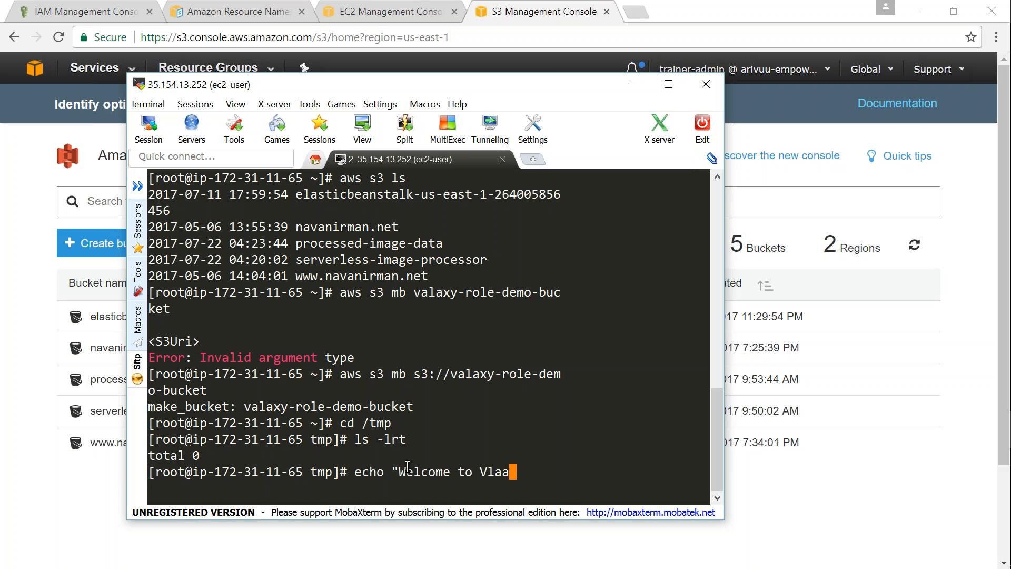
{"action": "type", "text": "xy Role De"}
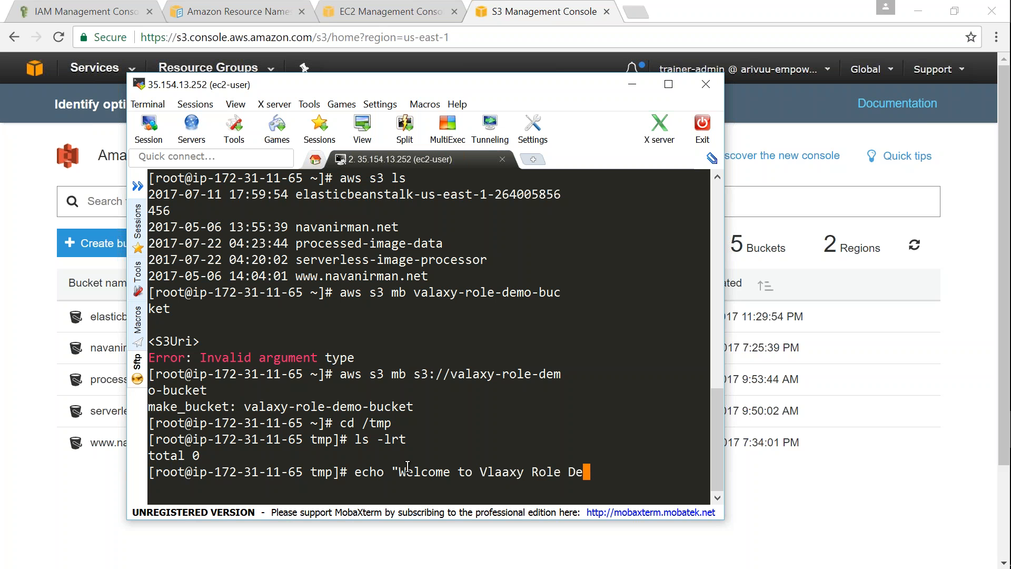
{"action": "type", "text": "mo"}
{"action": "key", "text": "Left"}
{"action": "key", "text": "Left"}
{"action": "key", "text": "Left"}
{"action": "key", "text": "Left"}
{"action": "key", "text": "Left"}
{"action": "key", "text": "Left"}
{"action": "key", "text": "Left"}
{"action": "key", "text": "Left"}
{"action": "key", "text": "Left"}
{"action": "key", "text": "Left"}
{"action": "key", "text": "Left"}
{"action": "key", "text": "Left"}
{"action": "key", "text": "Left"}
{"action": "key", "text": "Left"}
{"action": "key", "text": "Left"}
{"action": "type", "text": "a"}
{"action": "key", "text": "Right"}
{"action": "key", "text": "Right"}
{"action": "key", "text": "BackSpace"}
{"action": "key", "text": "Right"}
{"action": "key", "text": "Right"}
{"action": "key", "text": "Right"}
{"action": "key", "text": "Right"}
{"action": "key", "text": "Right"}
{"action": "key", "text": "Right"}
{"action": "key", "text": "Right"}
{"action": "key", "text": "Right"}
{"action": "key", "text": "Right"}
{"action": "key", "text": "Right"}
{"action": "key", "text": "Right"}
{"action": "key", "text": "Right"}
{"action": "key", "text": "Right"}
{"action": "type", "text": "\" >>  index.h"}
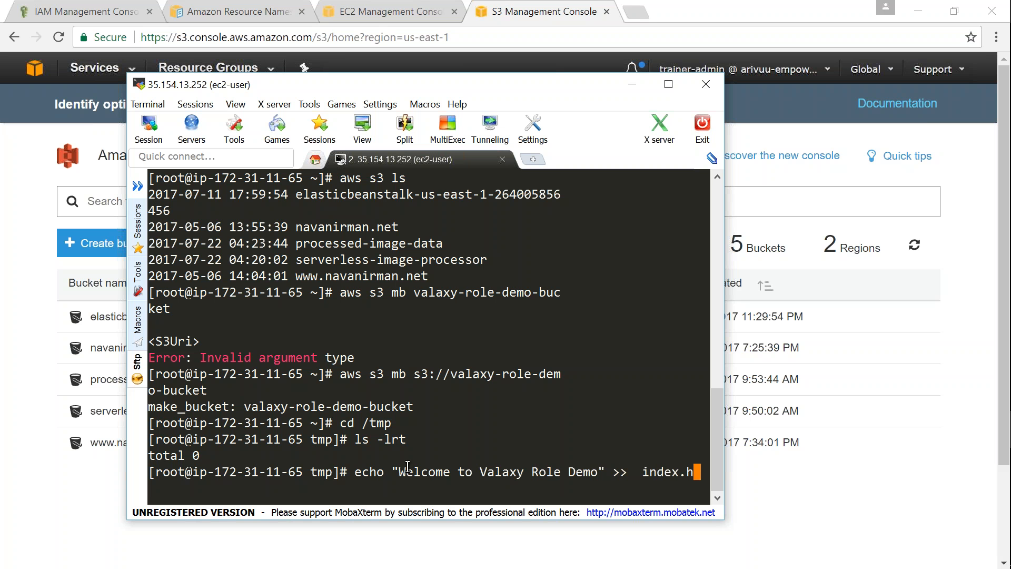
{"action": "type", "text": "tml"}
{"action": "key", "text": "Return"}
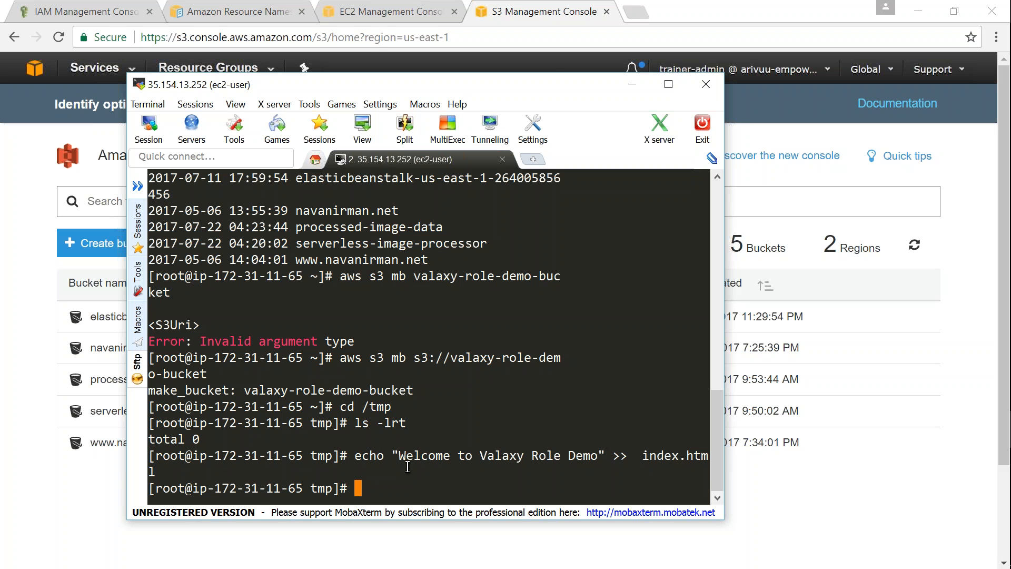
{"action": "type", "text": "ls -lrt"}
{"action": "key", "text": "Return"}
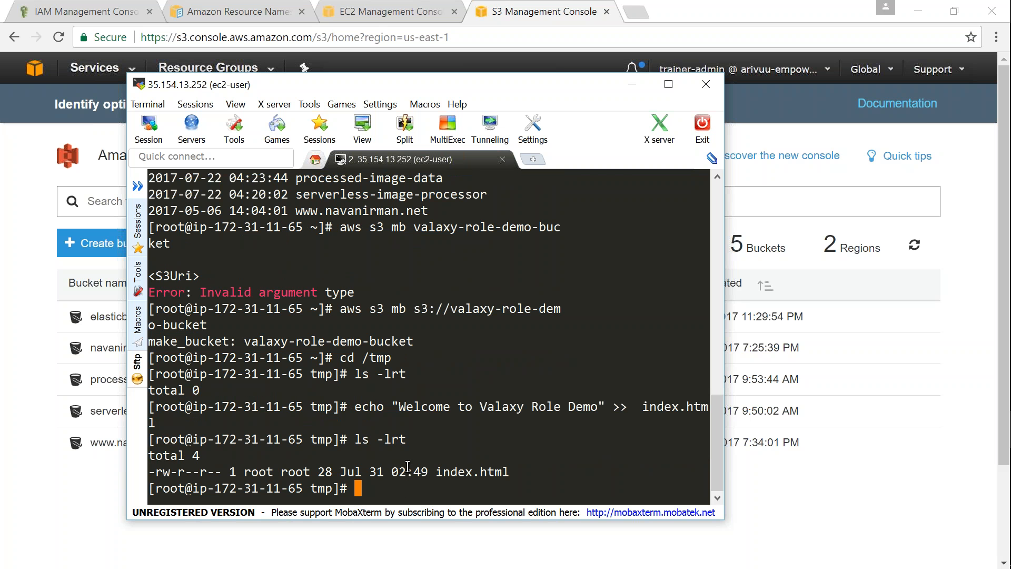
Upload index.html to the new bucket by running aws s3 cp index.html s3://valaxy-role-demo-bucket.
{"action": "type", "text": "aws s3 cp"}
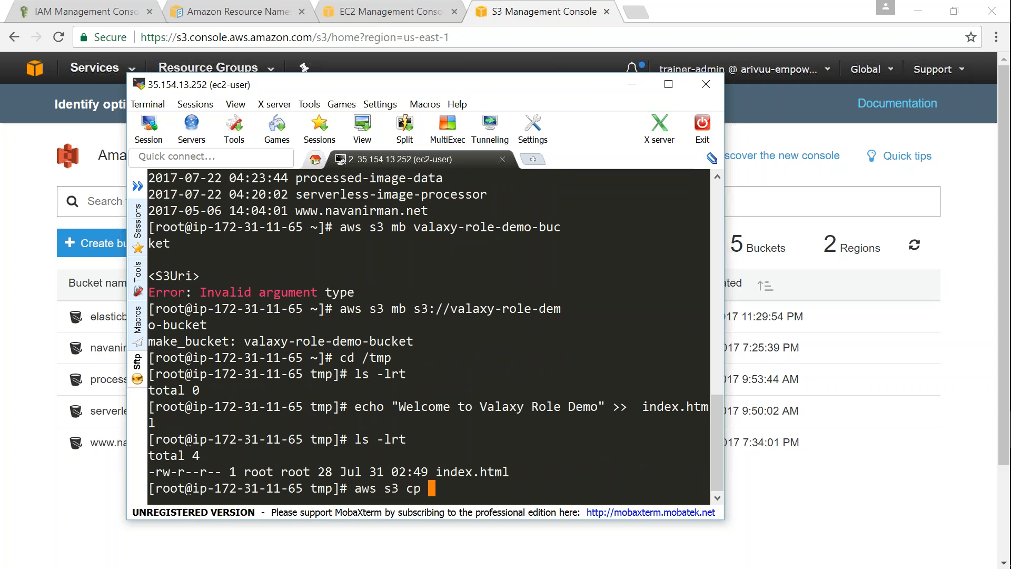
{"action": "double_click", "coordinate": [669, 408]}
{"action": "right_click", "coordinate": [576, 455]}
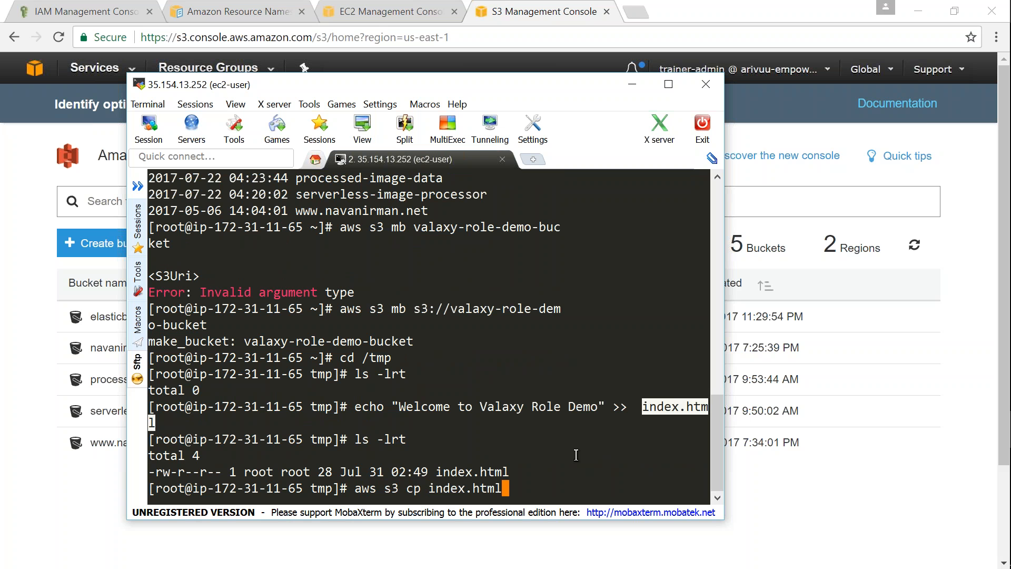
{"action": "left_click_drag", "start_coordinate": [414, 309], "coordinate": [445, 307]}
{"action": "right_click", "coordinate": [445, 307]}
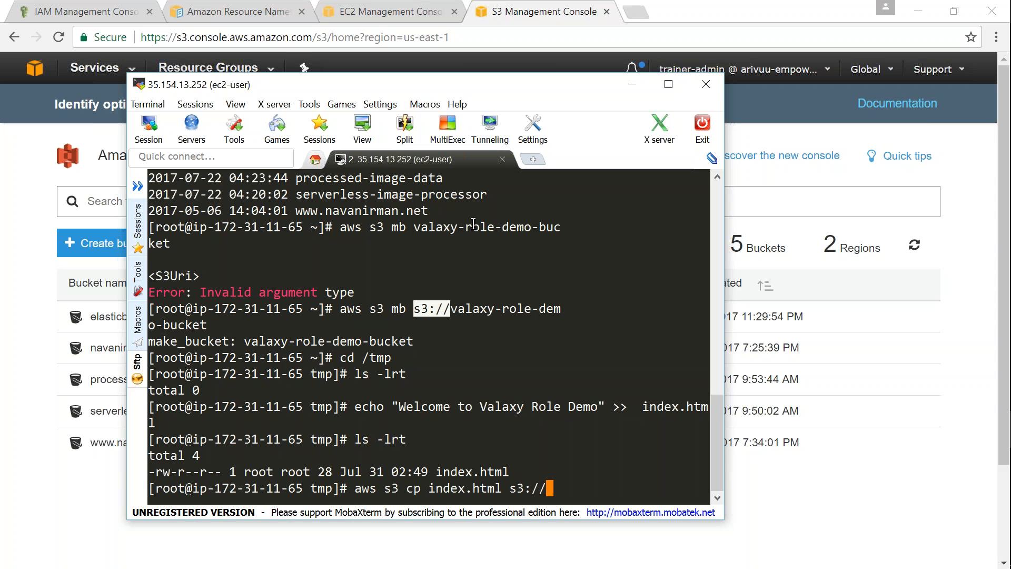
{"action": "left_click_drag", "start_coordinate": [244, 341], "coordinate": [407, 344]}
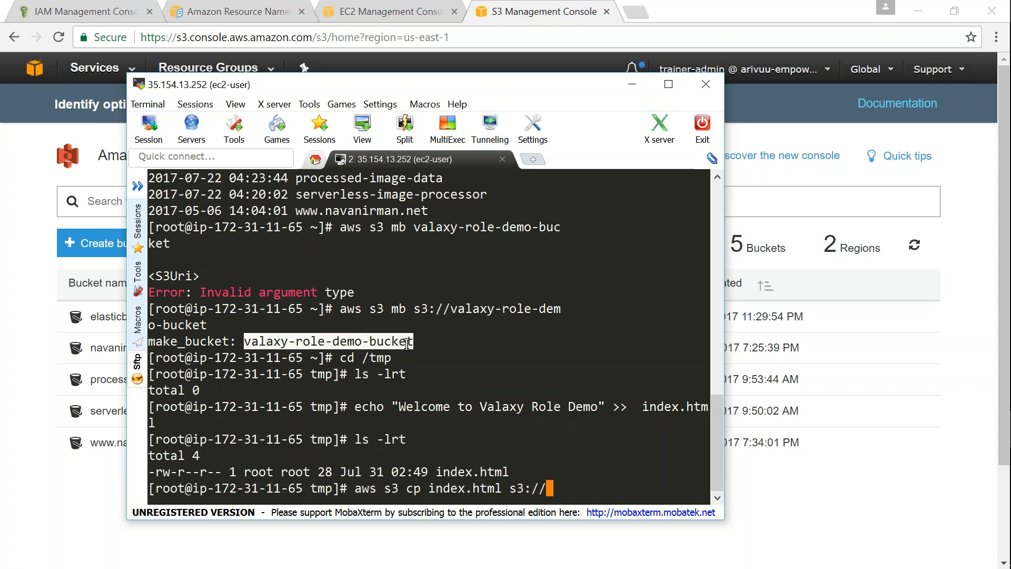
{"action": "right_click", "coordinate": [444, 332]}
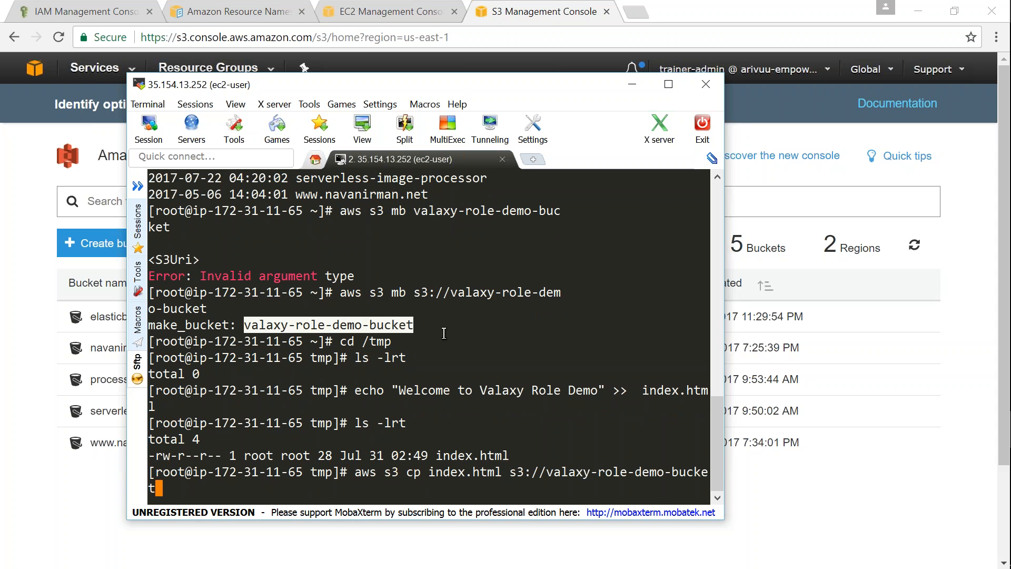
{"action": "key", "text": "Return"}
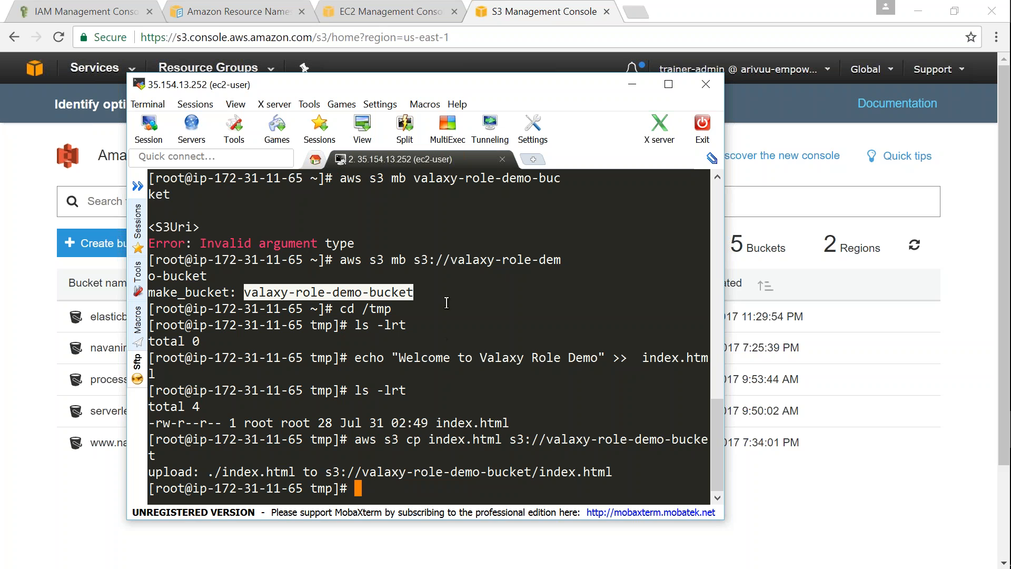
Switch to the S3 console in the browser, refresh the bucket list, and open valaxy-role-demo-bucket.
{"action": "left_click", "coordinate": [11, 340]}
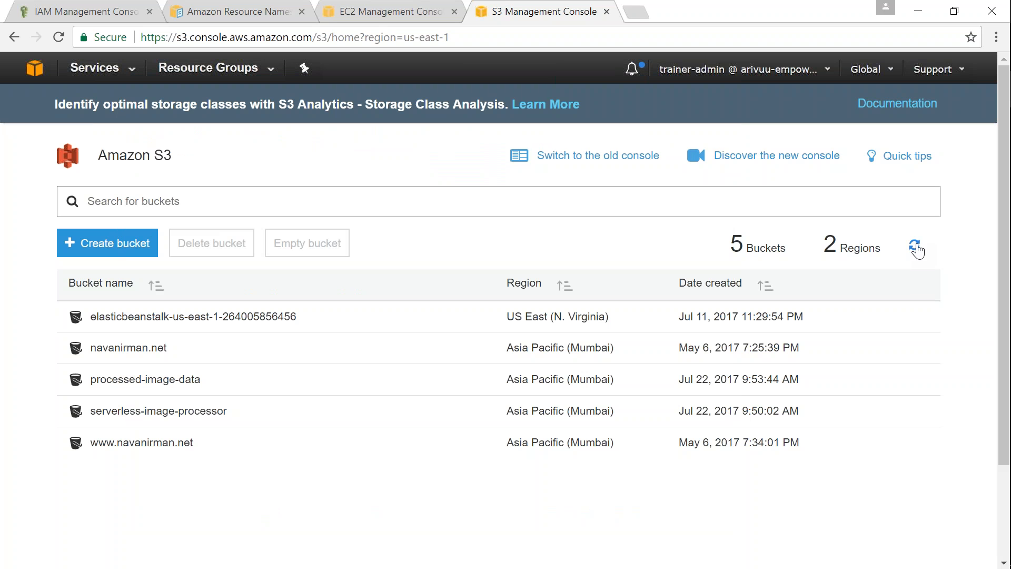
{"action": "left_click", "coordinate": [915, 245]}
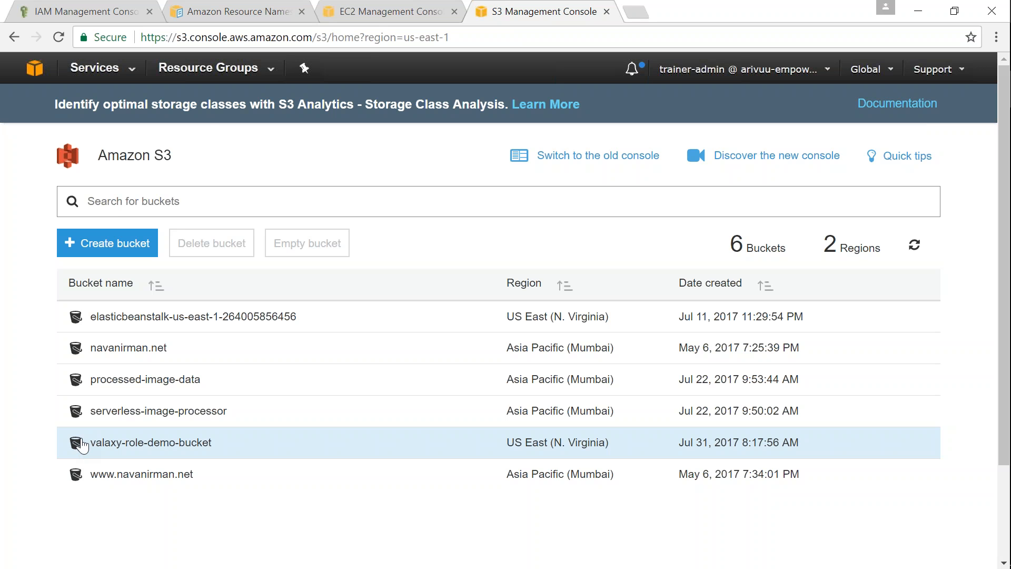
{"action": "left_click", "coordinate": [114, 443]}
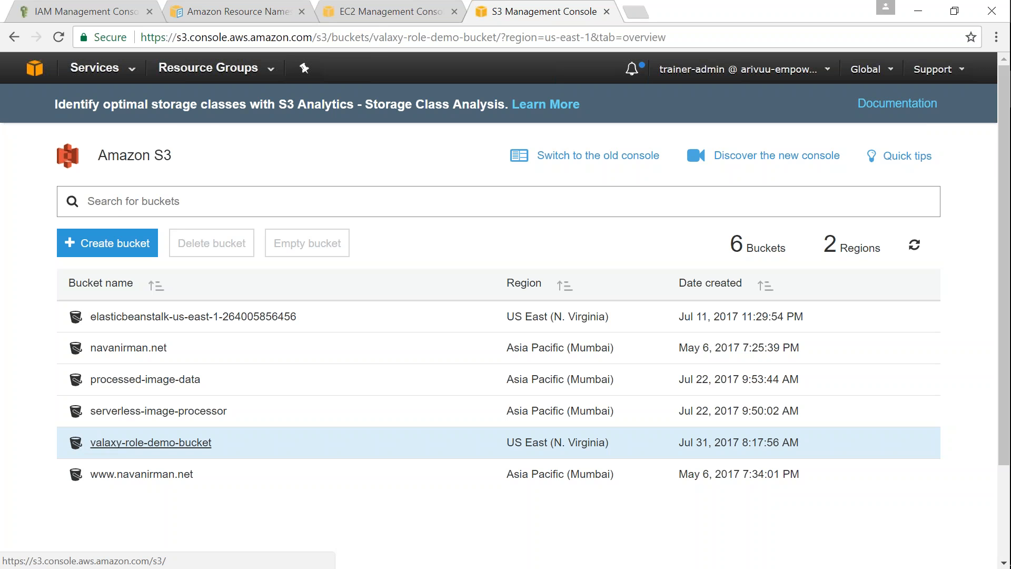
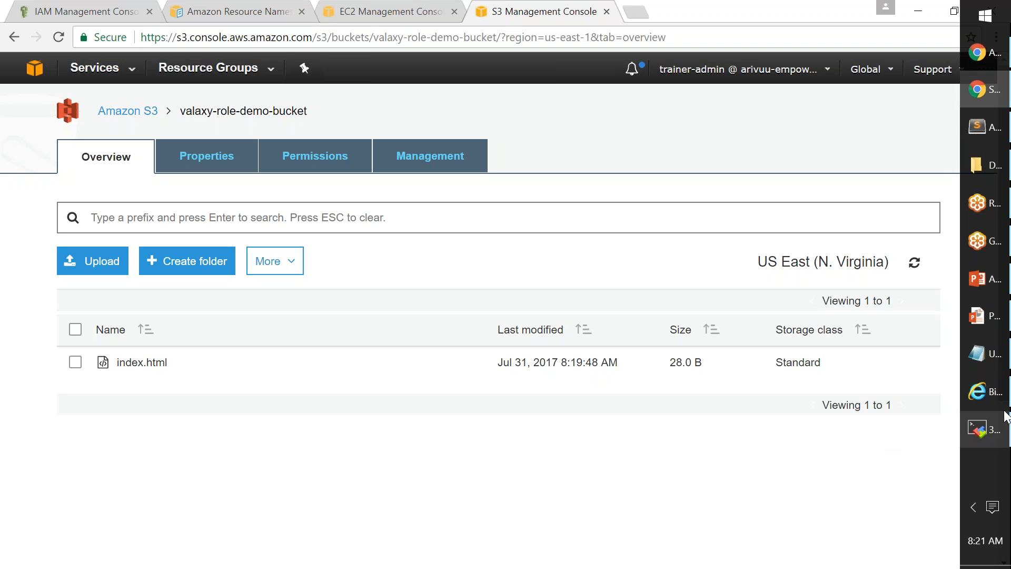
Return to the MobaXterm terminal and try to remove the bucket with aws s3 rb s3://valaxy-role-demo-bucket.
{"action": "left_click", "coordinate": [968, 429]}
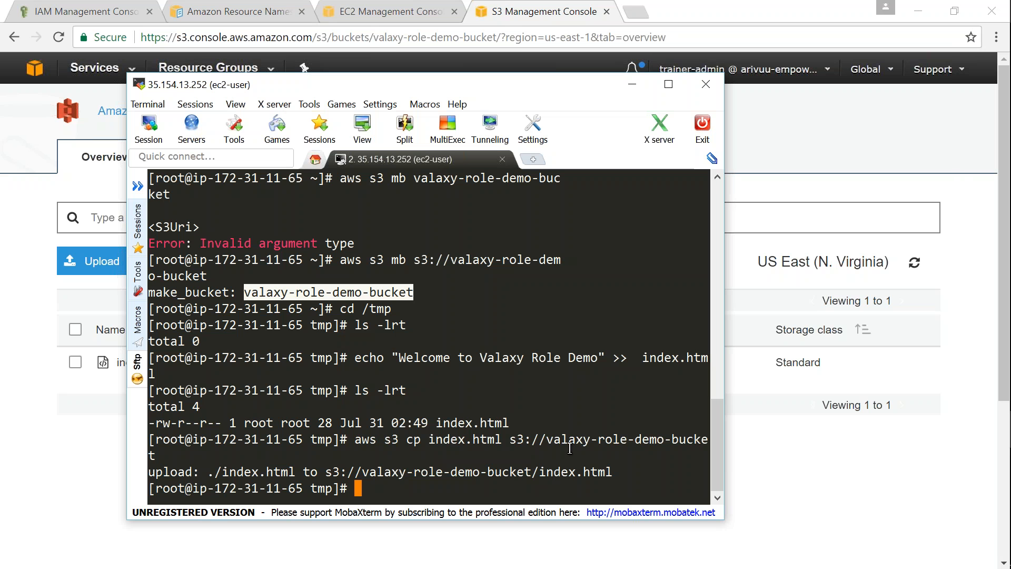
{"action": "left_click", "coordinate": [531, 306]}
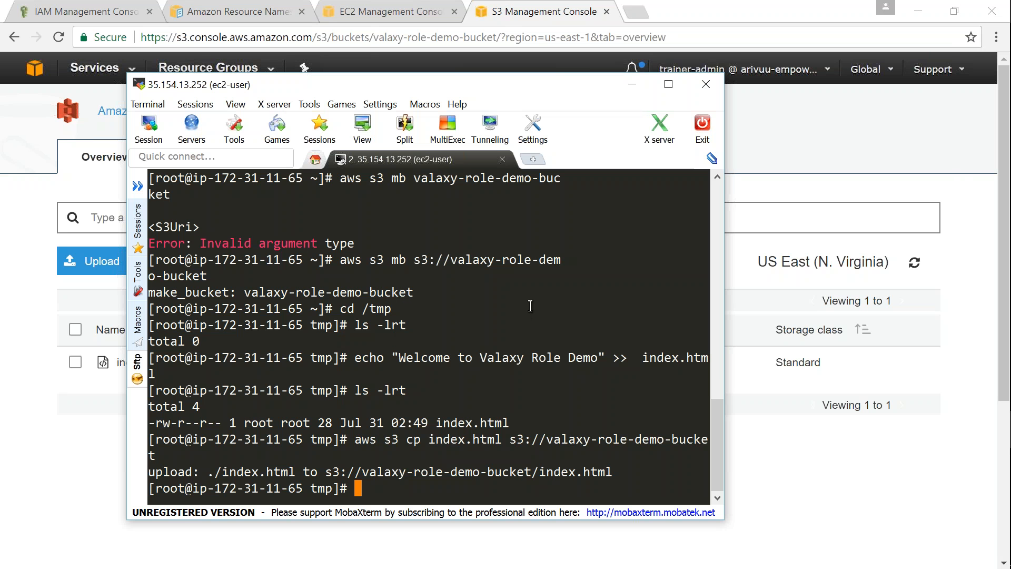
{"action": "left_click_drag", "start_coordinate": [343, 259], "coordinate": [386, 258]}
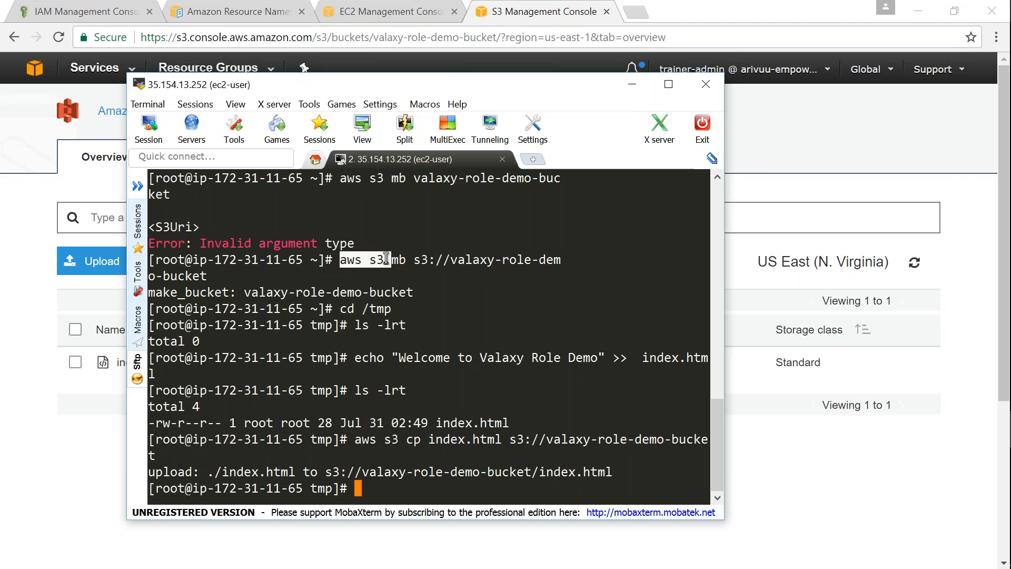
{"action": "right_click", "coordinate": [386, 258]}
{"action": "type", "text": "rb"}
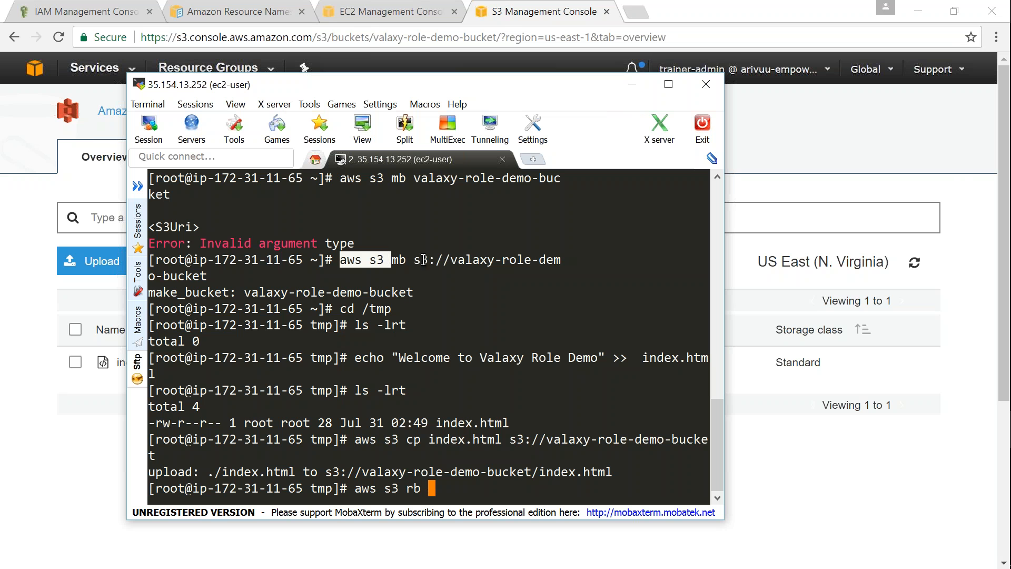
{"action": "left_click_drag", "start_coordinate": [414, 260], "coordinate": [448, 260]}
{"action": "right_click", "coordinate": [448, 260]}
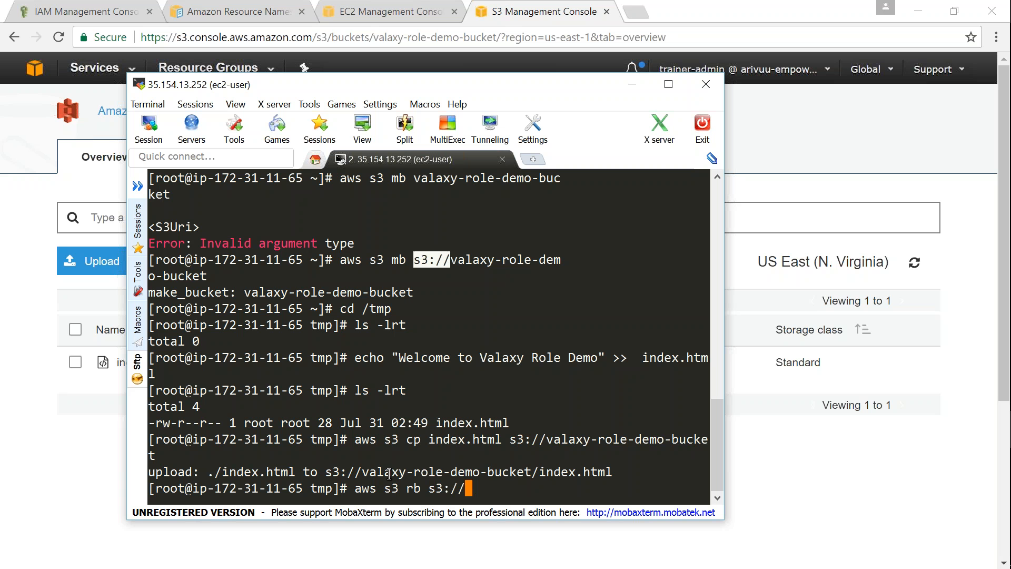
{"action": "left_click_drag", "start_coordinate": [364, 475], "coordinate": [526, 475]}
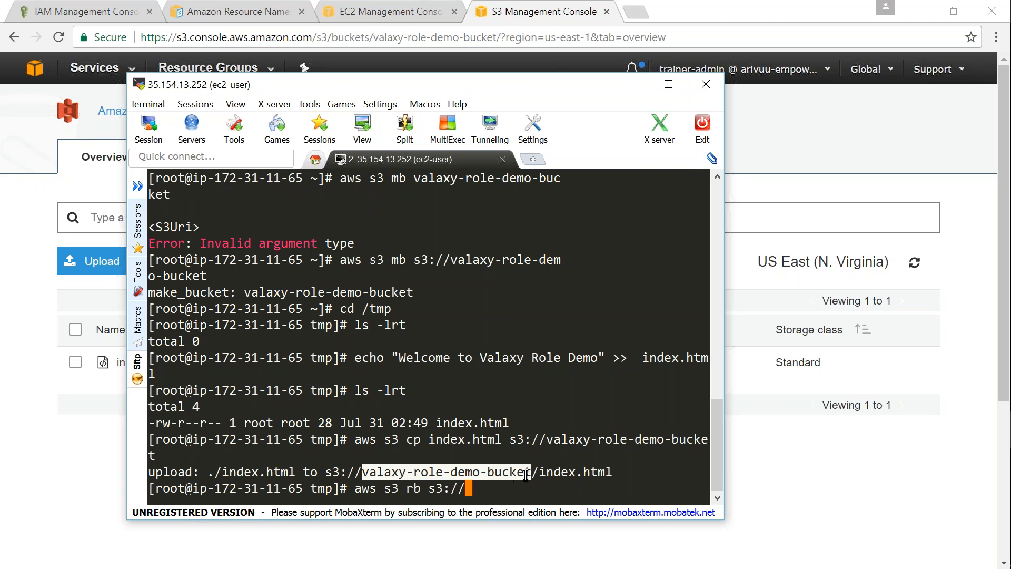
{"action": "right_click", "coordinate": [526, 474]}
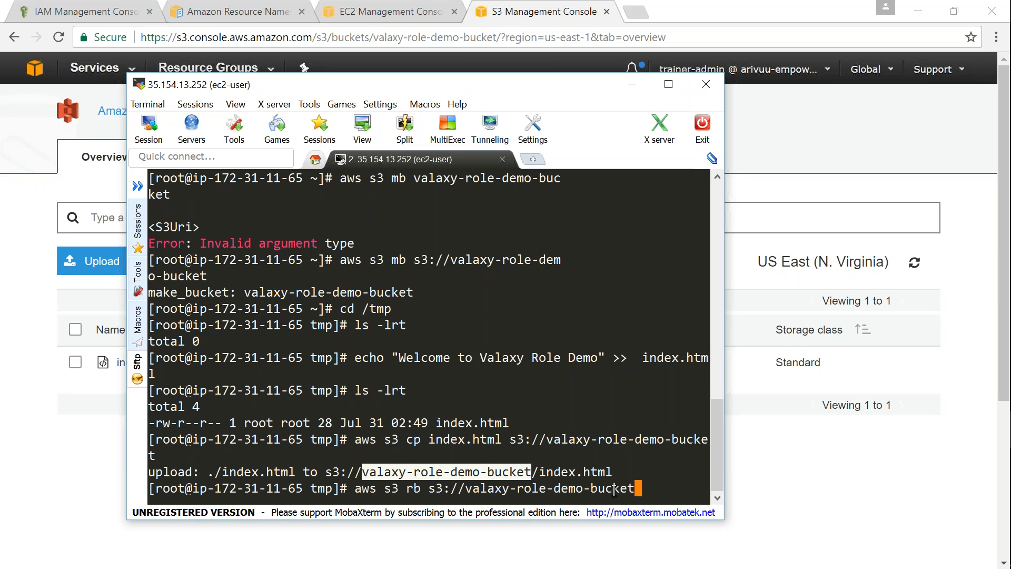
{"action": "key", "text": "Return"}
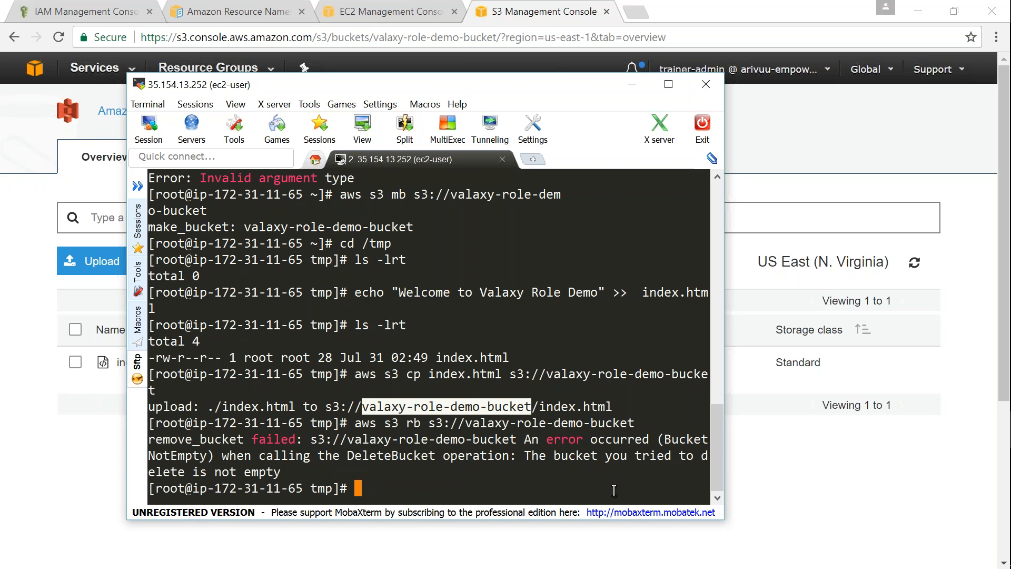
Compare the bucket's contents in the S3 console with the removal command's response, and minimize the terminal window.
{"action": "key", "text": "alt+Tab"}
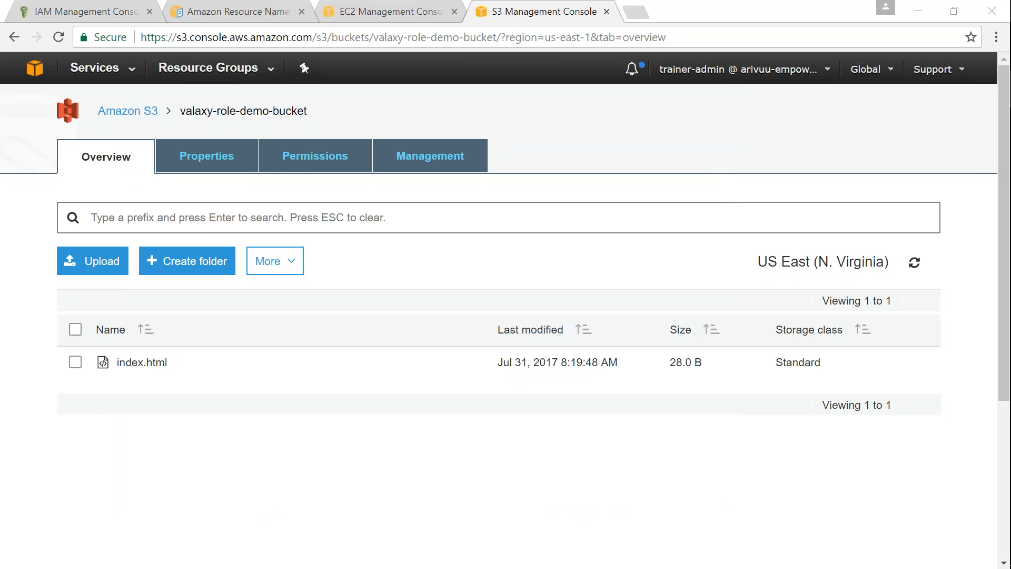
{"action": "left_click", "coordinate": [979, 430]}
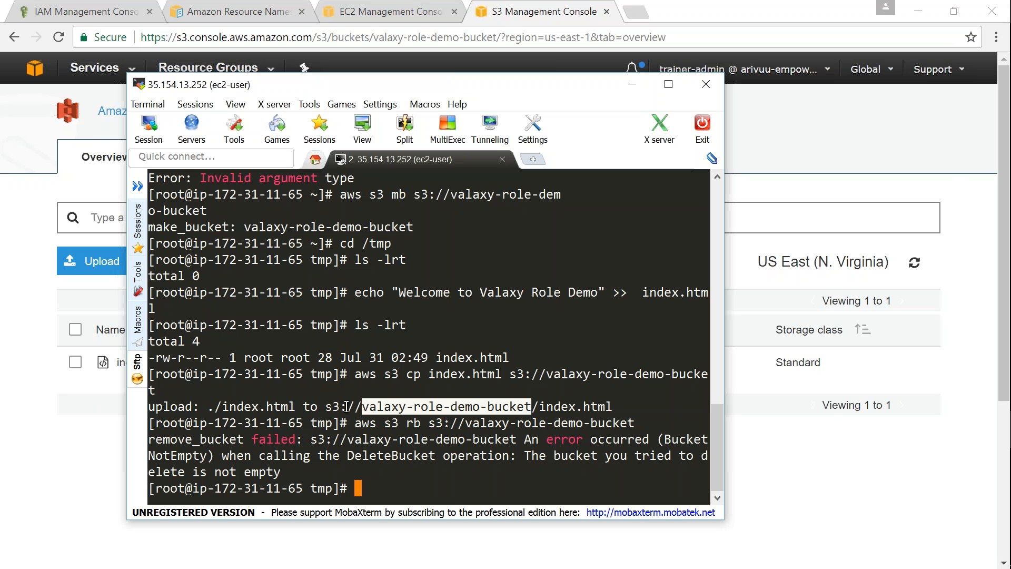
{"action": "left_click", "coordinate": [405, 487]}
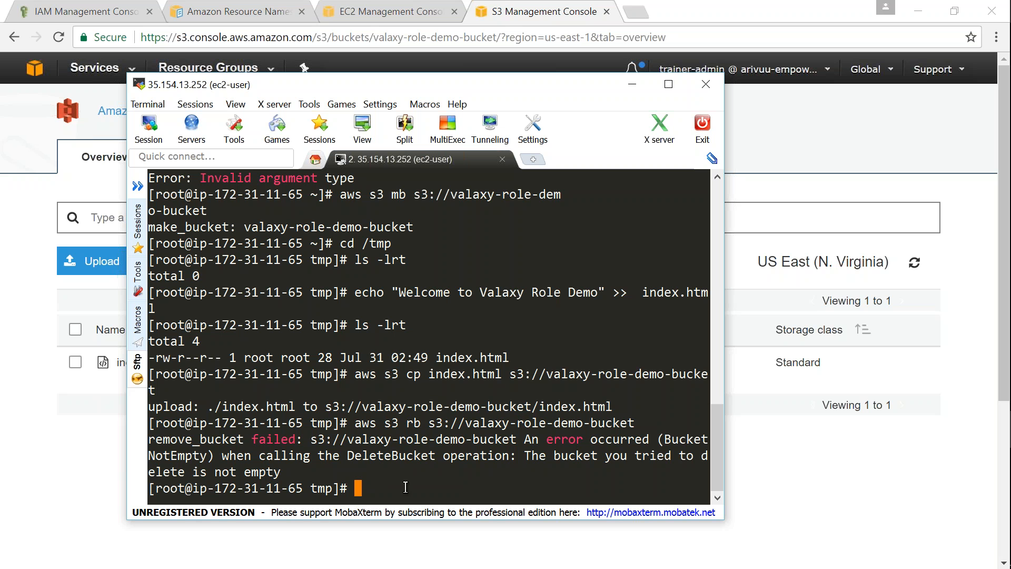
{"action": "left_click", "coordinate": [579, 22]}
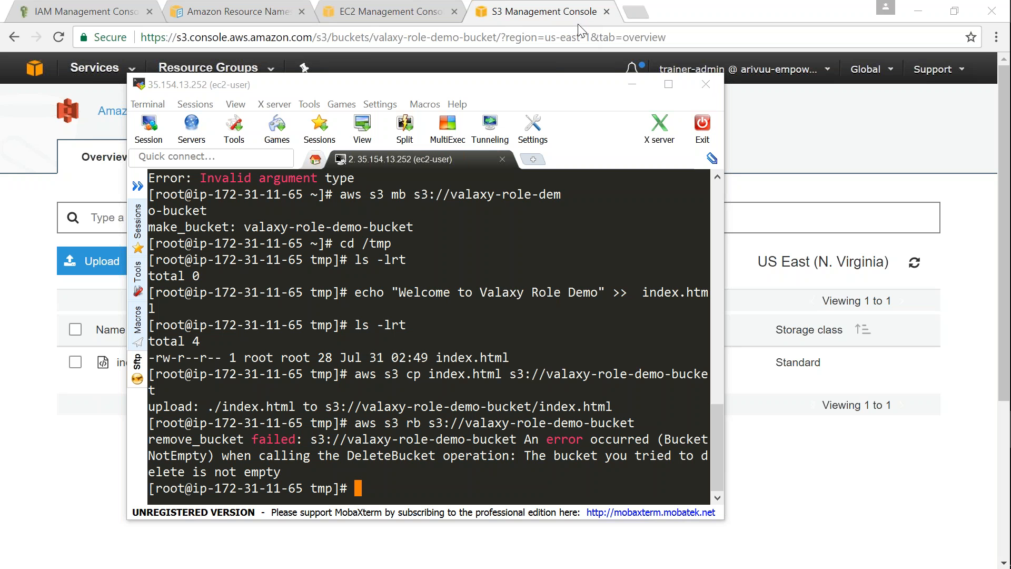
{"action": "left_click", "coordinate": [632, 84]}
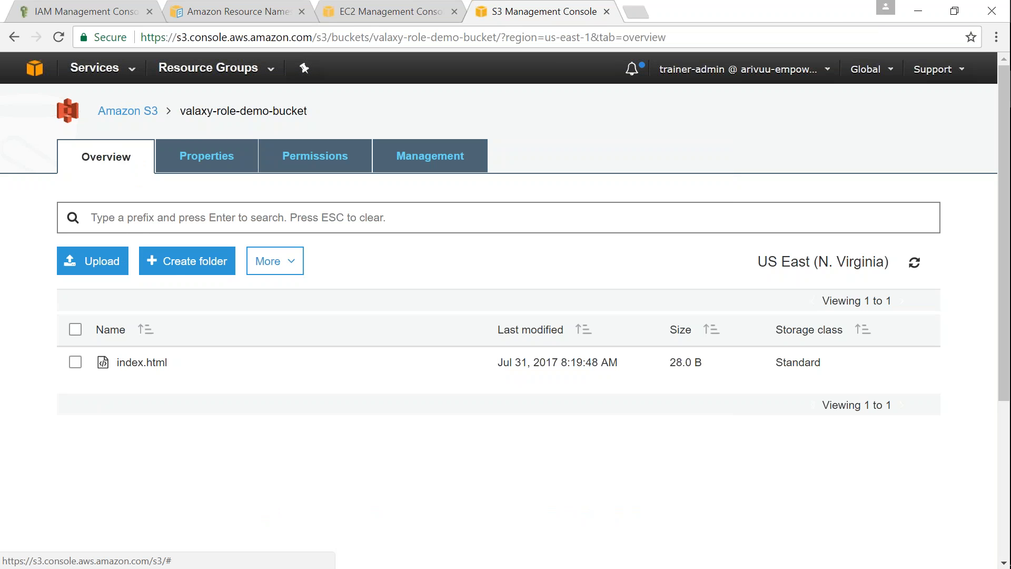